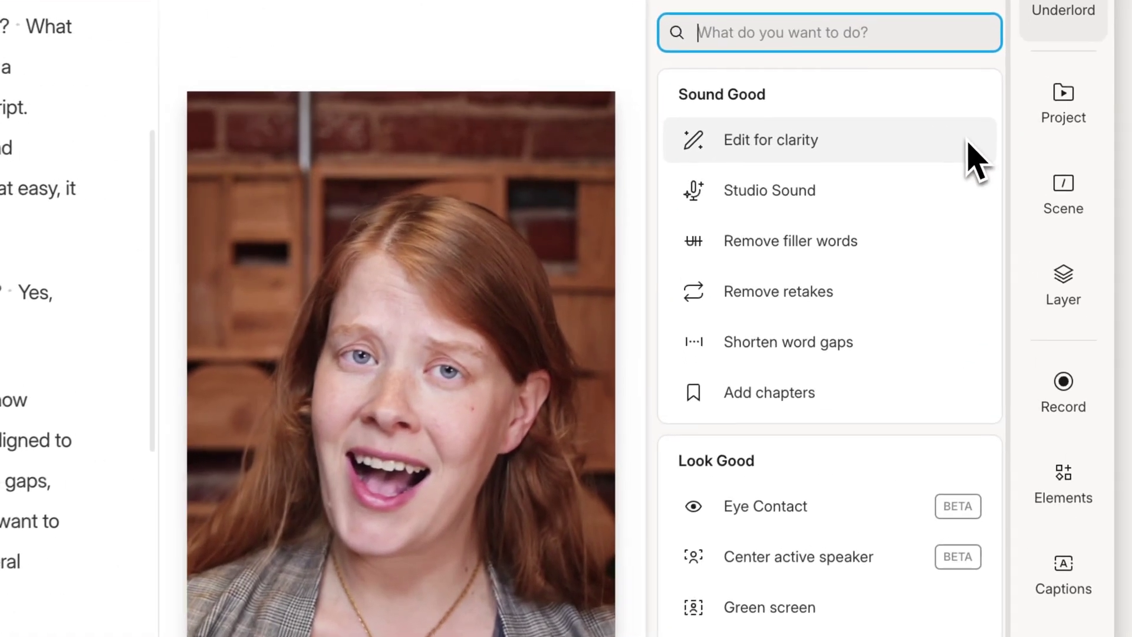
- Have Underlord generate 3 clips from Laura's Demo video via Create clips
{"action": "mouse_move", "coordinate": [976, 149]}
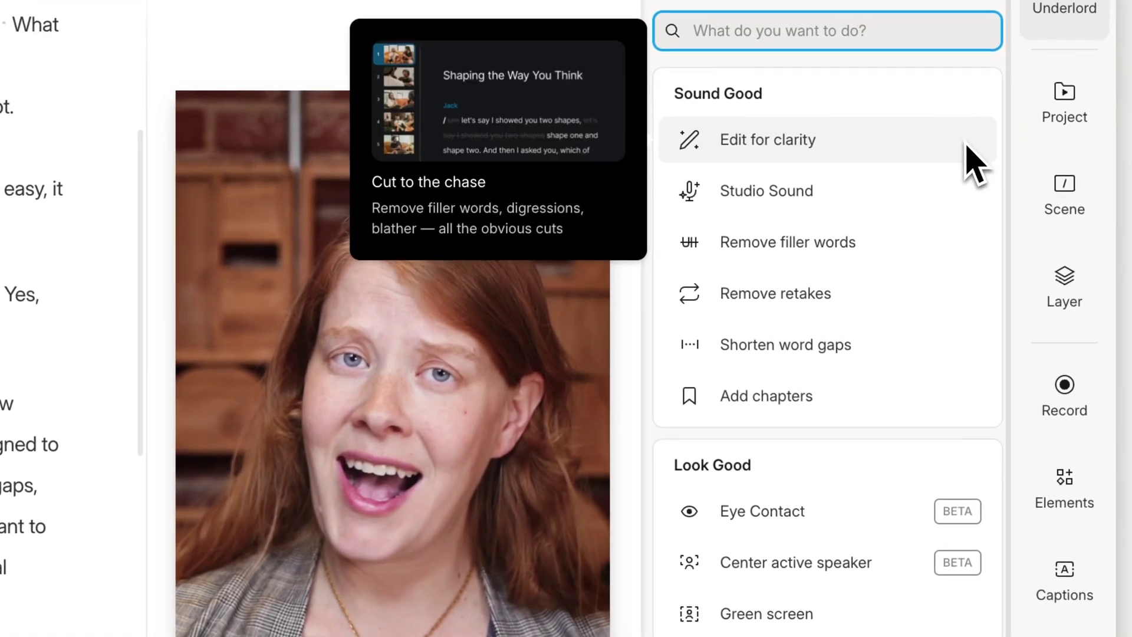
{"action": "mouse_move", "coordinate": [961, 182]}
{"action": "mouse_move", "coordinate": [956, 236]}
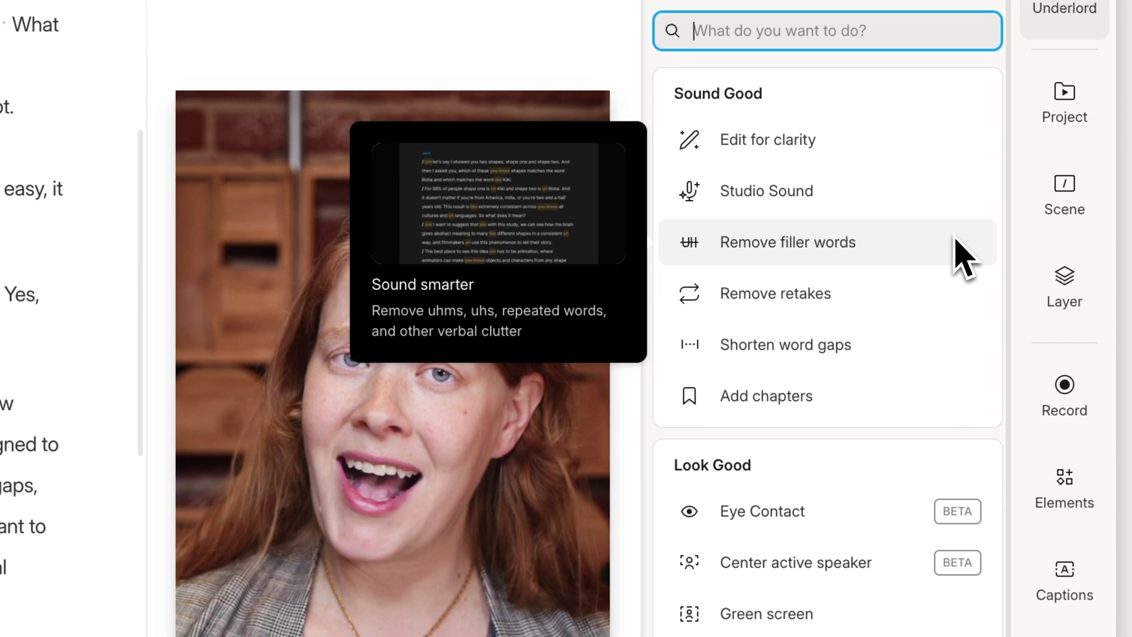
{"action": "mouse_move", "coordinate": [949, 289]}
{"action": "mouse_move", "coordinate": [942, 333]}
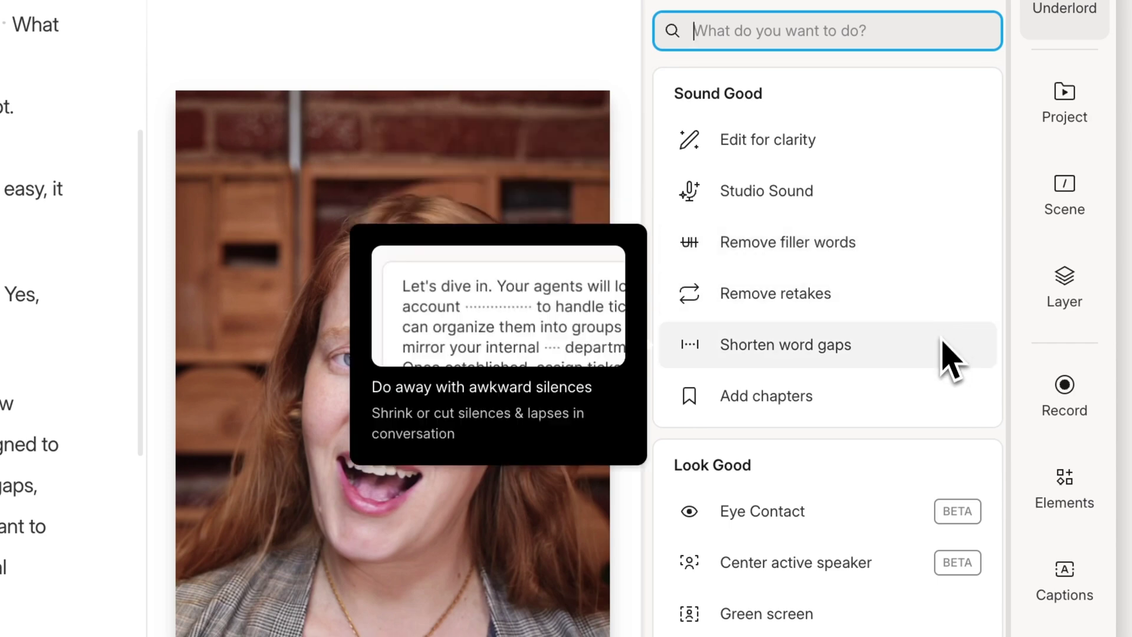
{"action": "scroll", "coordinate": [922, 513], "scroll_direction": "down", "scroll_amount": 2}
{"action": "mouse_move", "coordinate": [913, 481]}
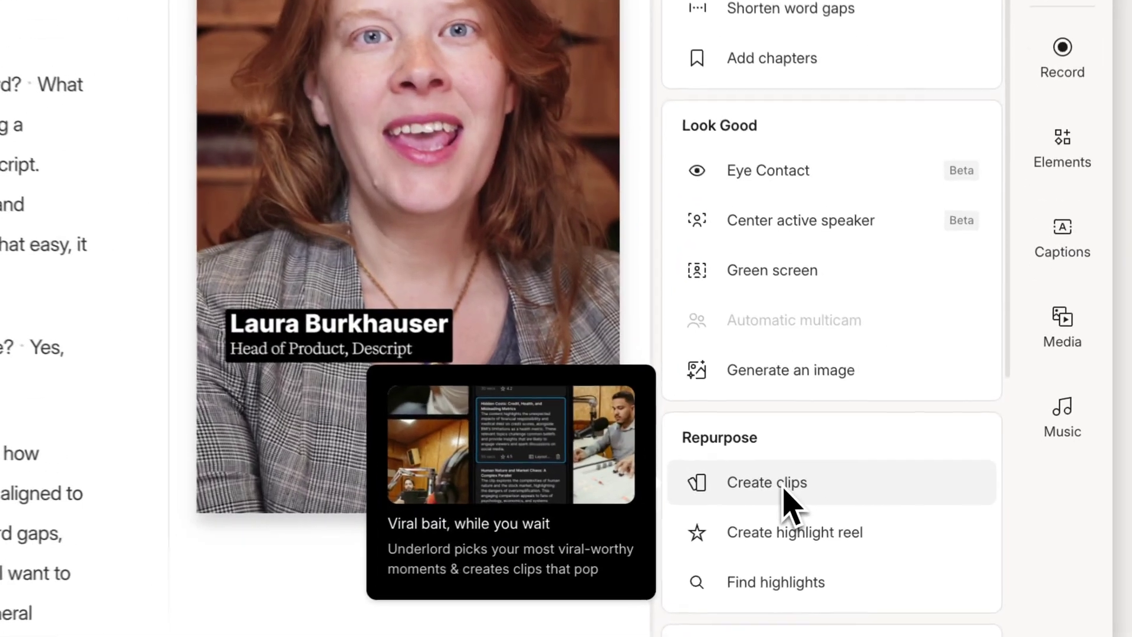
{"action": "left_click", "coordinate": [903, 469]}
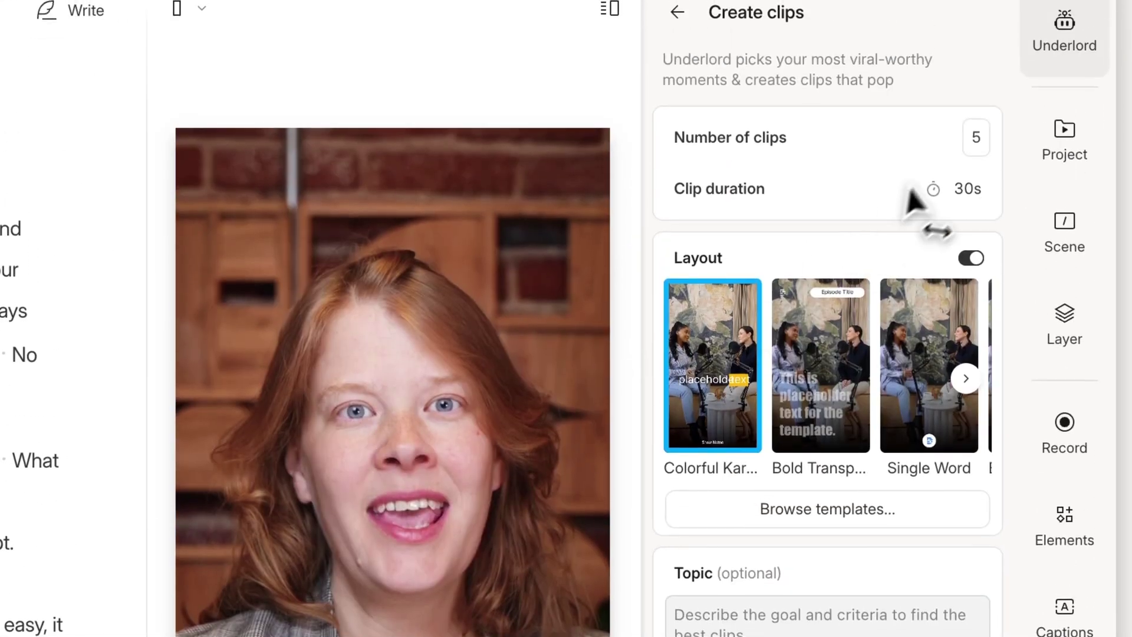
{"action": "left_click", "coordinate": [976, 104]}
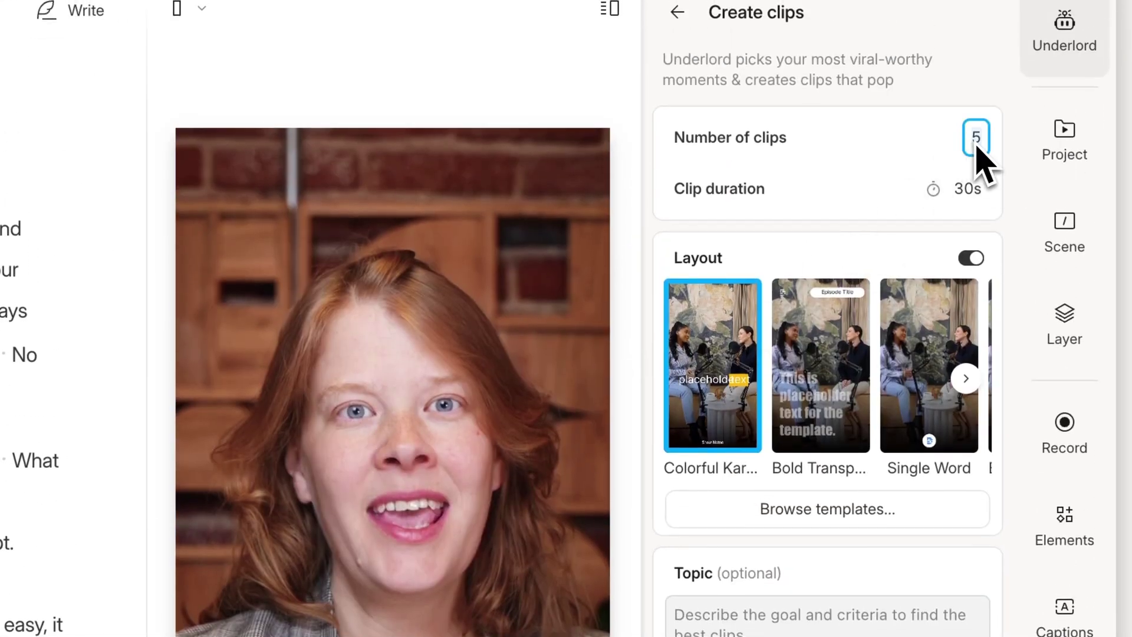
{"action": "type", "text": "3"}
{"action": "left_click", "coordinate": [825, 416]}
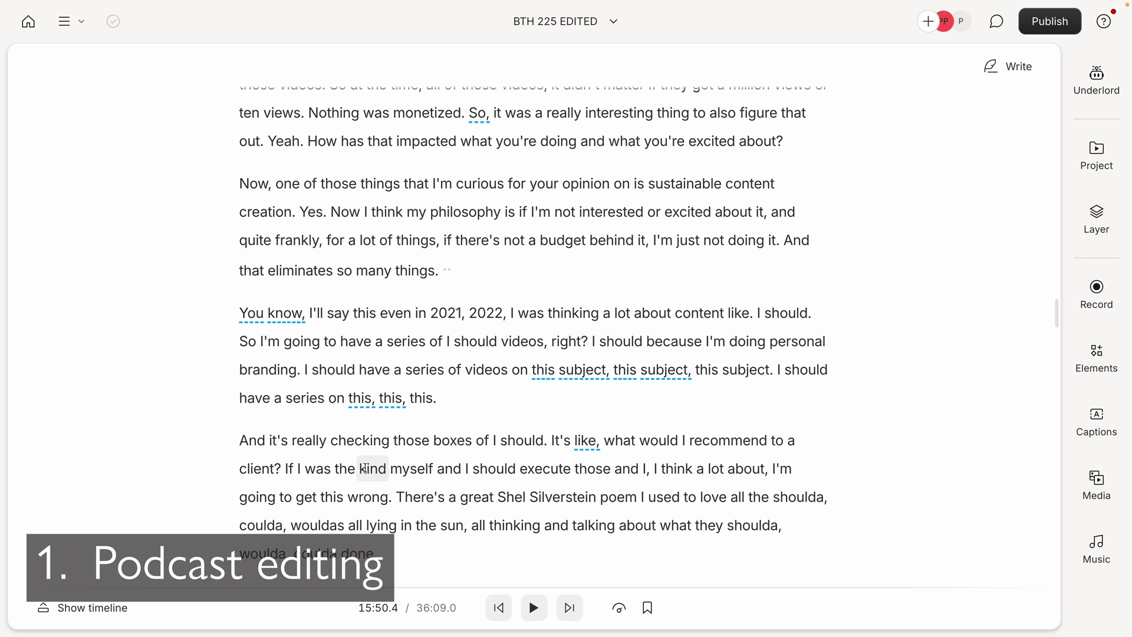
- Play the transcript, pause, then select and delete the words "It's like,"
{"action": "key", "text": "space"}
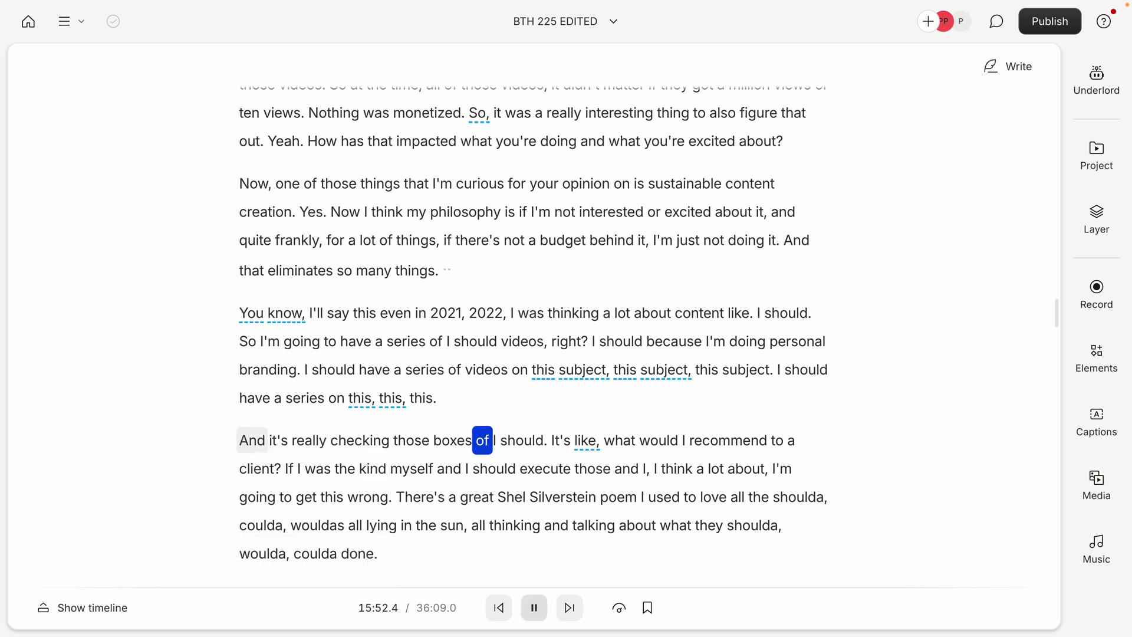
{"action": "key", "text": "space"}
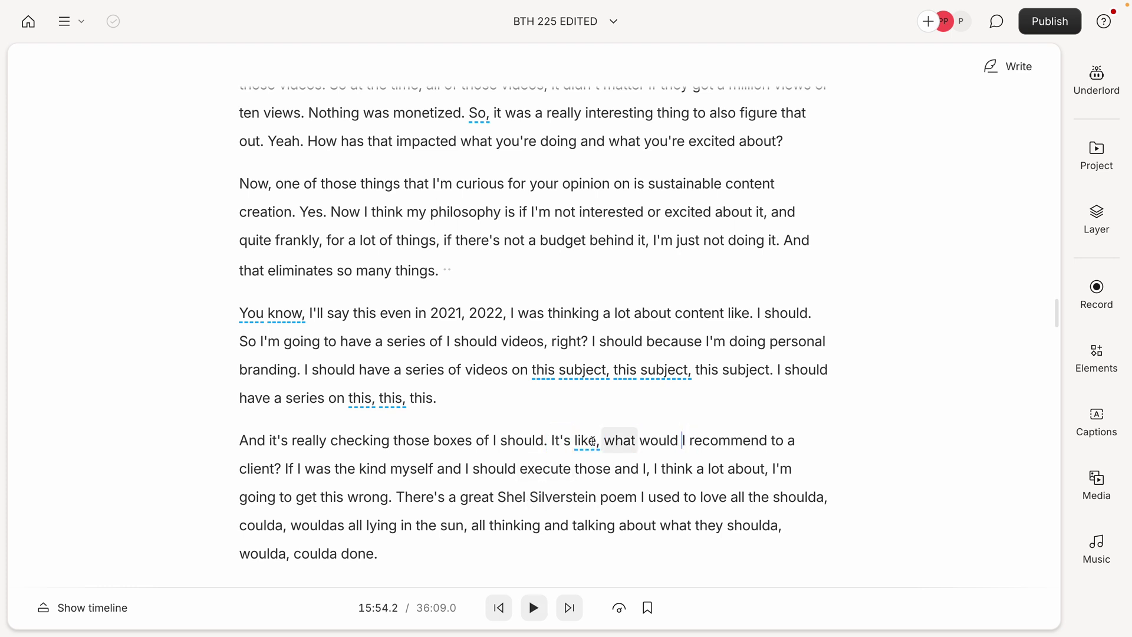
{"action": "left_click_drag", "start_coordinate": [597, 440], "coordinate": [549, 443]}
{"action": "key", "text": "BackSpace"}
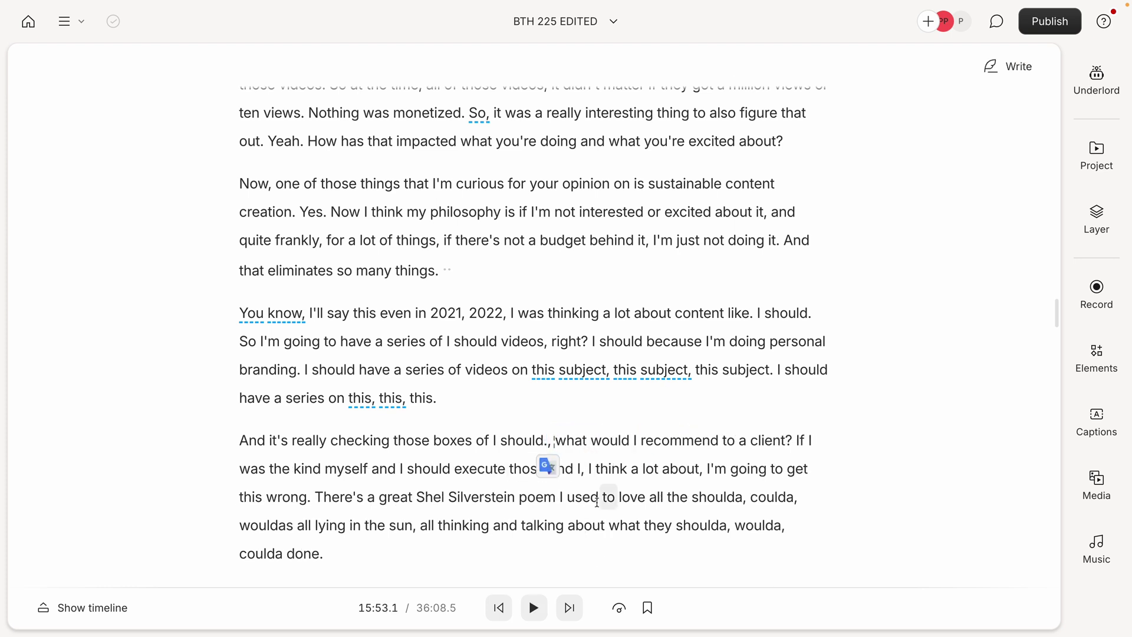
- Replay the passage from just before the edit to check it reads correctly
{"action": "left_click", "coordinate": [451, 440]}
{"action": "key", "text": "space"}
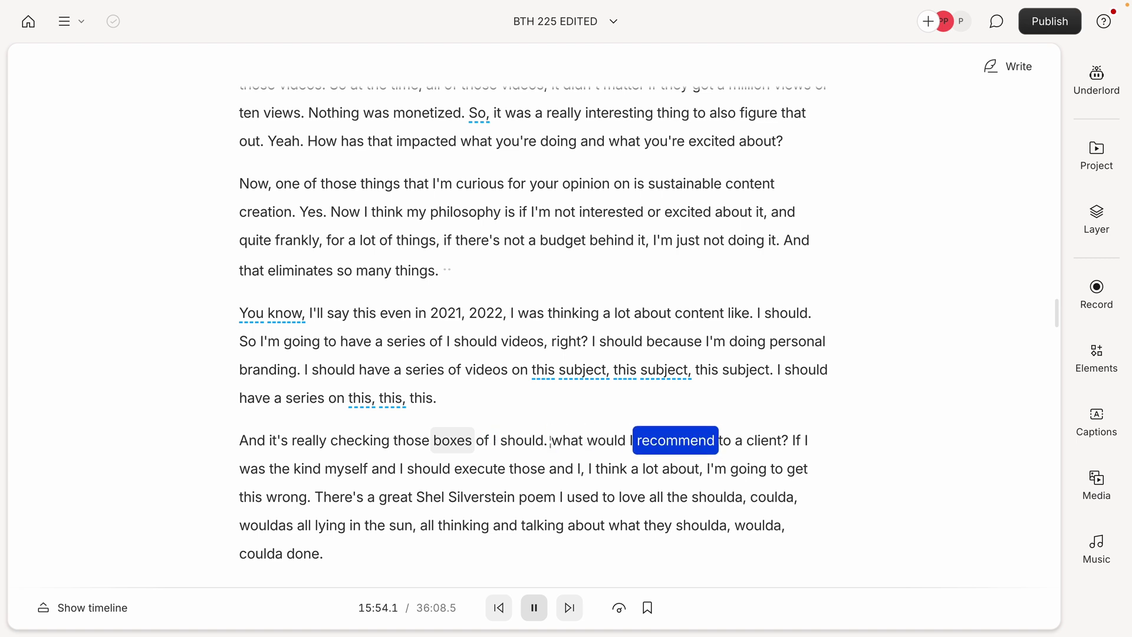
{"action": "key", "text": "space"}
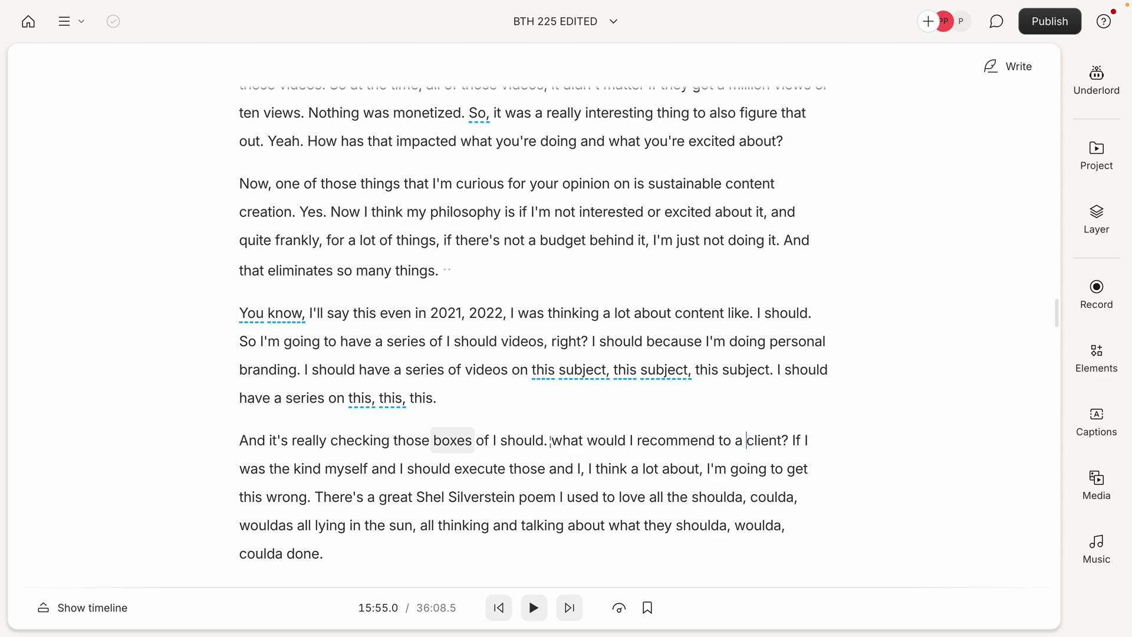
- Move the playhead to a later word in the transcript and bring up the Underlord panel
{"action": "scroll", "coordinate": [531, 389], "scroll_direction": "down", "scroll_amount": 5}
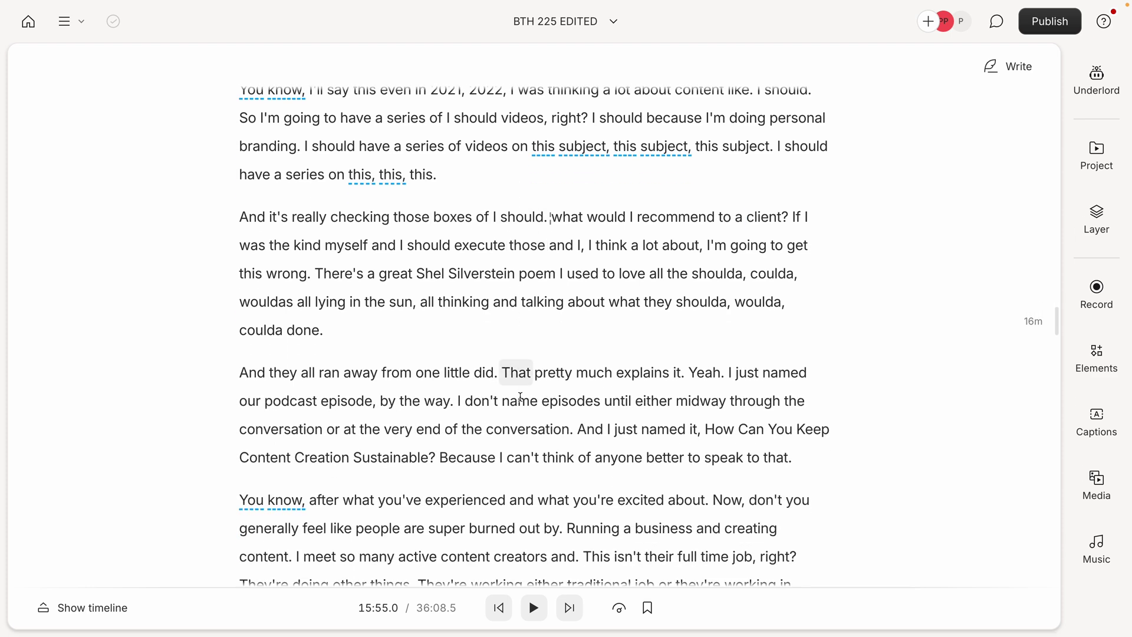
{"action": "scroll", "coordinate": [532, 390], "scroll_direction": "down", "scroll_amount": 1}
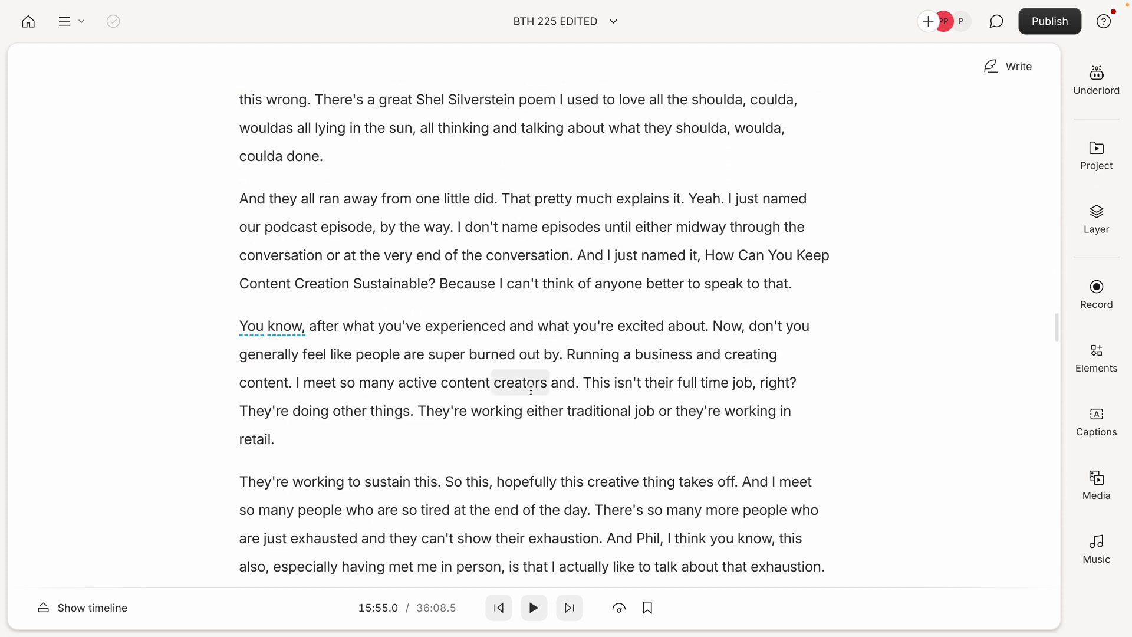
{"action": "scroll", "coordinate": [531, 390], "scroll_direction": "up", "scroll_amount": 4}
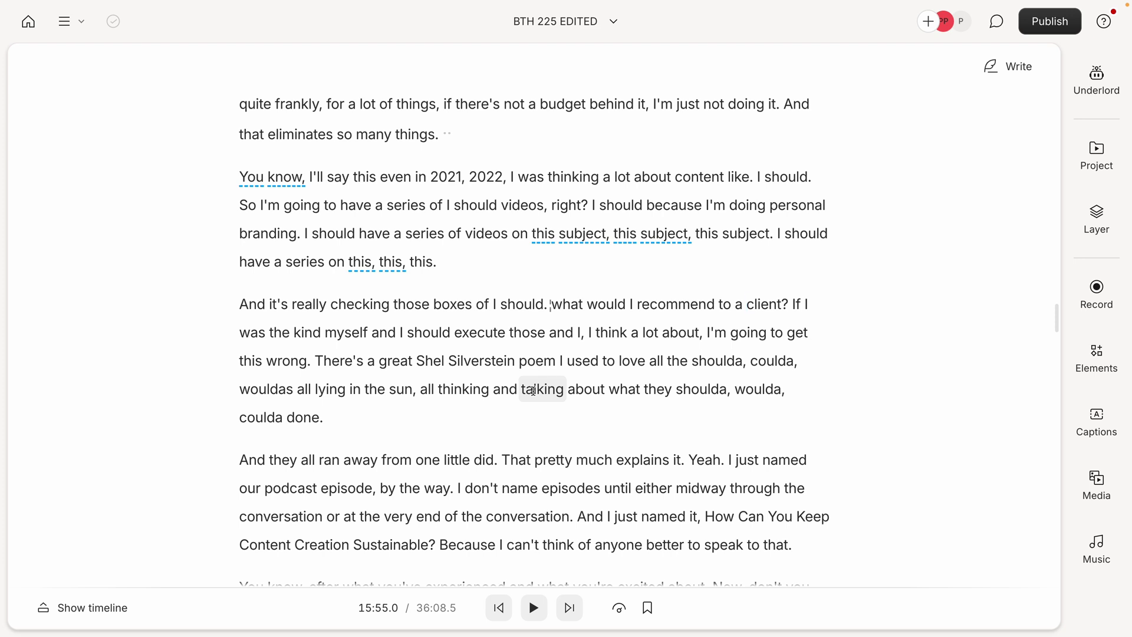
{"action": "left_click", "coordinate": [533, 390]}
{"action": "scroll", "coordinate": [849, 345], "scroll_direction": "up", "scroll_amount": 4}
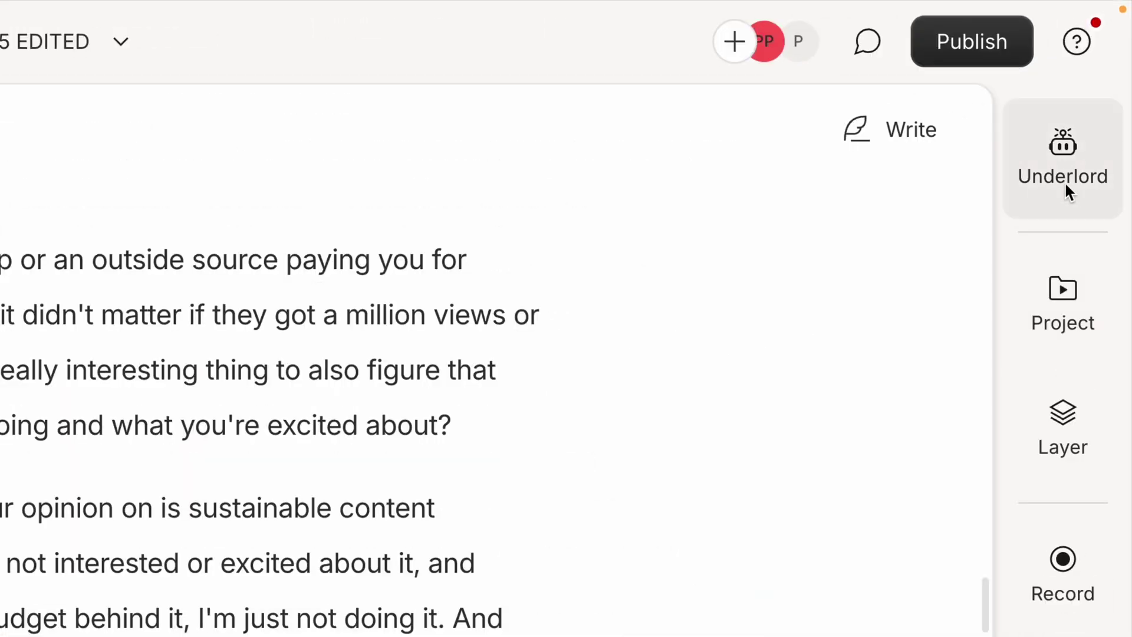
{"action": "left_click", "coordinate": [1098, 89]}
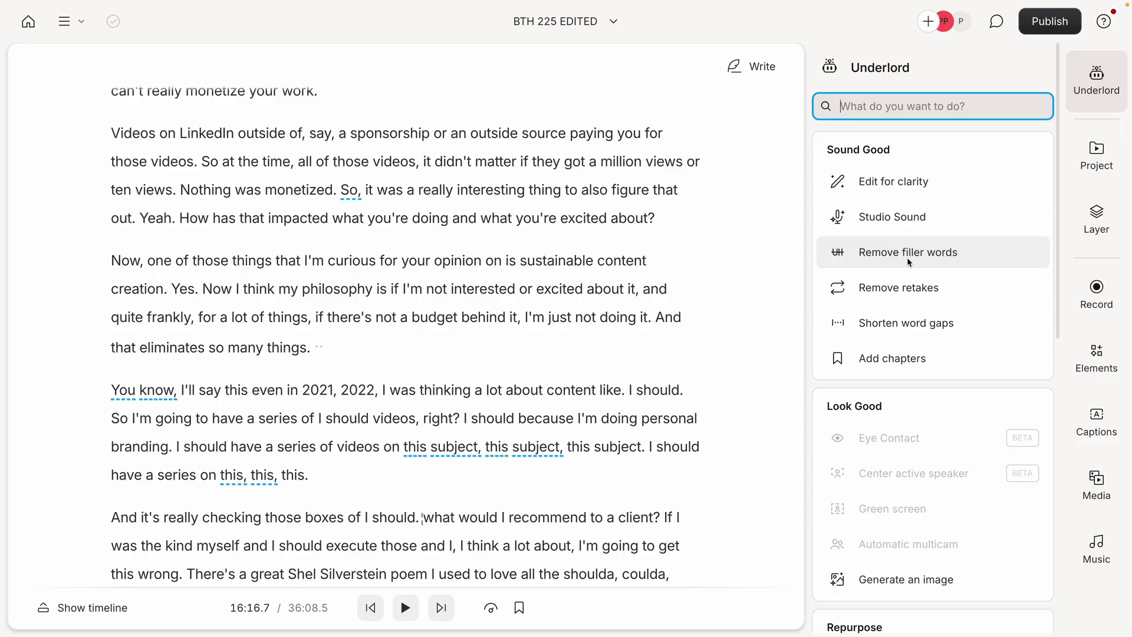
- Find all 99 filler words, review the results, and remove them all
{"action": "left_click", "coordinate": [908, 252]}
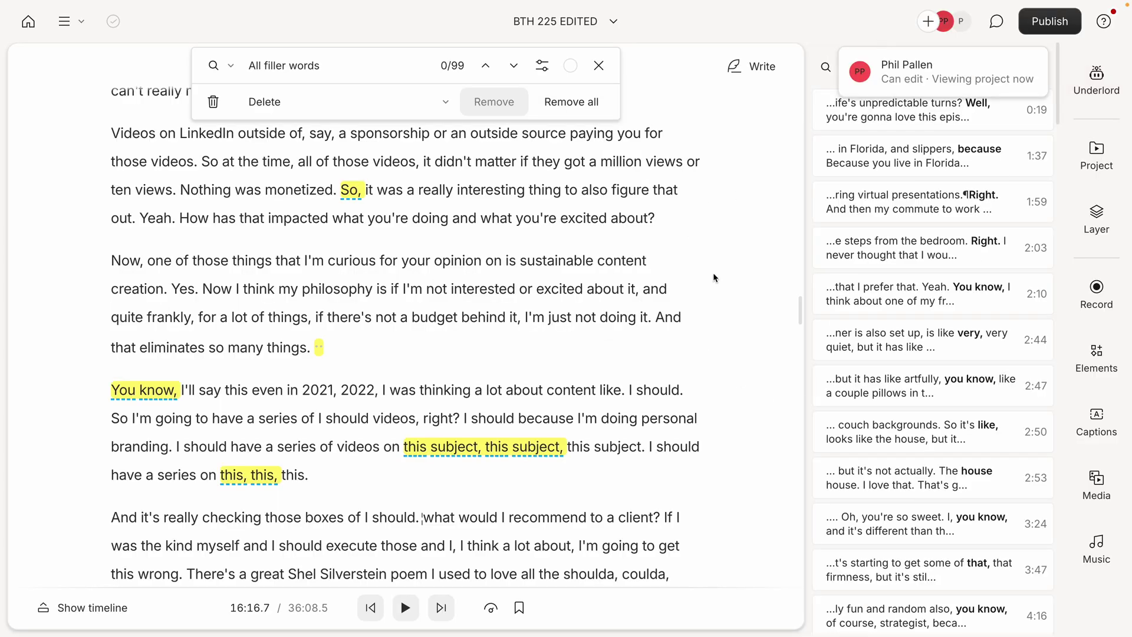
{"action": "scroll", "coordinate": [970, 193], "scroll_direction": "down", "scroll_amount": 6}
{"action": "scroll", "coordinate": [970, 193], "scroll_direction": "down", "scroll_amount": 6}
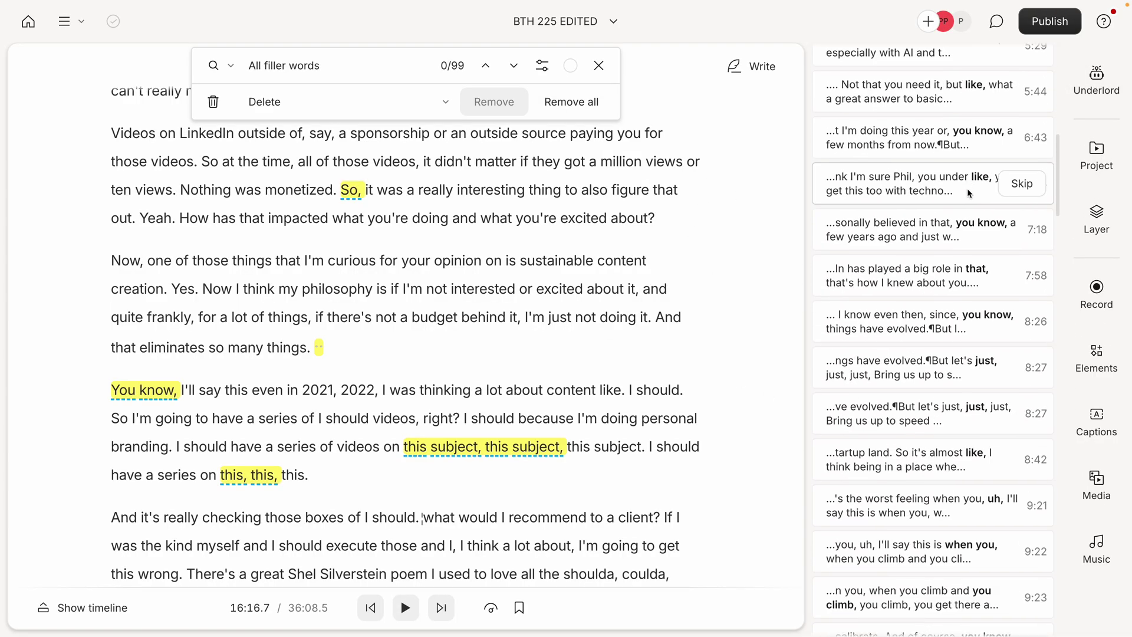
{"action": "scroll", "coordinate": [975, 110], "scroll_direction": "down", "scroll_amount": 3}
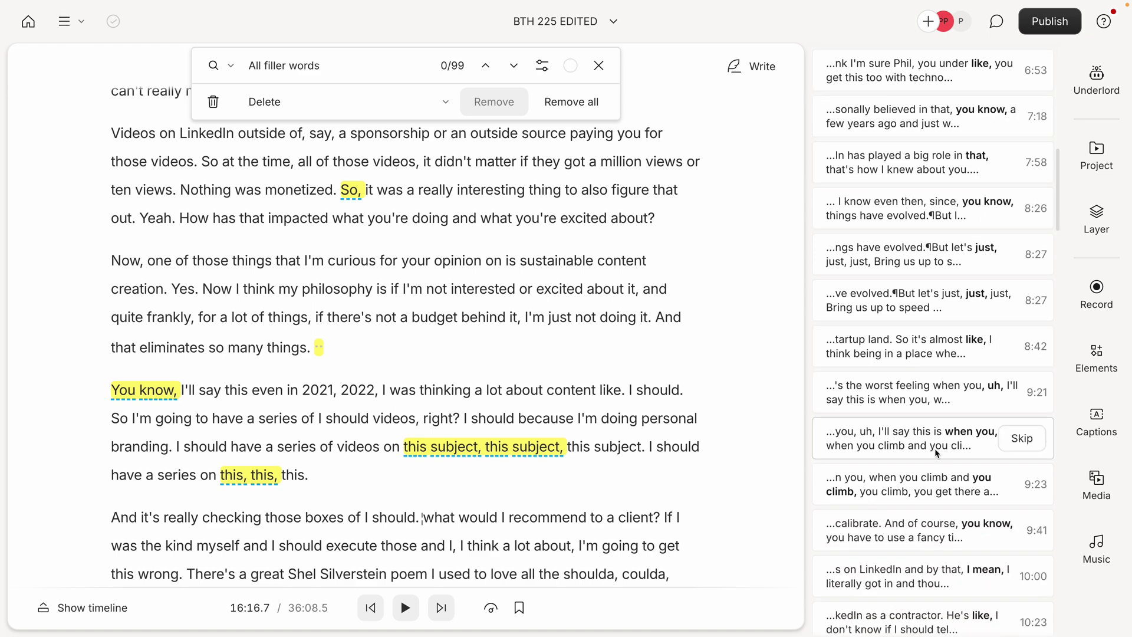
{"action": "scroll", "coordinate": [979, 437], "scroll_direction": "down", "scroll_amount": 20}
{"action": "scroll", "coordinate": [940, 422], "scroll_direction": "down", "scroll_amount": 12}
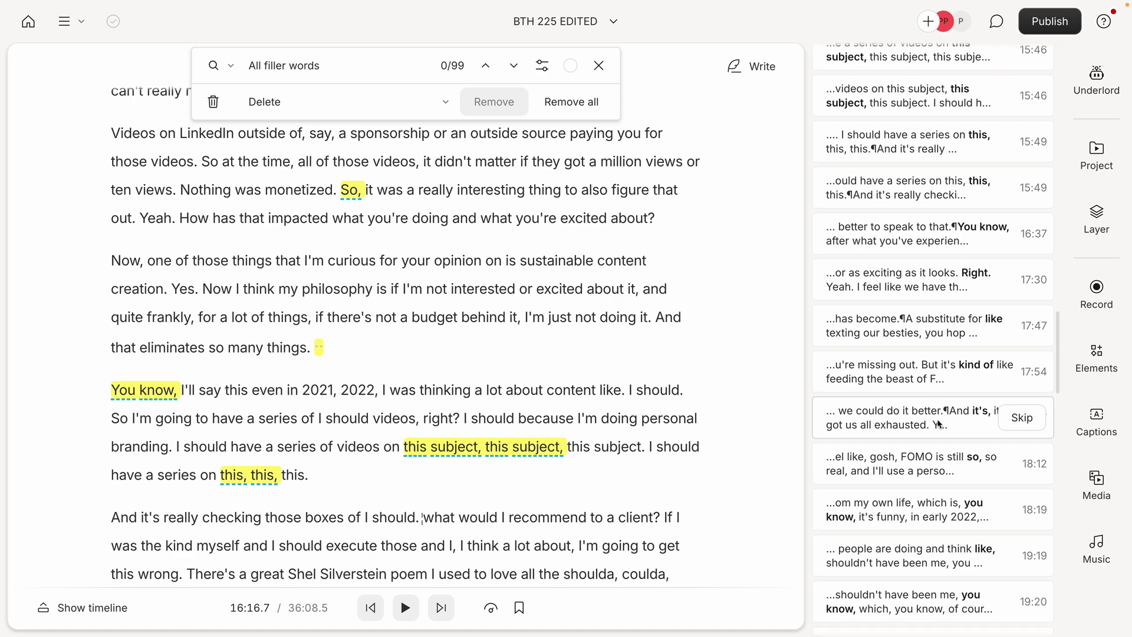
{"action": "scroll", "coordinate": [904, 432], "scroll_direction": "down", "scroll_amount": 15}
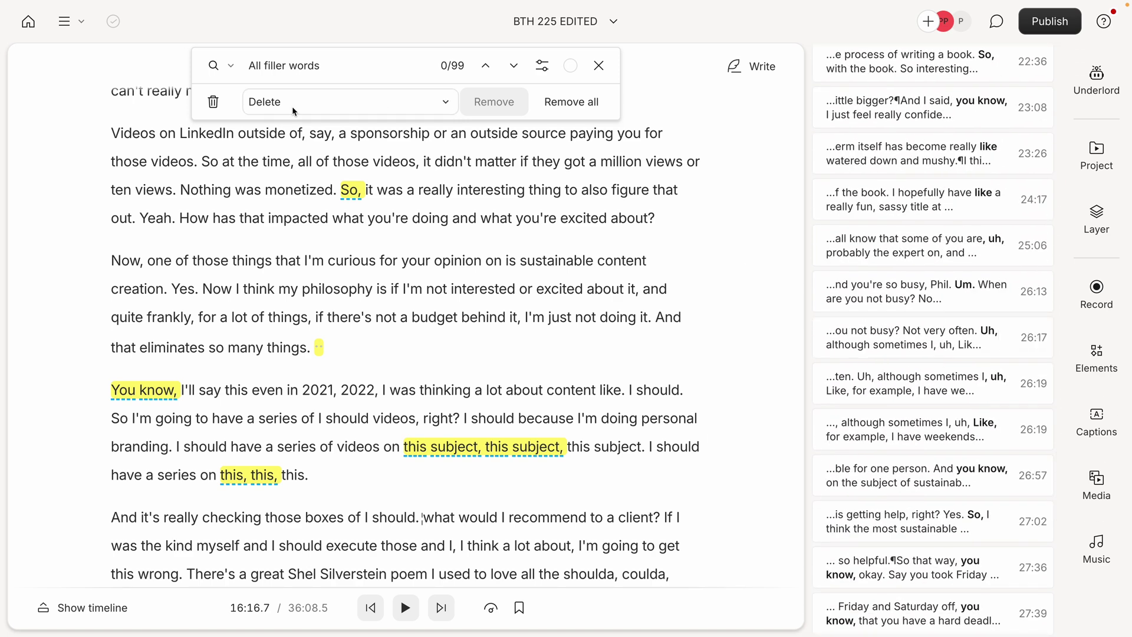
{"action": "left_click", "coordinate": [569, 110]}
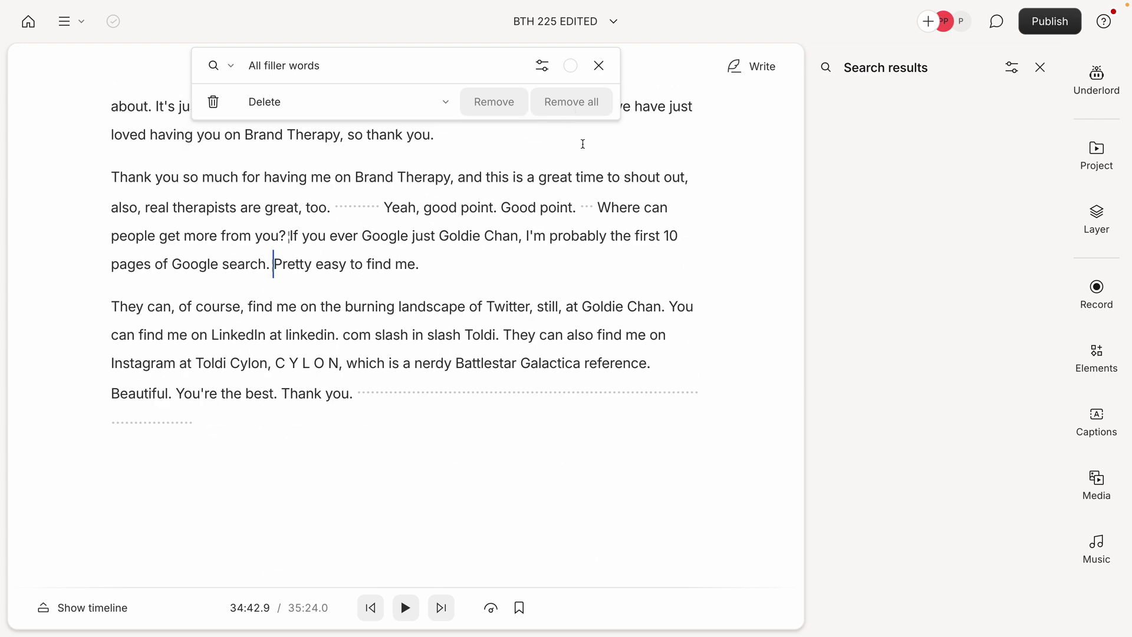
- Return to the Underlord AI editing actions
{"action": "left_click", "coordinate": [1088, 90]}
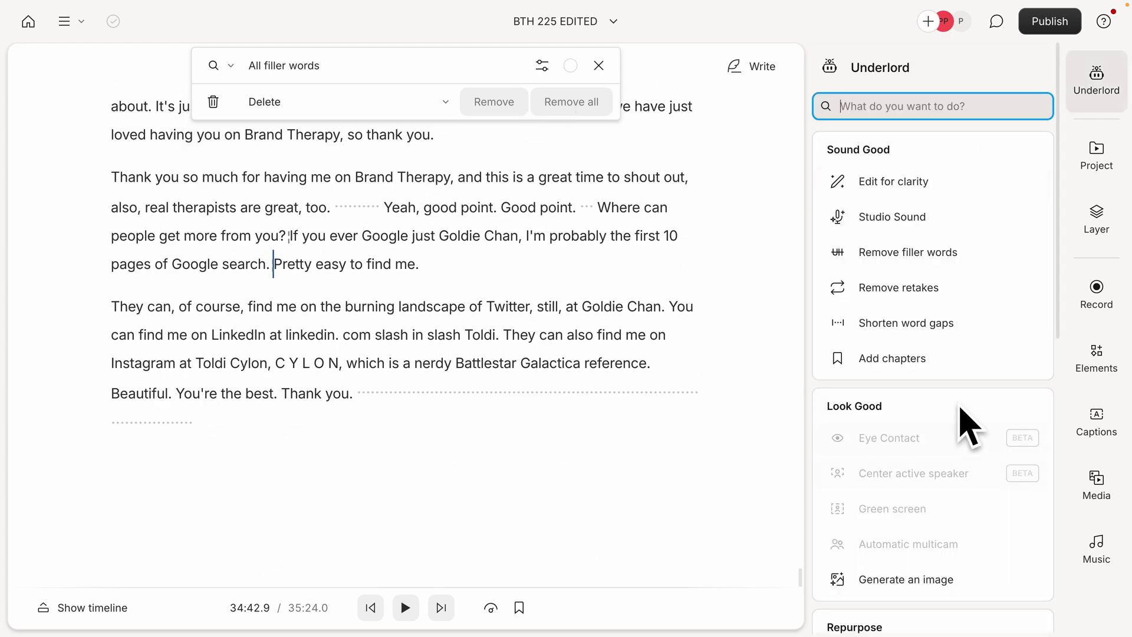
{"action": "scroll", "coordinate": [971, 425], "scroll_direction": "down", "scroll_amount": 10}
{"action": "scroll", "coordinate": [953, 381], "scroll_direction": "up", "scroll_amount": 15}
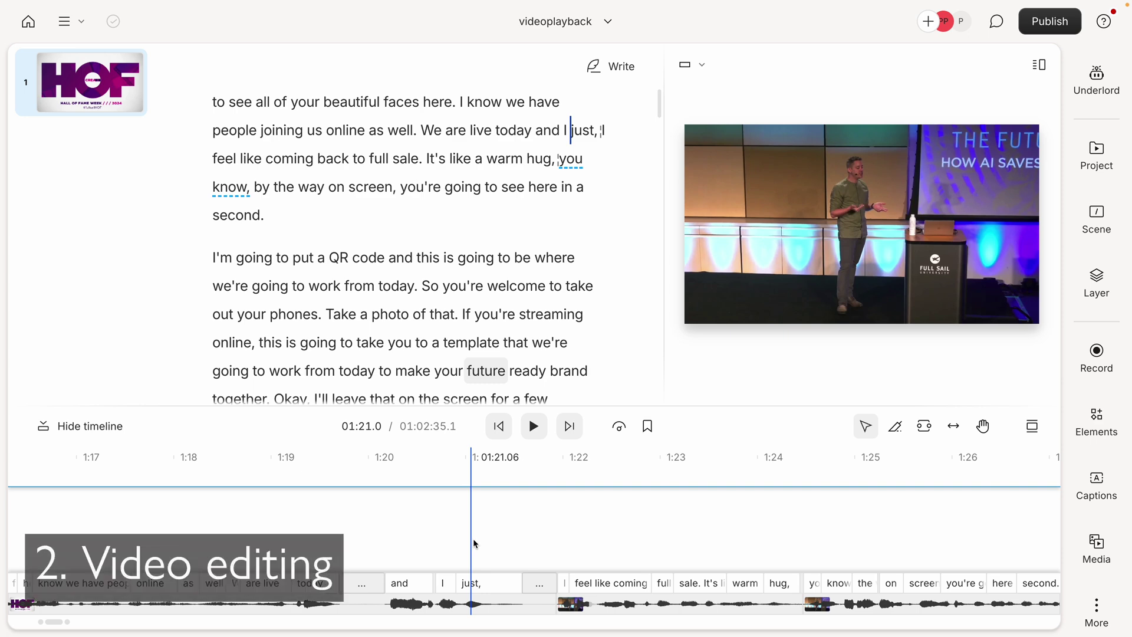
- Split the talk clip at 1:19.6 and drag the 'feel like coming' section onto its own track
{"action": "left_click", "coordinate": [340, 606]}
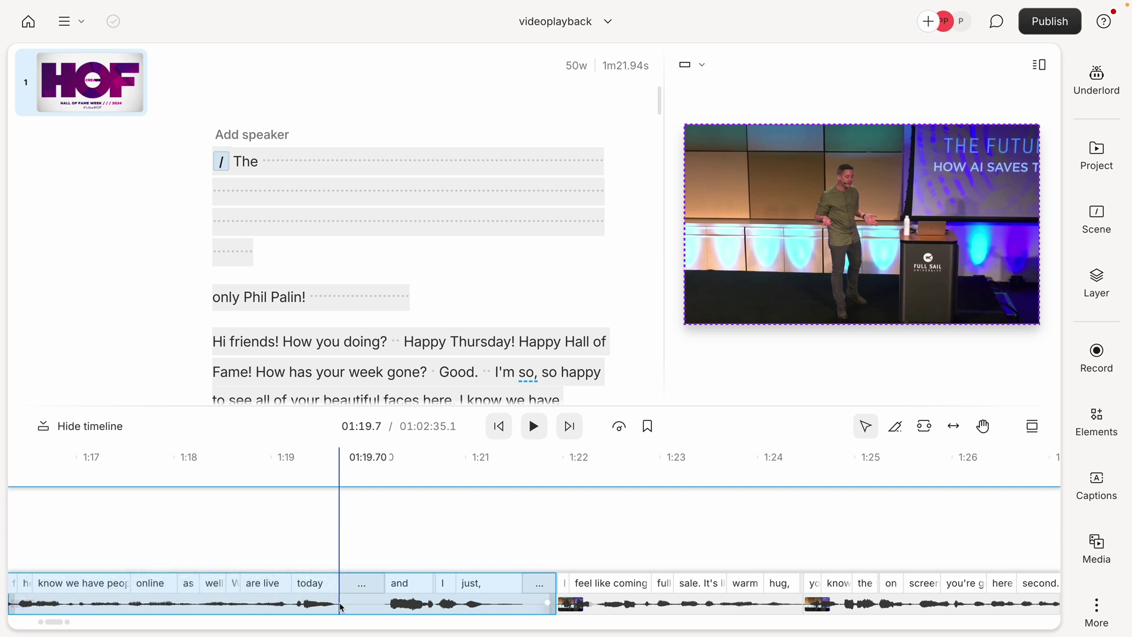
{"action": "scroll", "coordinate": [487, 268], "scroll_direction": "down", "scroll_amount": 3}
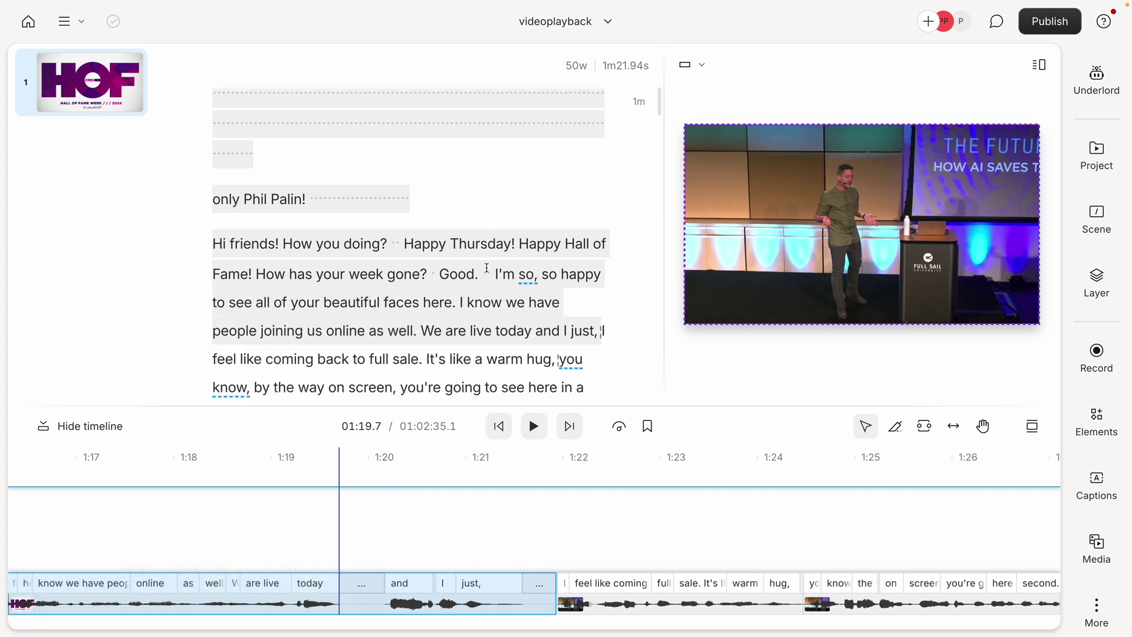
{"action": "scroll", "coordinate": [487, 268], "scroll_direction": "down", "scroll_amount": 5}
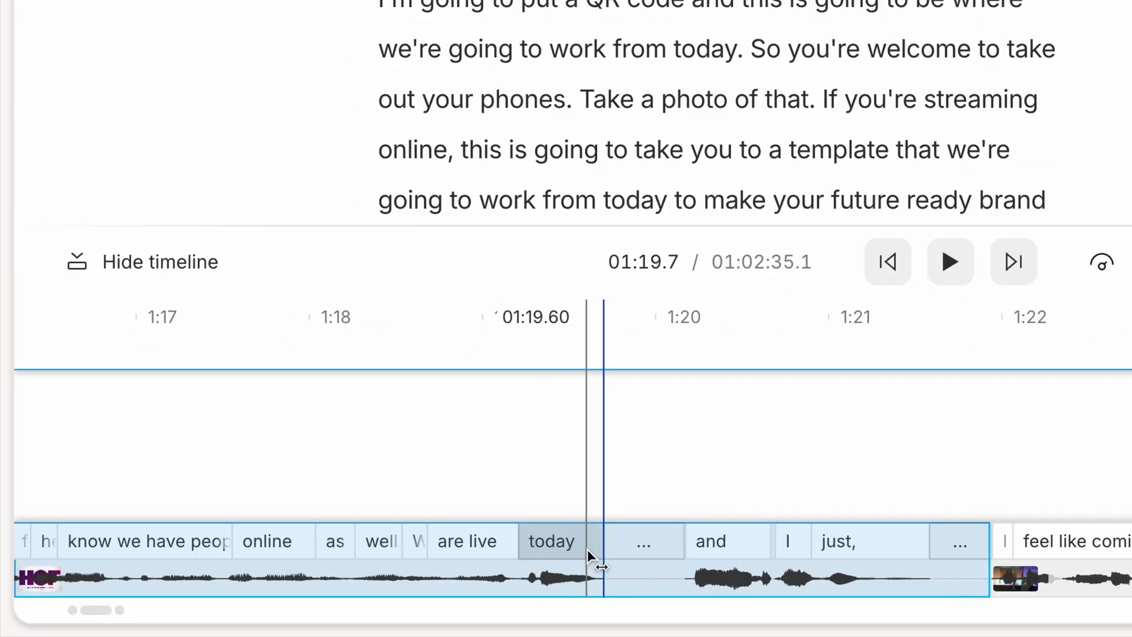
{"action": "right_click", "coordinate": [603, 579]}
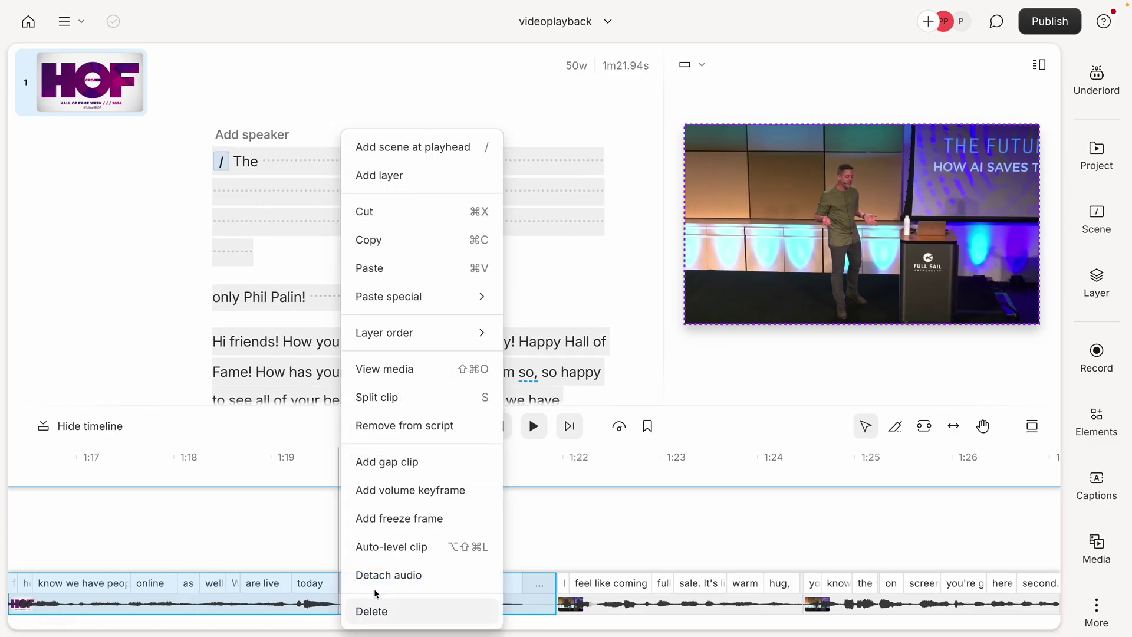
{"action": "left_click", "coordinate": [361, 398]}
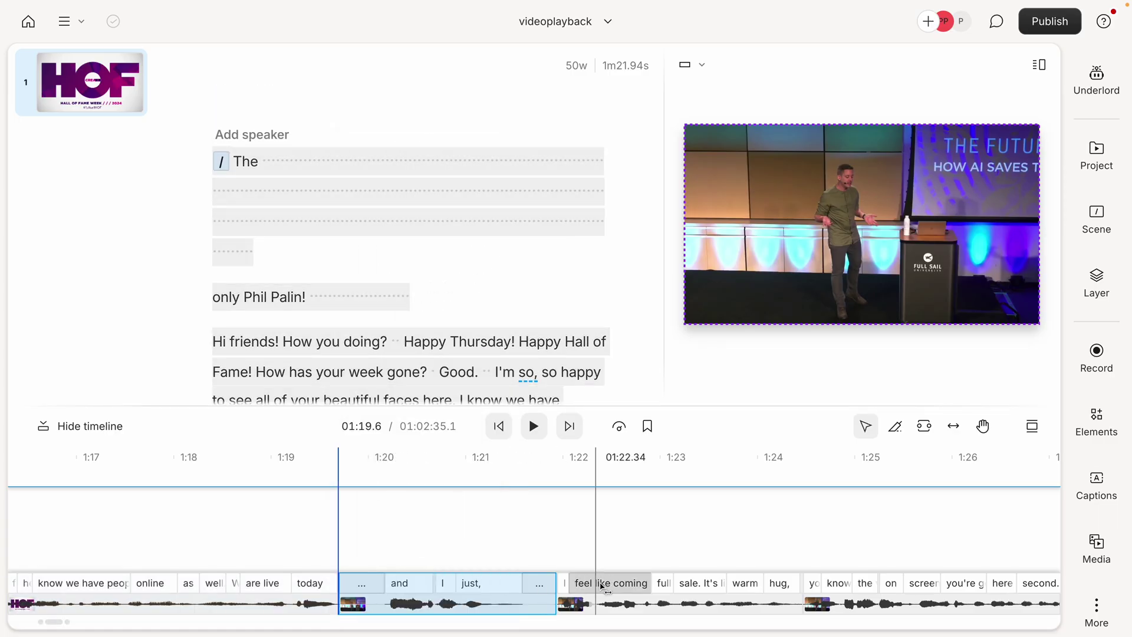
{"action": "left_click_drag", "start_coordinate": [604, 584], "coordinate": [464, 553]}
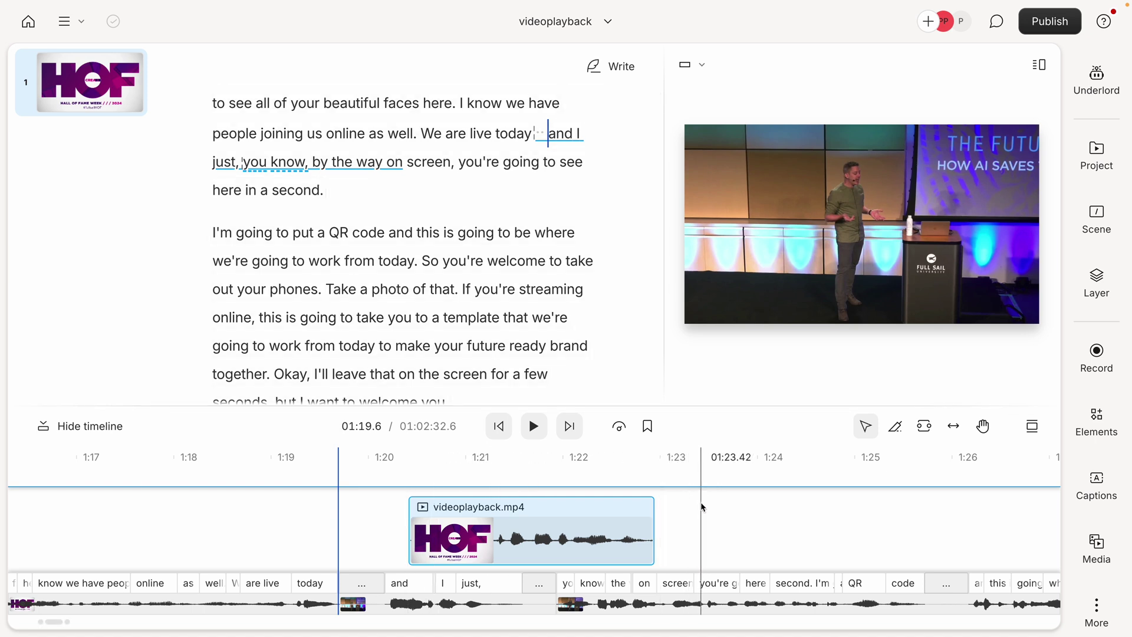
- Browse the Elements library of text, shapes, waveforms, overlays and frames
{"action": "left_click", "coordinate": [1085, 432]}
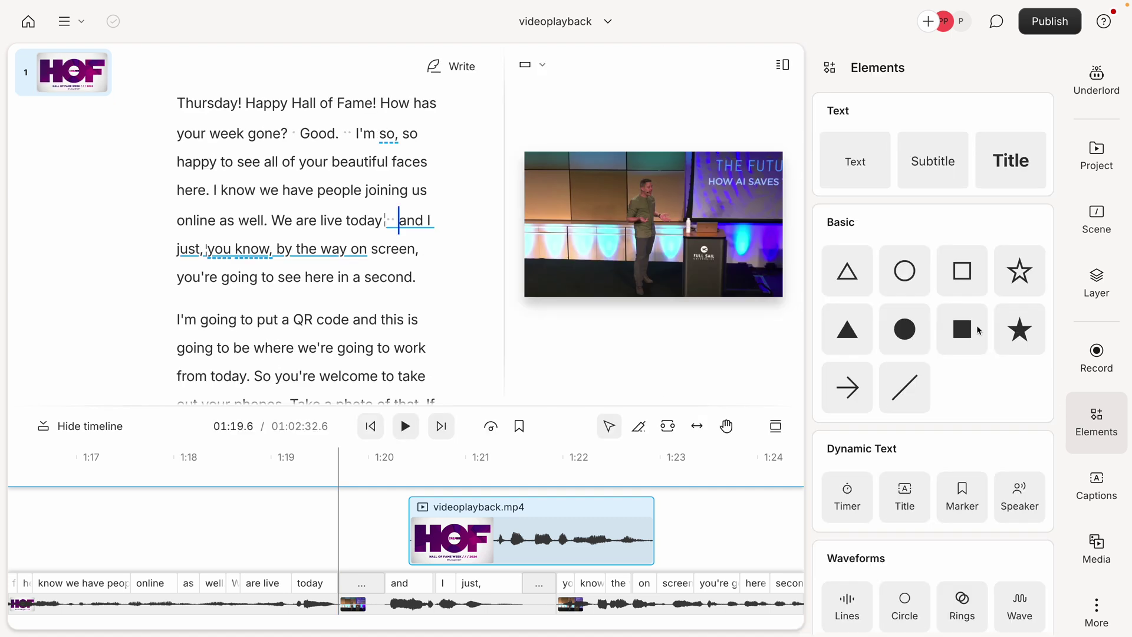
{"action": "scroll", "coordinate": [979, 307], "scroll_direction": "down", "scroll_amount": 5}
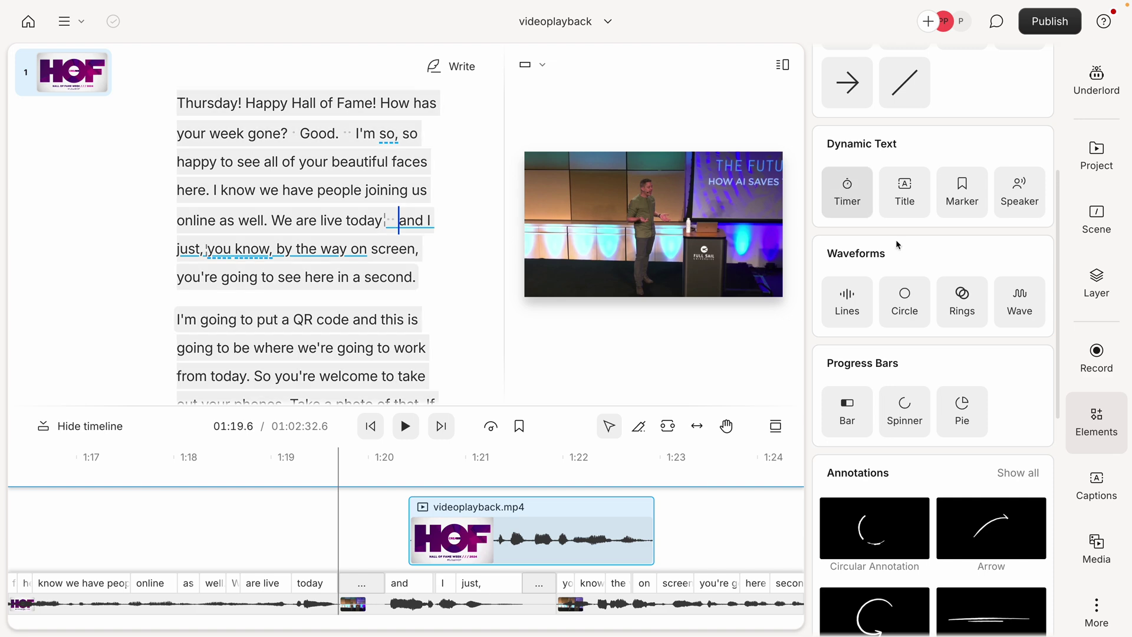
{"action": "scroll", "coordinate": [902, 383], "scroll_direction": "down", "scroll_amount": 4}
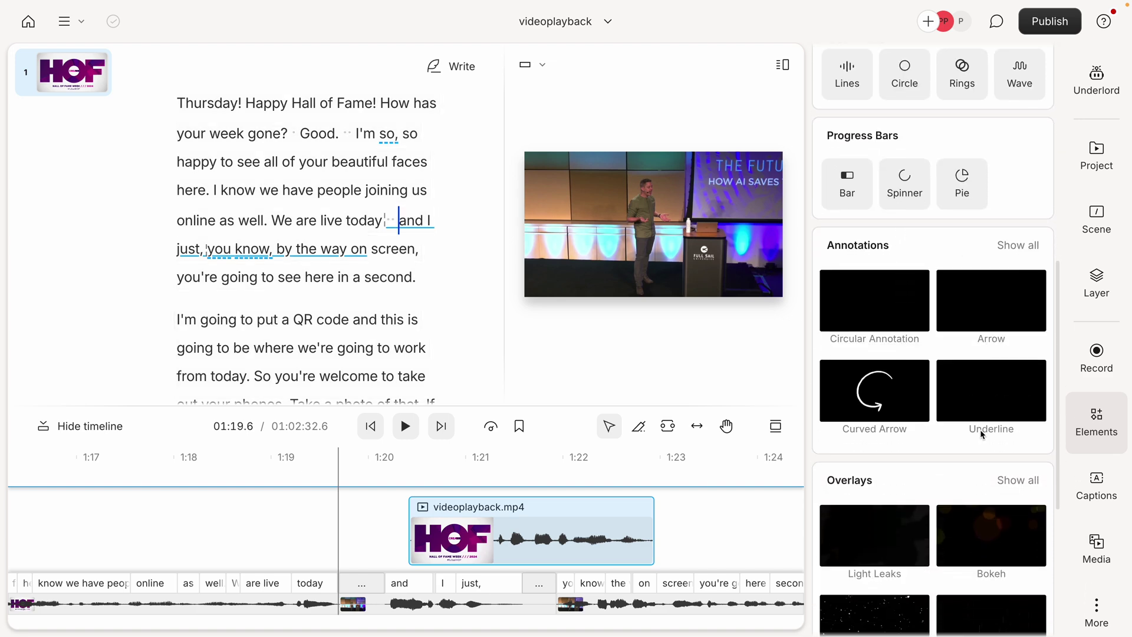
{"action": "scroll", "coordinate": [981, 433], "scroll_direction": "down", "scroll_amount": 4}
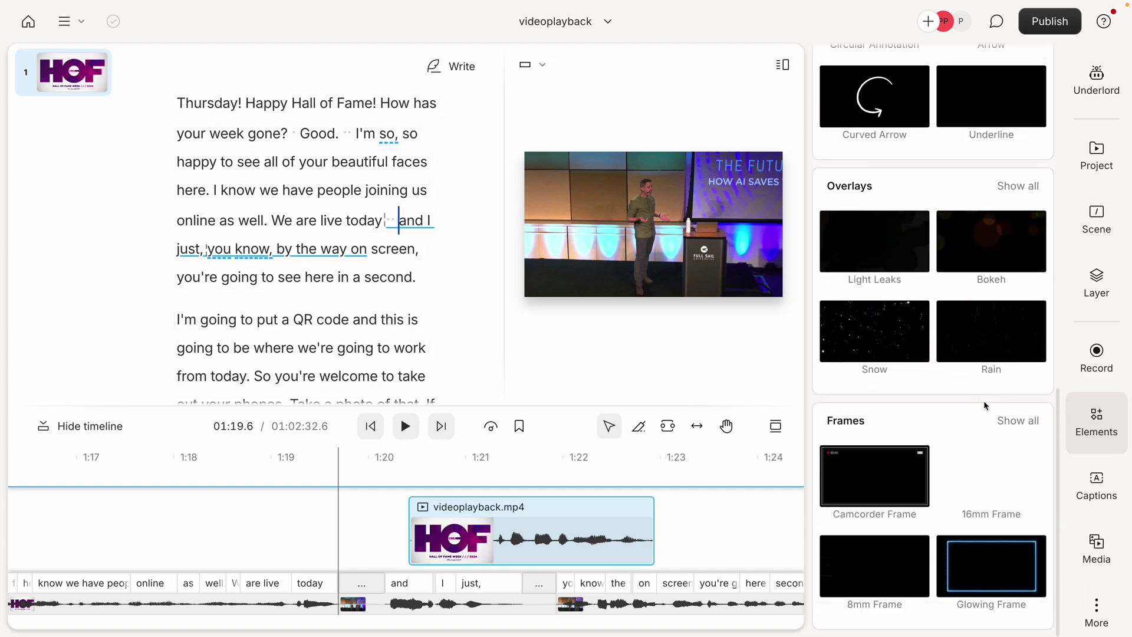
{"action": "scroll", "coordinate": [985, 406], "scroll_direction": "up", "scroll_amount": 10}
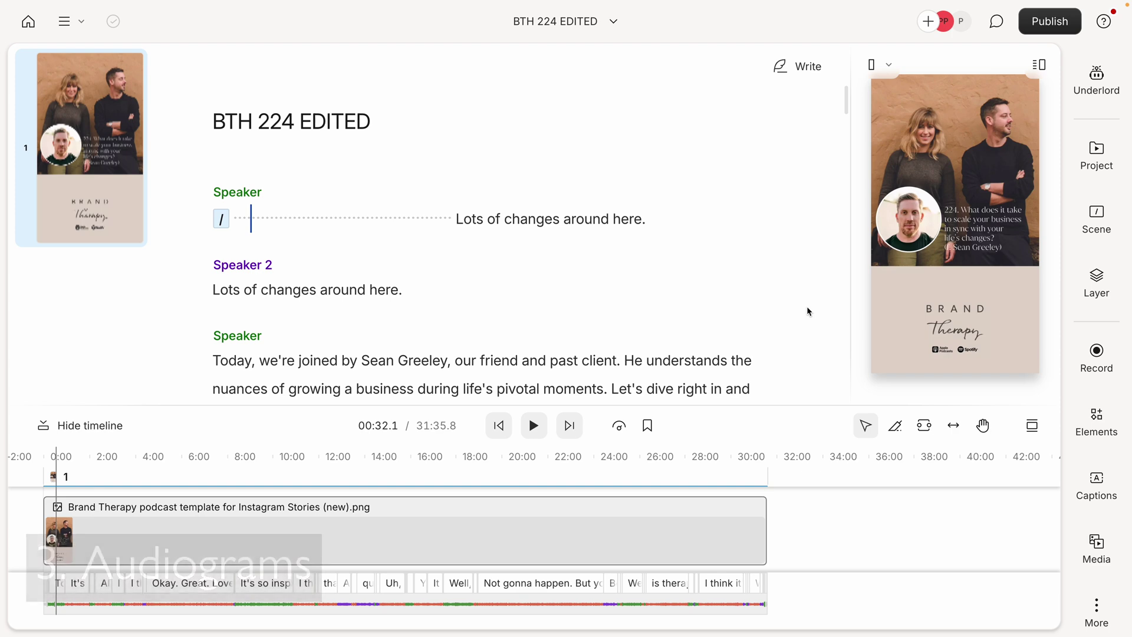
- List the scene's layers and open the Brand Therapy podcast template image layer's settings
{"action": "left_click", "coordinate": [1095, 281]}
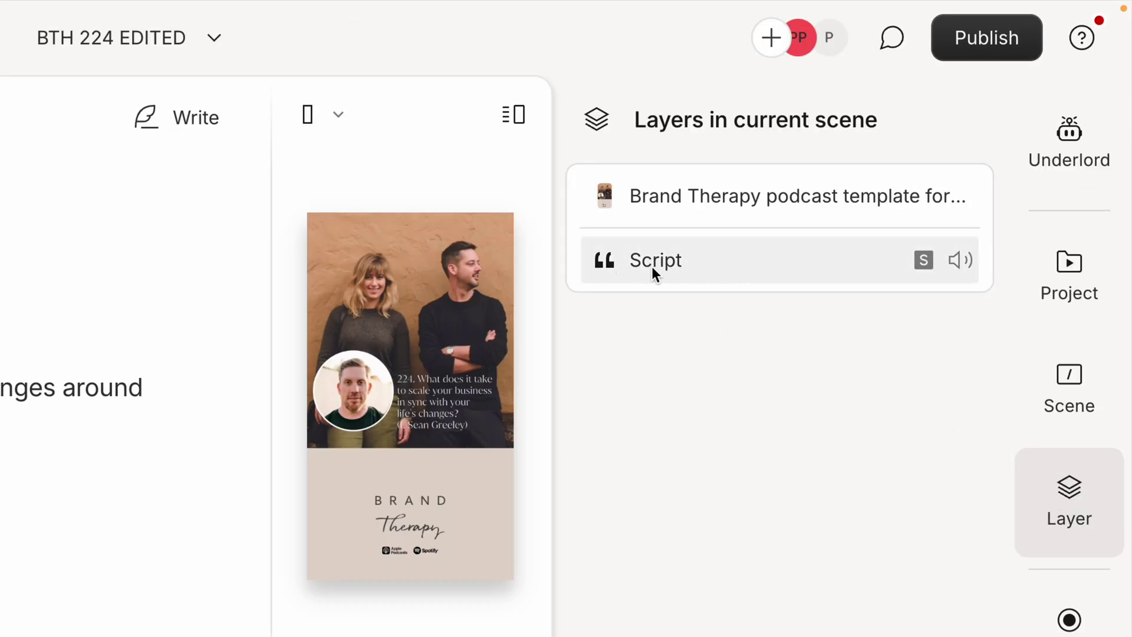
{"action": "left_click", "coordinate": [706, 206]}
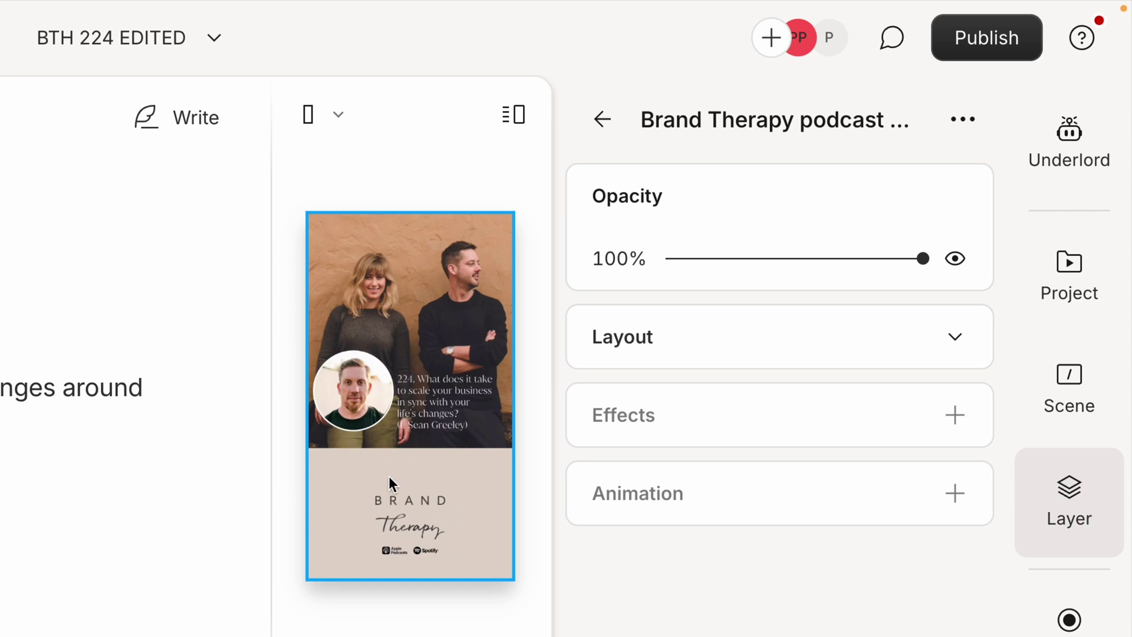
{"action": "left_click", "coordinate": [1070, 636]}
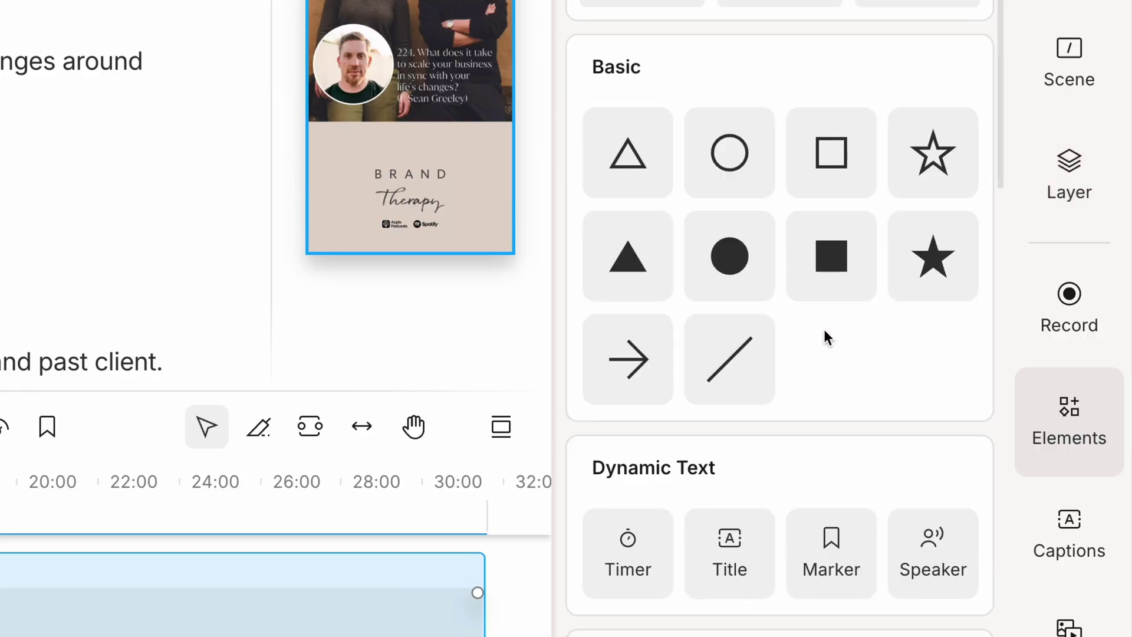
- Add a Lines waveform at 10px width, trying Circle and Ring before keeping Lines
{"action": "scroll", "coordinate": [823, 329], "scroll_direction": "down", "scroll_amount": 7}
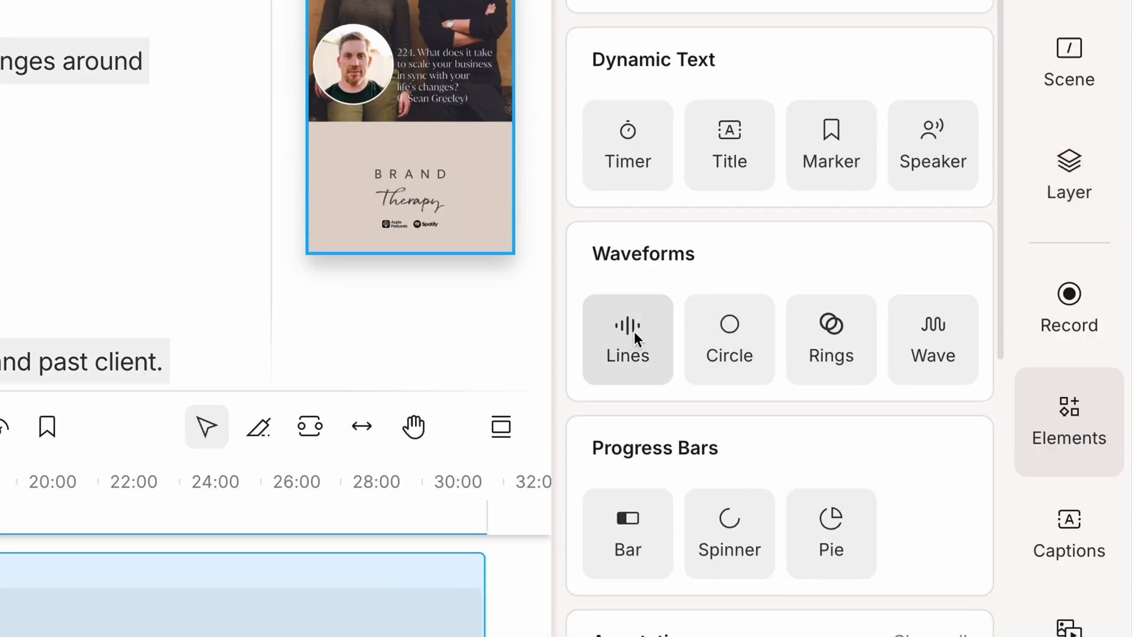
{"action": "left_click", "coordinate": [627, 338]}
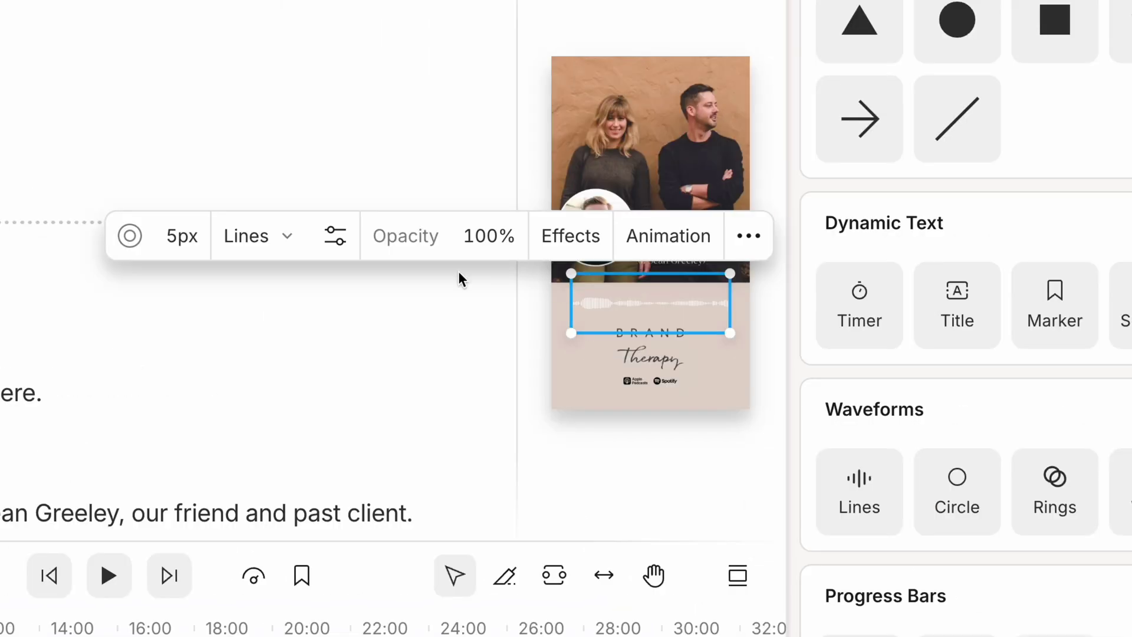
{"action": "left_click", "coordinate": [161, 227]}
{"action": "type", "text": "10"}
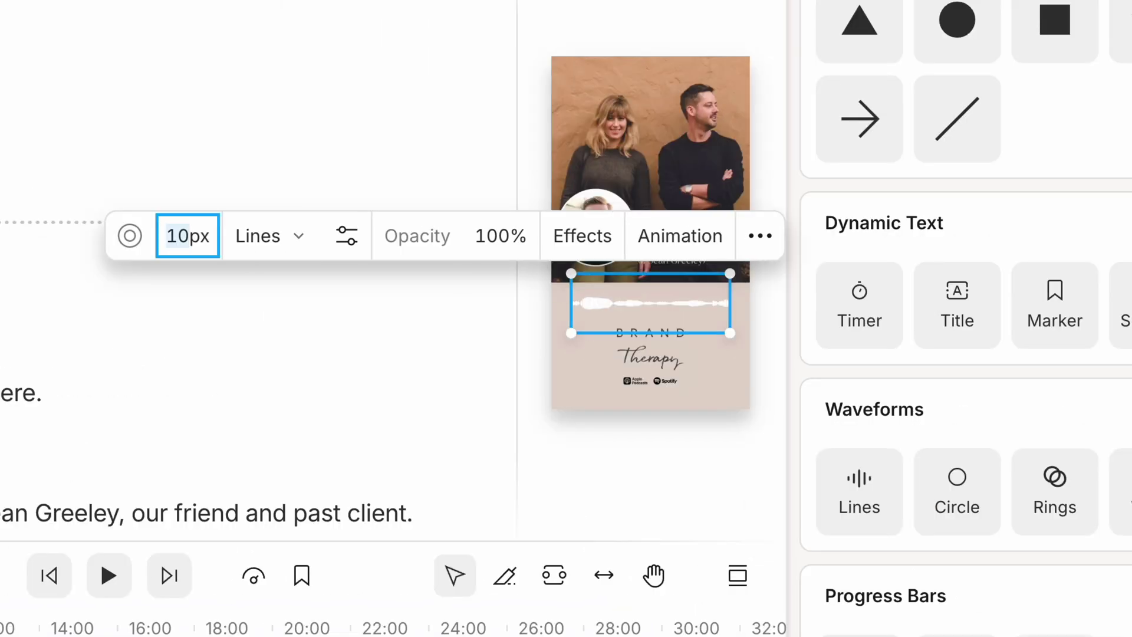
{"action": "left_click", "coordinate": [273, 240]}
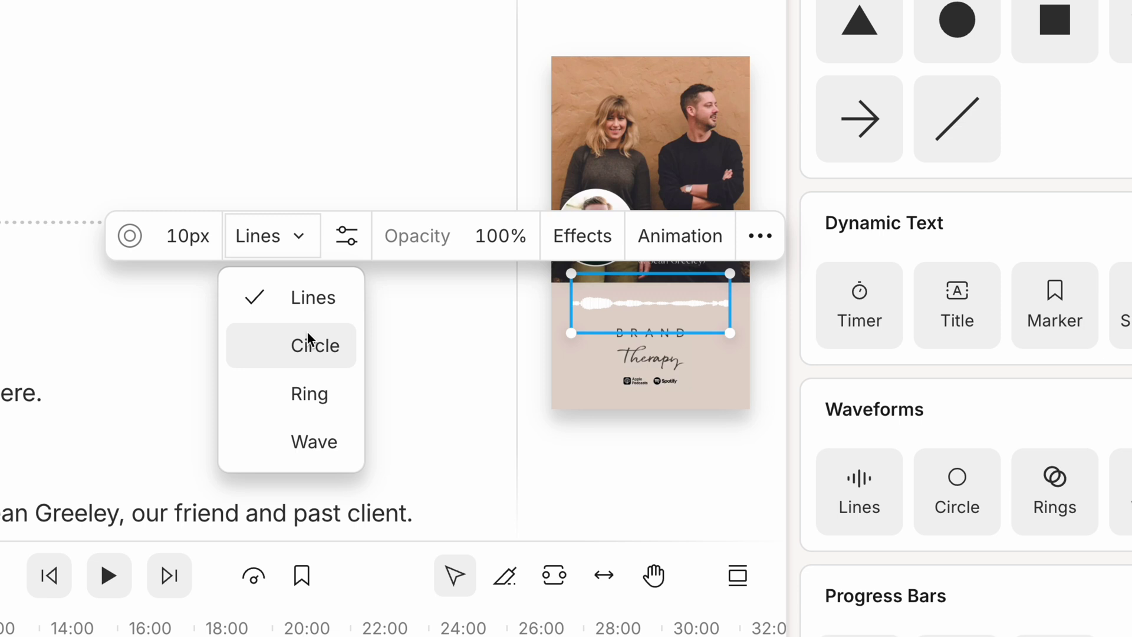
{"action": "left_click", "coordinate": [307, 341]}
{"action": "left_click", "coordinate": [309, 394]}
{"action": "left_click", "coordinate": [263, 236]}
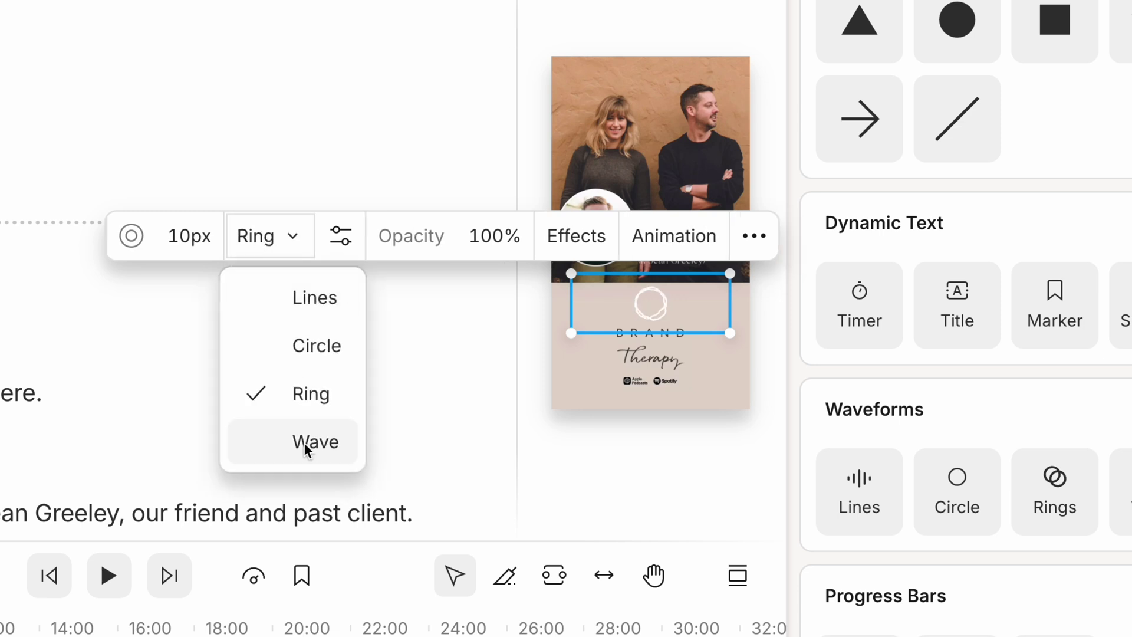
{"action": "left_click", "coordinate": [314, 298]}
- Give the waveform a Shadow effect and fit it along the bottom of the photo
{"action": "left_click", "coordinate": [558, 236]}
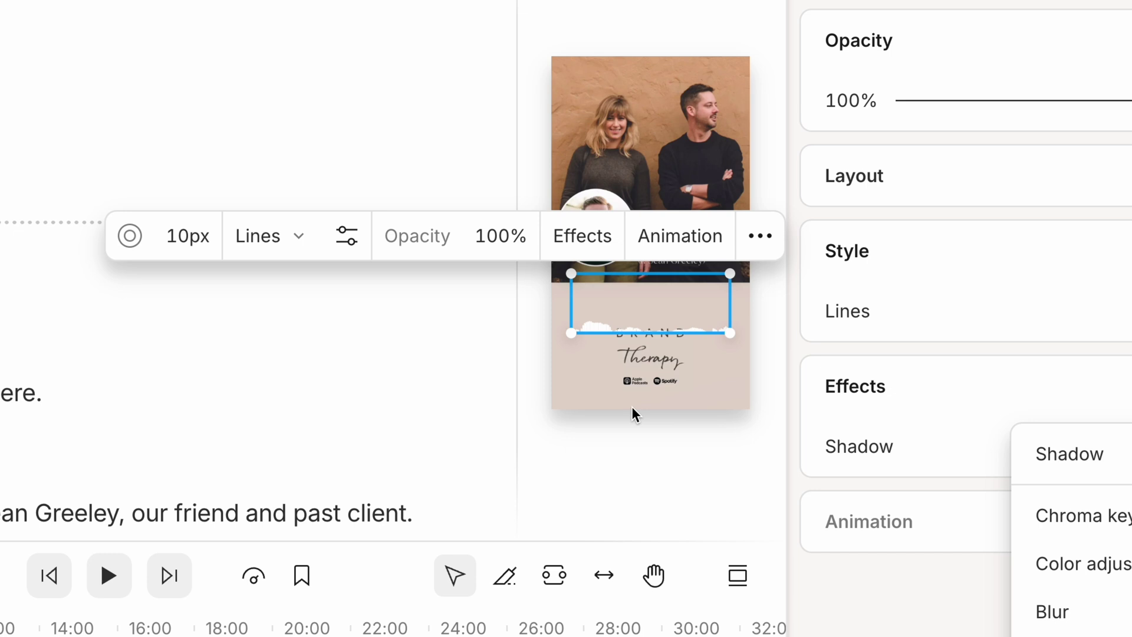
{"action": "left_click", "coordinate": [574, 338]}
{"action": "left_click", "coordinate": [557, 348]}
{"action": "left_click", "coordinate": [576, 323]}
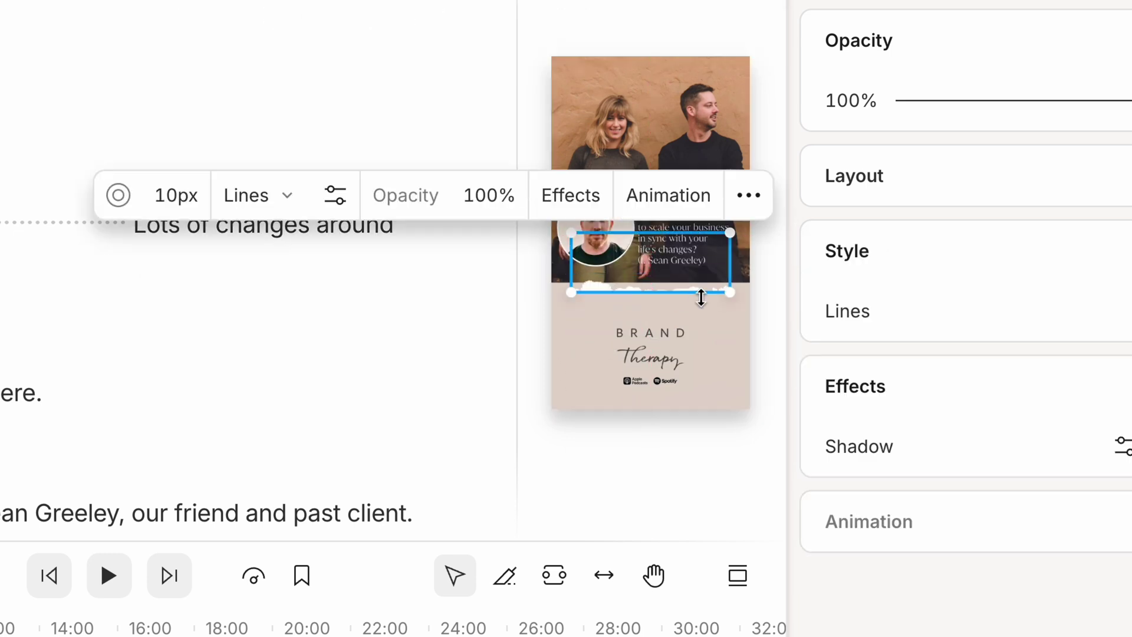
{"action": "left_click_drag", "start_coordinate": [732, 295], "coordinate": [749, 319]}
{"action": "left_click_drag", "start_coordinate": [608, 306], "coordinate": [599, 269]}
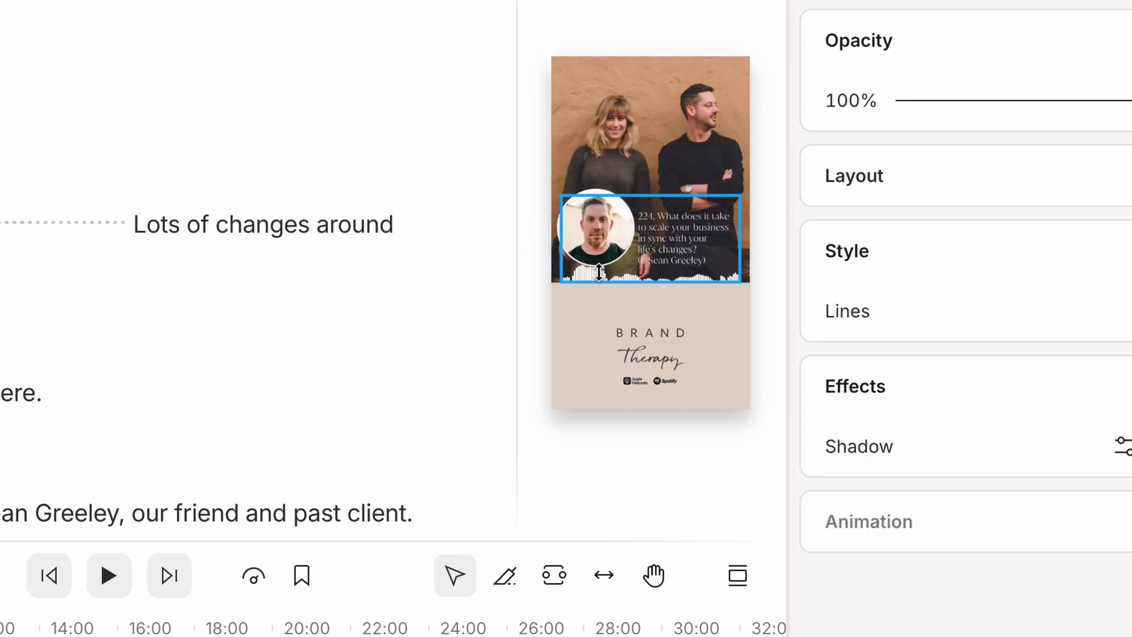
{"action": "left_click", "coordinate": [602, 463]}
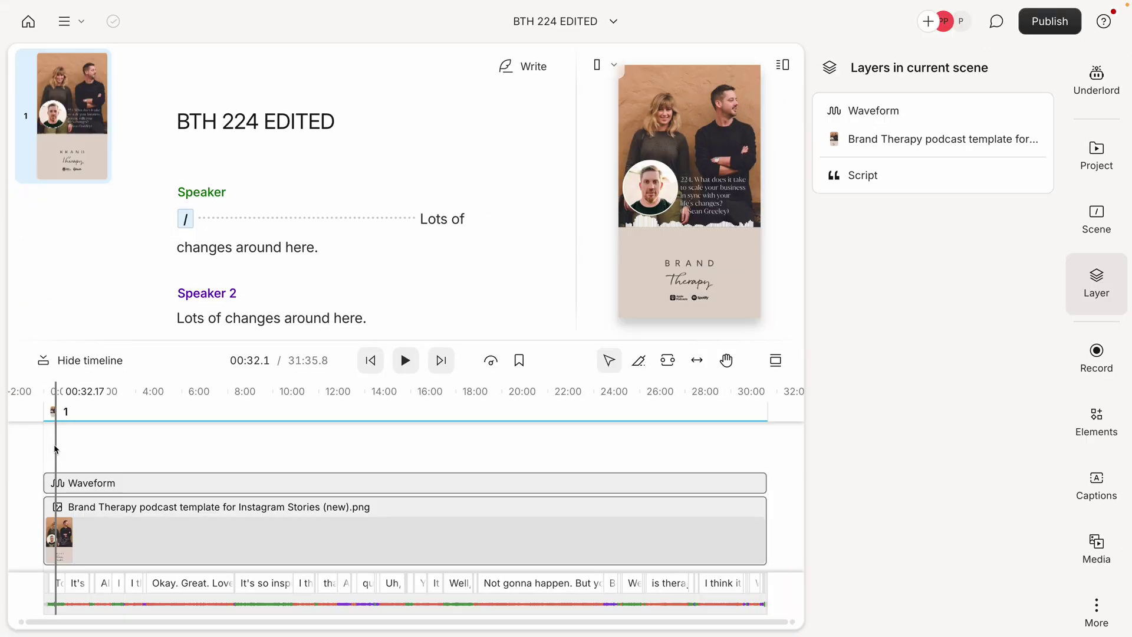
- Play the episode briefly to preview the animated waveform
{"action": "key", "text": "space"}
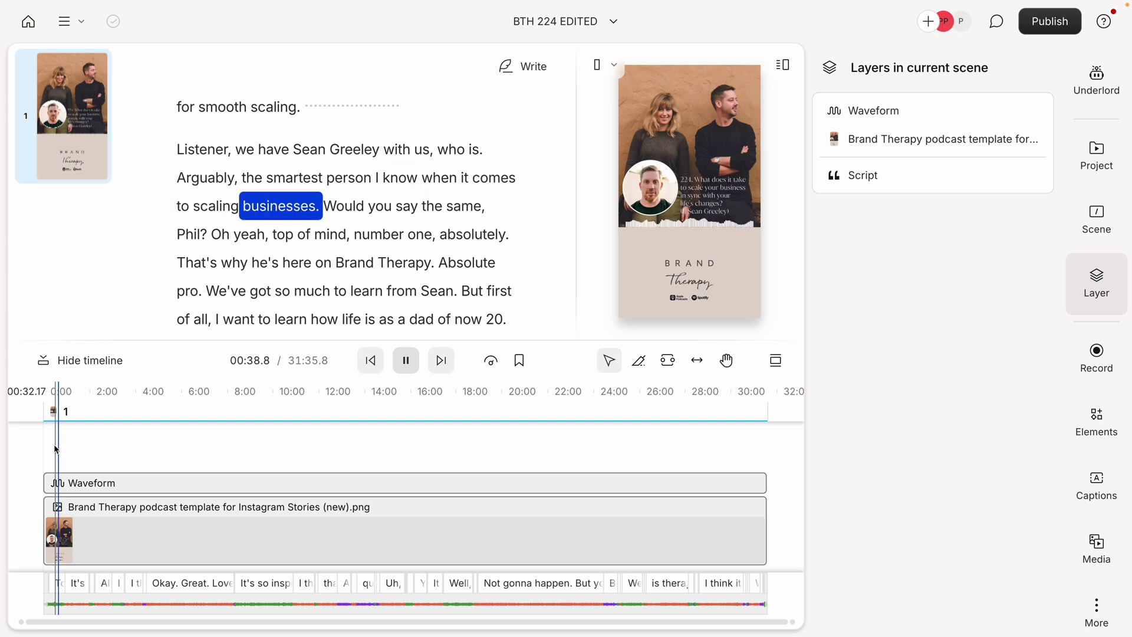
{"action": "key", "text": "space"}
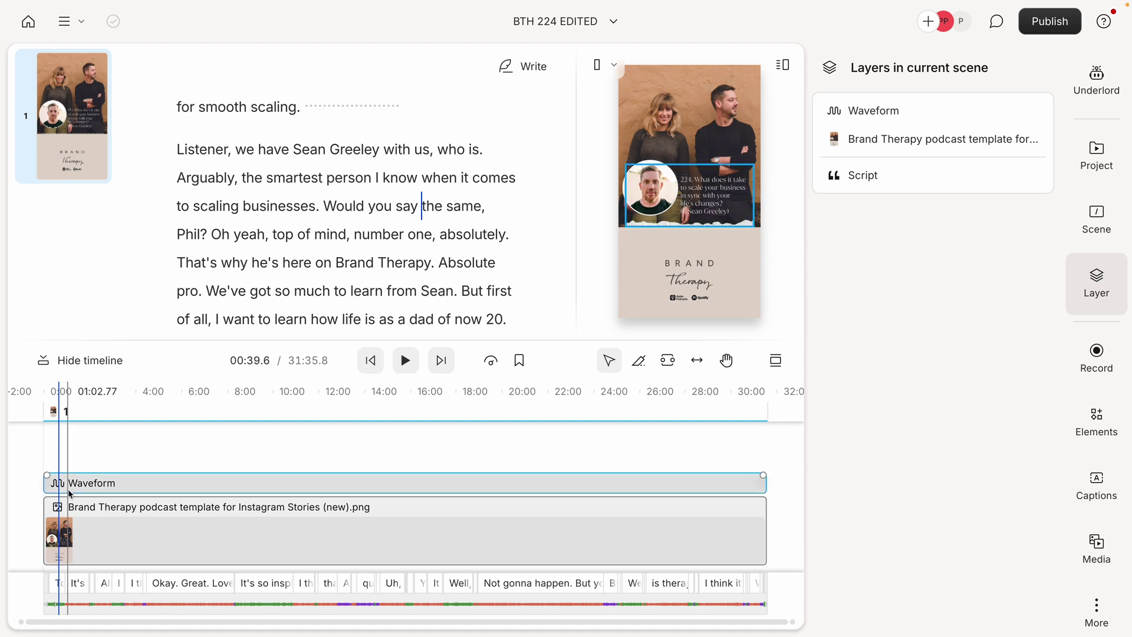
{"action": "left_click", "coordinate": [603, 65]}
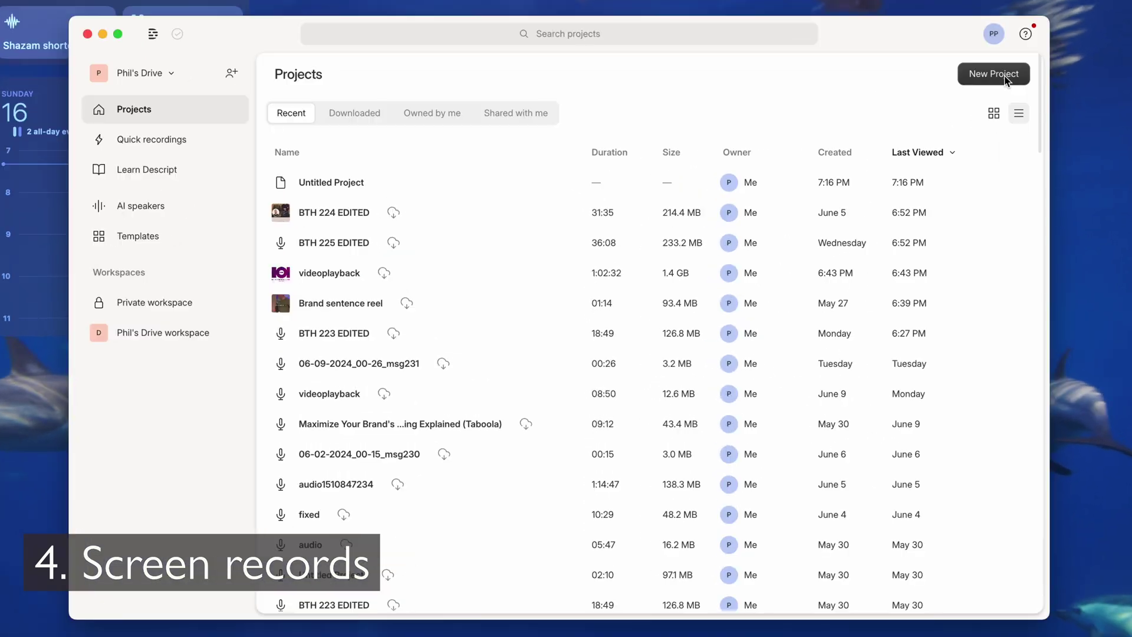
- Create a new video project and bring up its Record options
{"action": "left_click", "coordinate": [908, 129]}
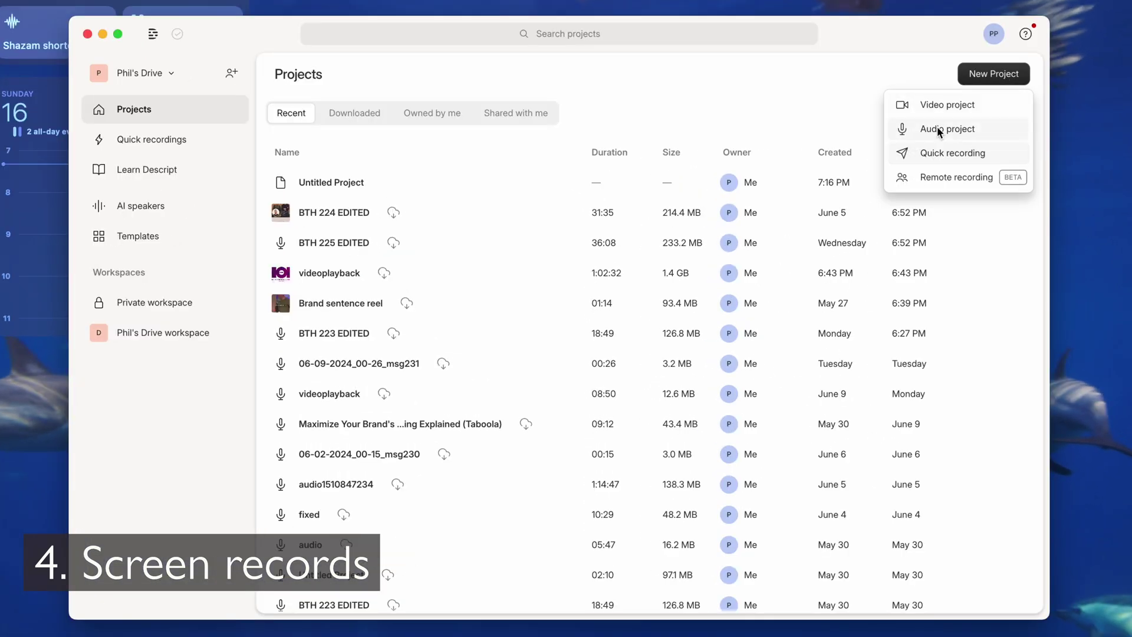
{"action": "left_click", "coordinate": [946, 109]}
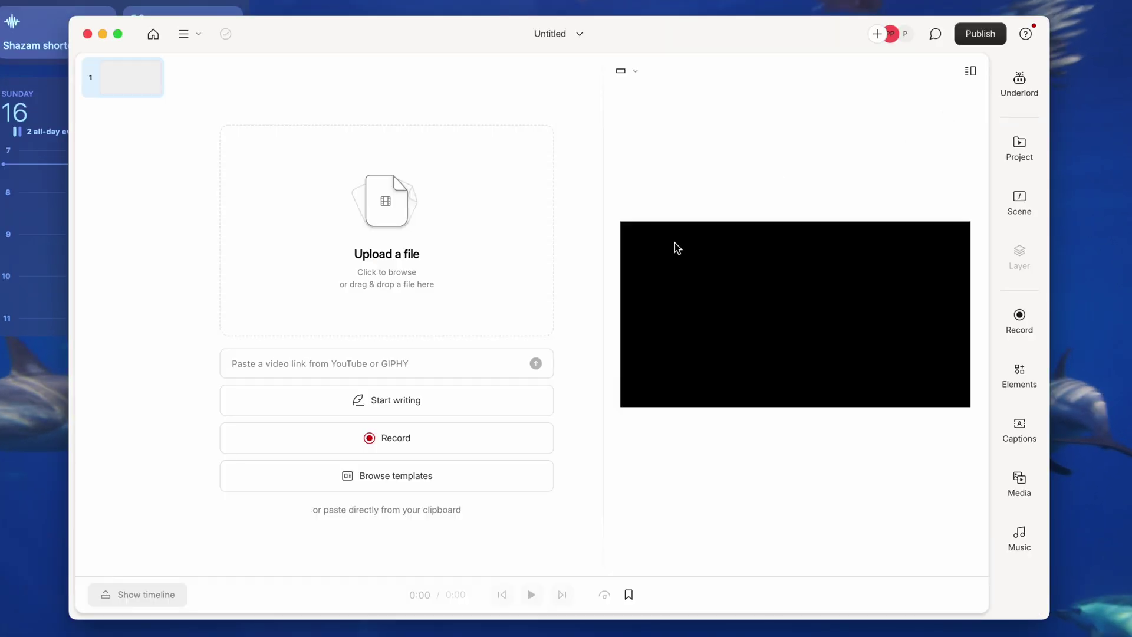
{"action": "left_click", "coordinate": [465, 435]}
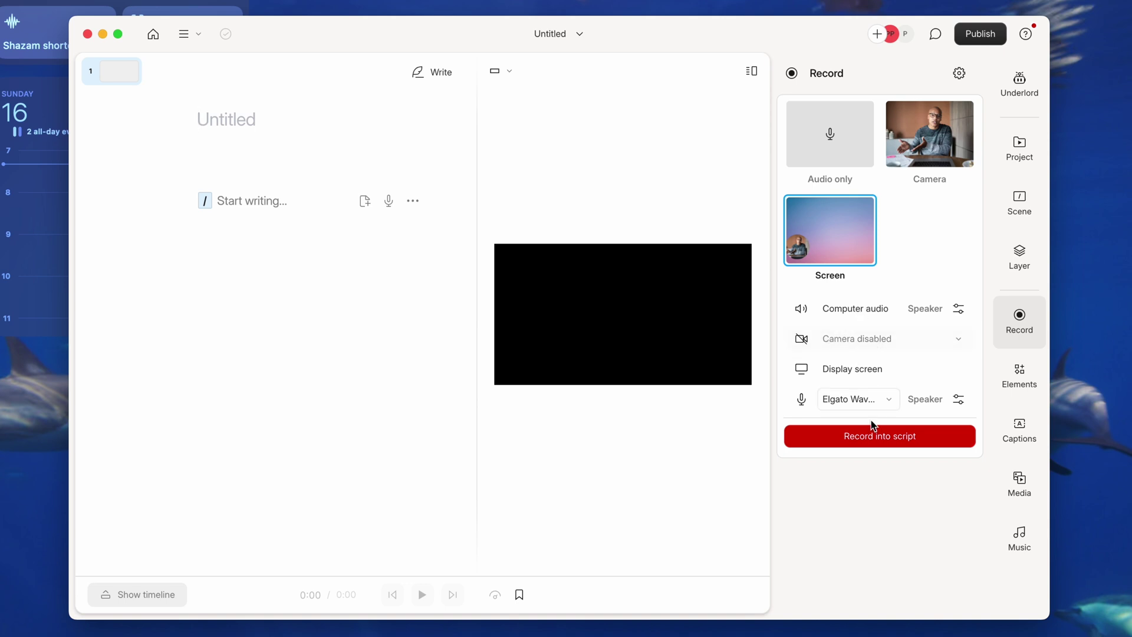
- Record the full screen for 7 seconds, transcribed as "And just like that we begin recording."
{"action": "left_click", "coordinate": [869, 441]}
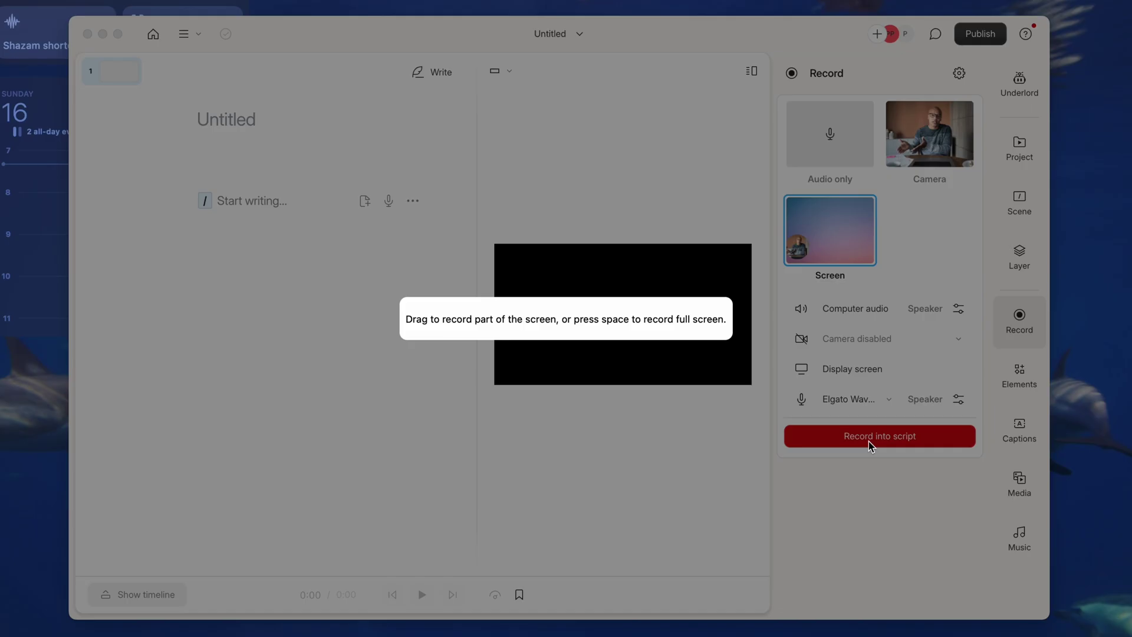
{"action": "key", "text": "space"}
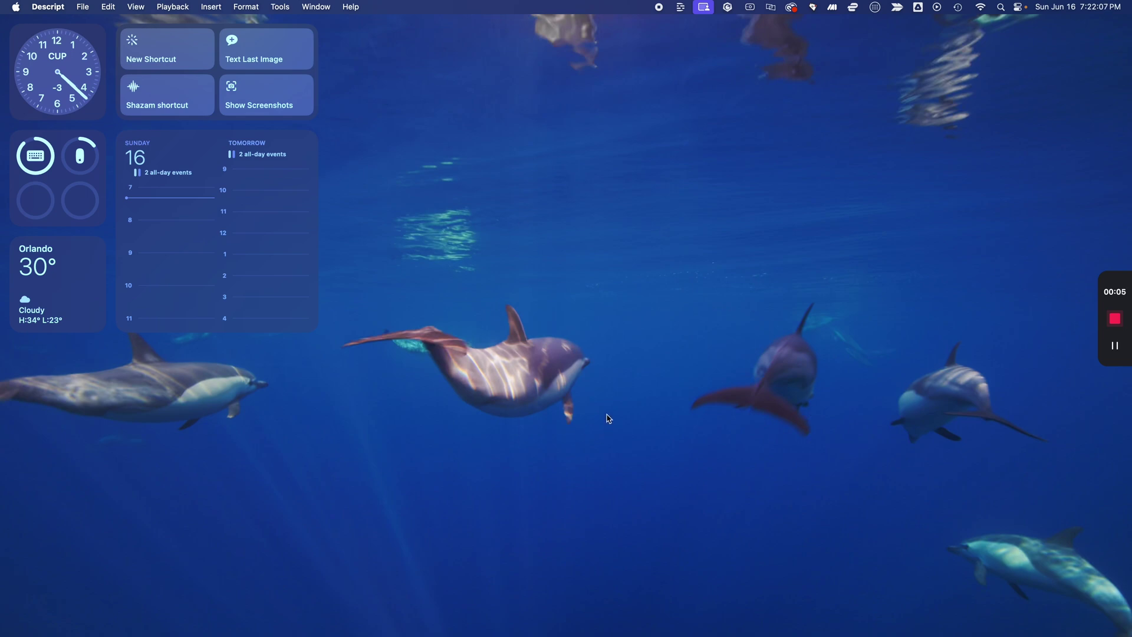
{"action": "left_click", "coordinate": [1115, 318]}
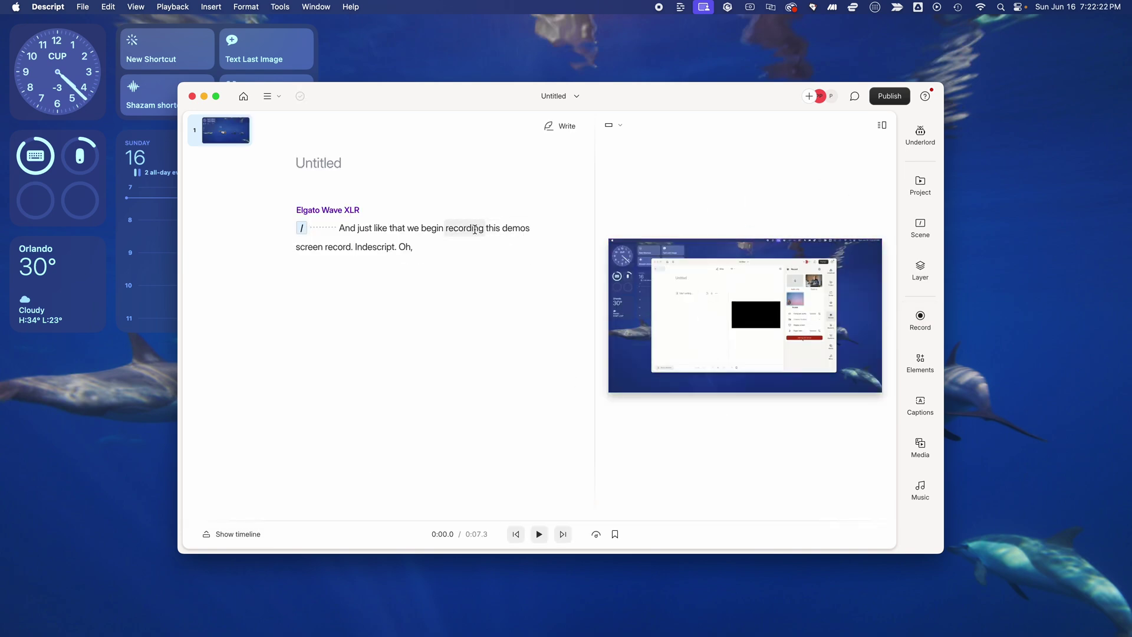
- Title the project 'Screen record demo' and browse the Elements panel
{"action": "left_click", "coordinate": [361, 167]}
{"action": "type", "text": "Screen record demo"}
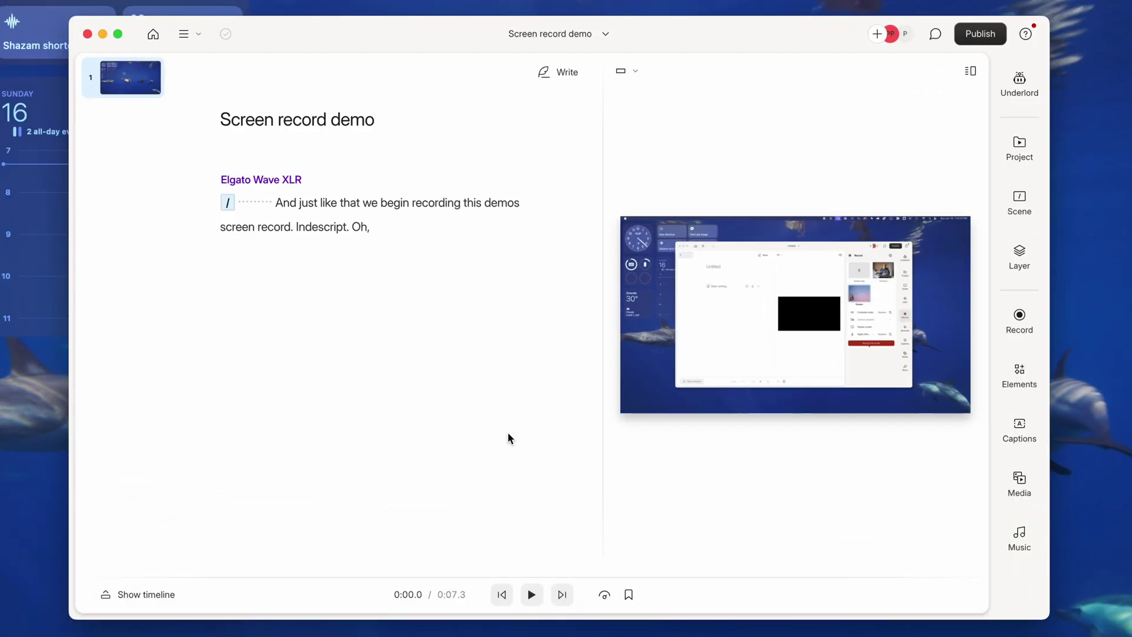
{"action": "left_click", "coordinate": [1029, 376]}
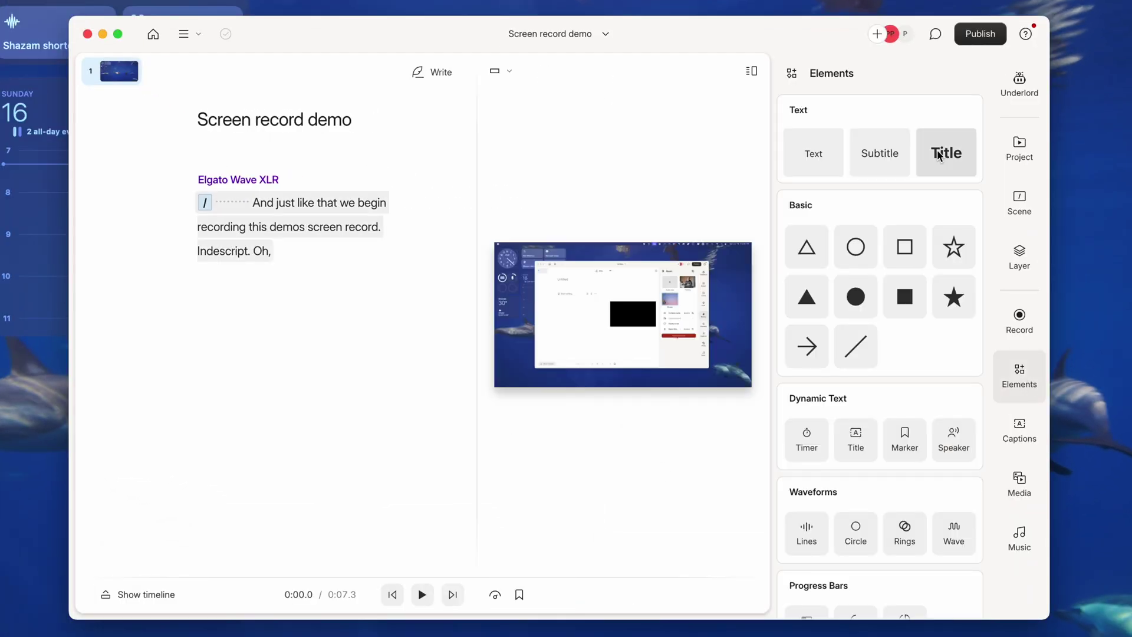
{"action": "scroll", "coordinate": [916, 341], "scroll_direction": "down", "scroll_amount": 8}
{"action": "scroll", "coordinate": [916, 340], "scroll_direction": "down", "scroll_amount": 5}
{"action": "scroll", "coordinate": [914, 349], "scroll_direction": "up", "scroll_amount": 8}
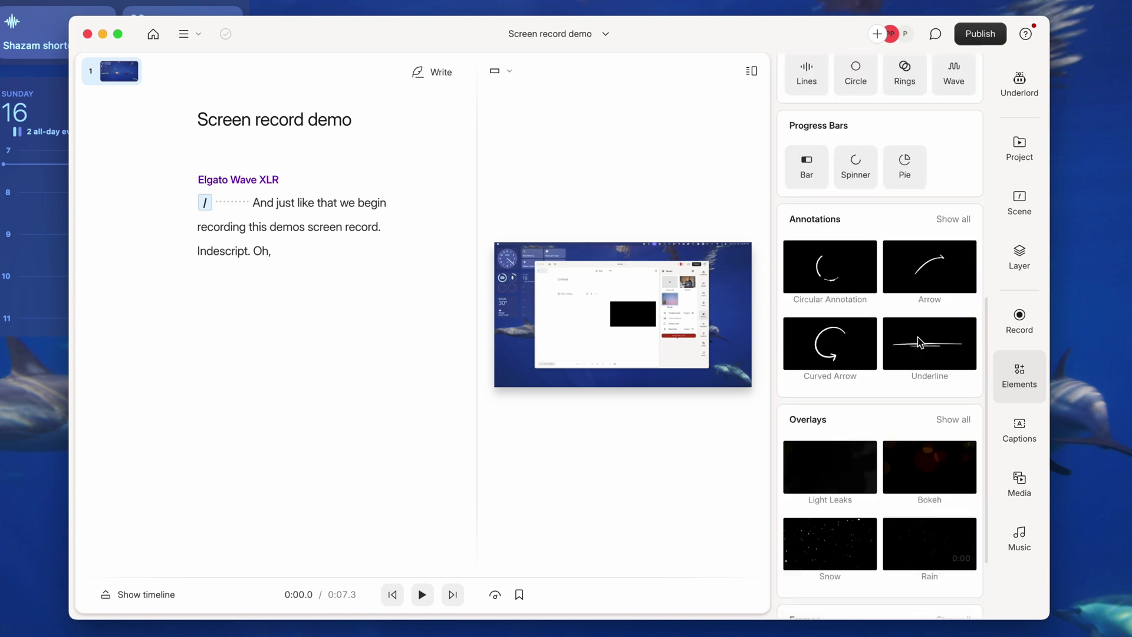
- Give the scene a Fade In transition and close Effects without adding one
{"action": "left_click", "coordinate": [853, 264]}
{"action": "mouse_move", "coordinate": [955, 295]}
{"action": "left_click", "coordinate": [882, 295]}
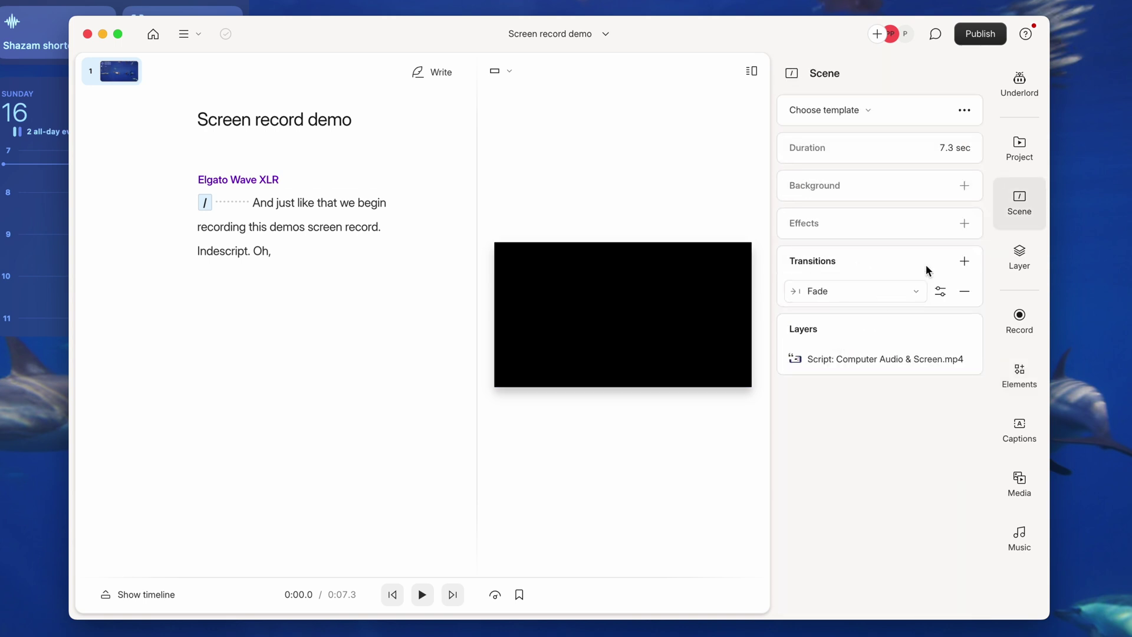
{"action": "left_click", "coordinate": [965, 224]}
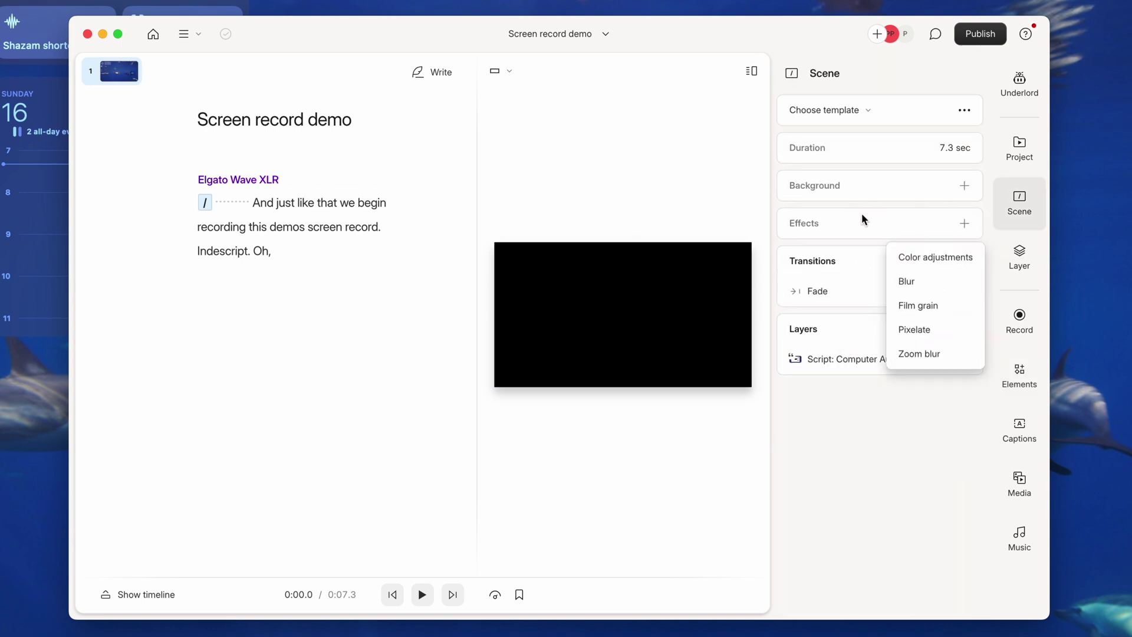
{"action": "left_click", "coordinate": [885, 540]}
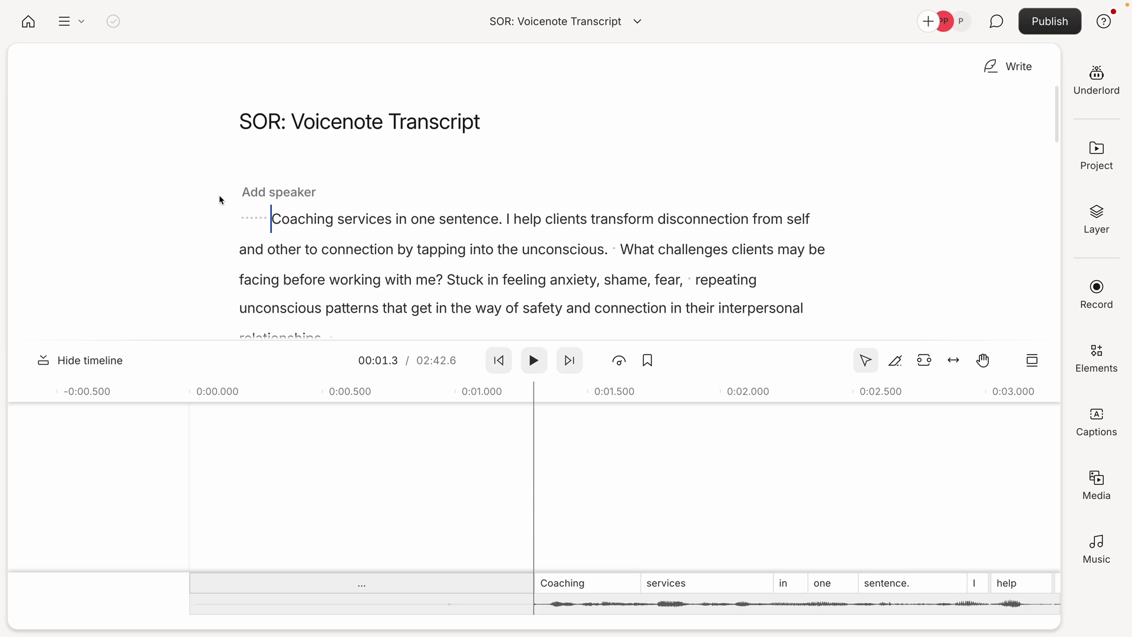
{"action": "key", "text": "space"}
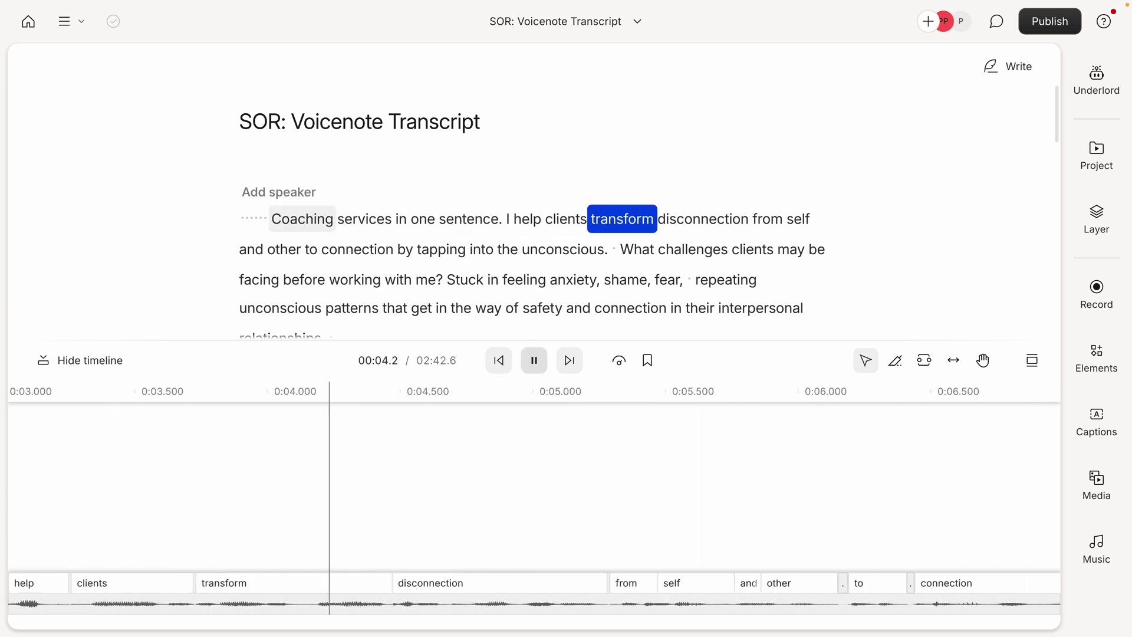
{"action": "key", "text": "space"}
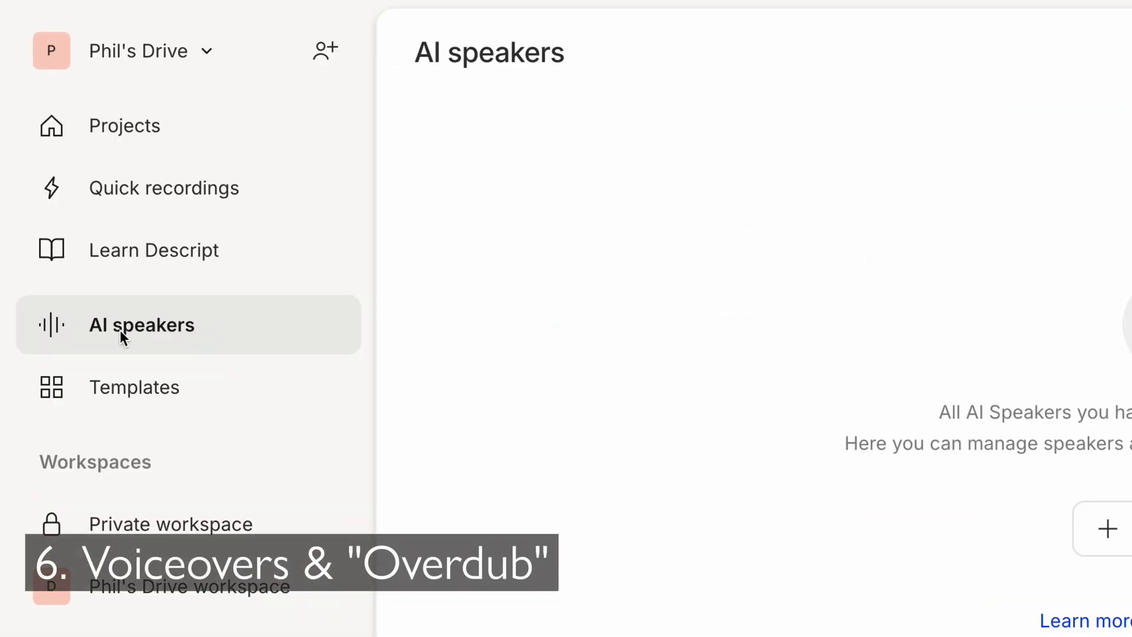
- Create a new AI speaker, record the 38-second training statement, and submit it for authorization
{"action": "left_click", "coordinate": [1107, 528]}
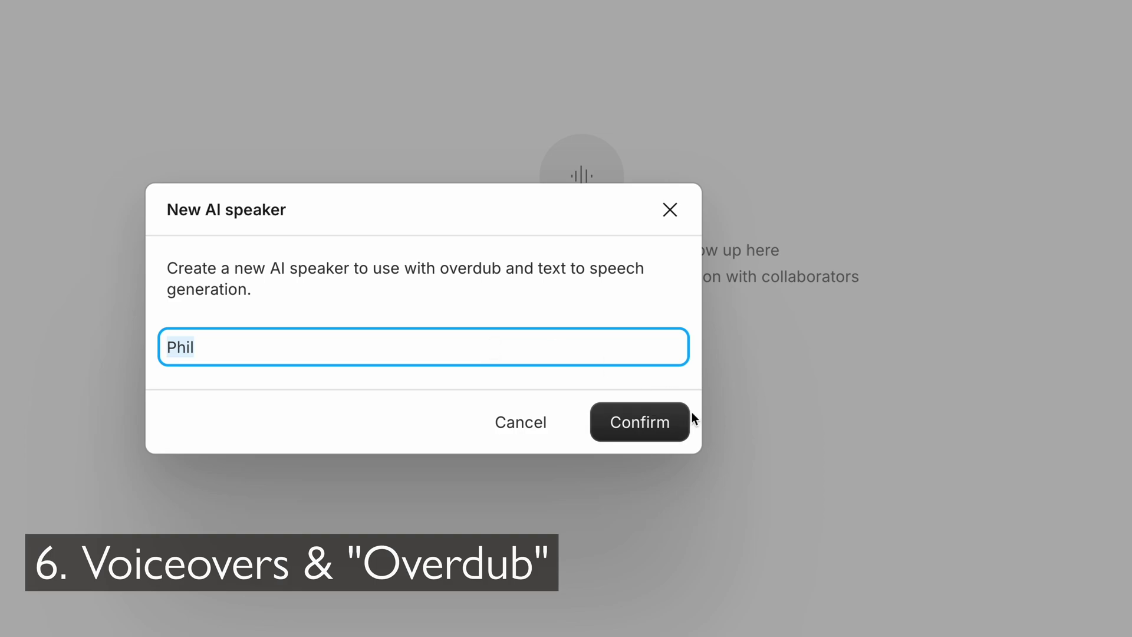
{"action": "left_click", "coordinate": [672, 430]}
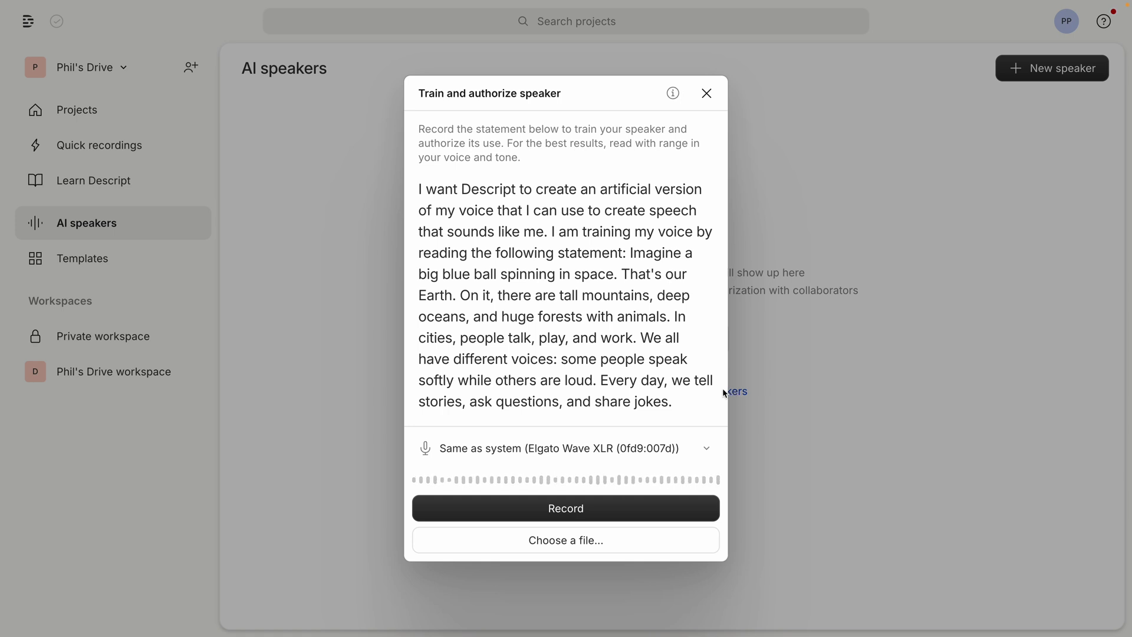
{"action": "left_click", "coordinate": [586, 519]}
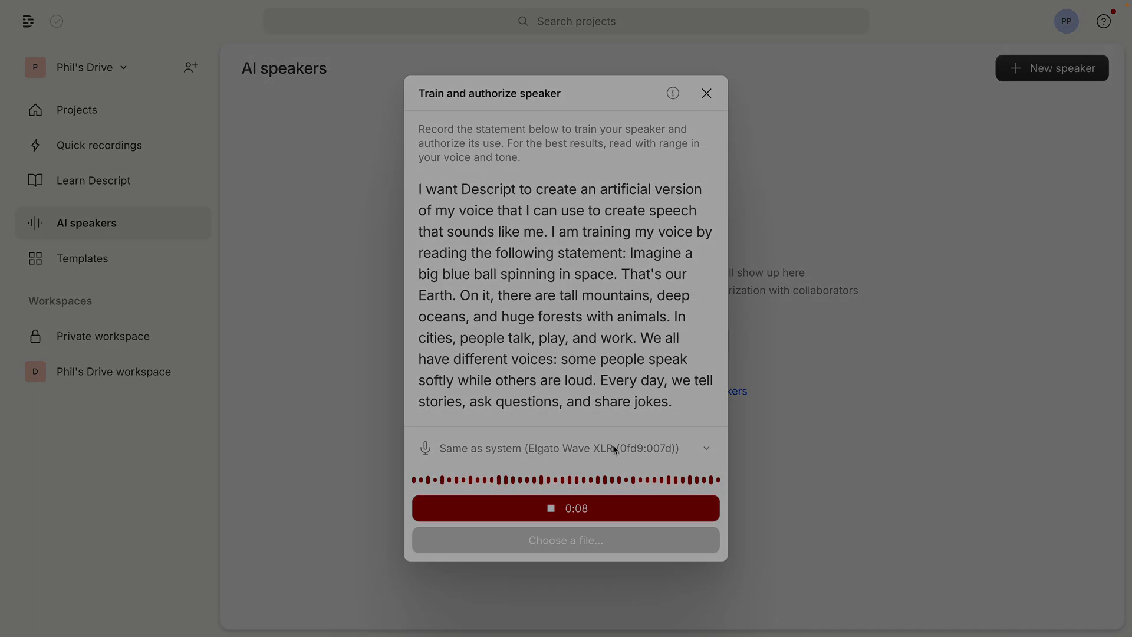
{"action": "left_click", "coordinate": [578, 502]}
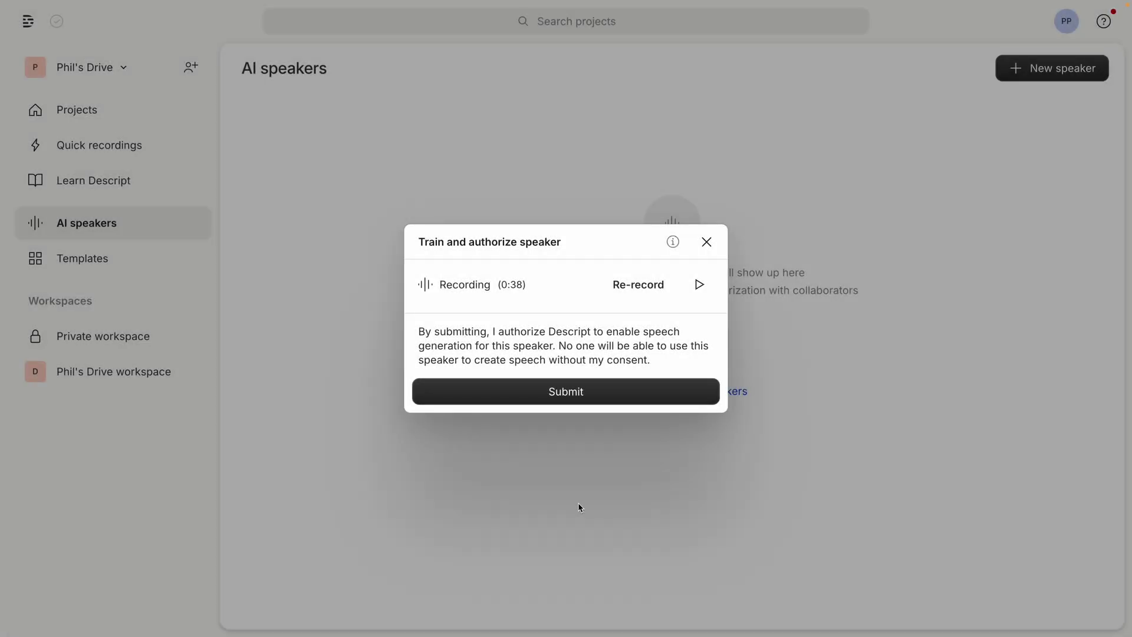
{"action": "left_click", "coordinate": [590, 399]}
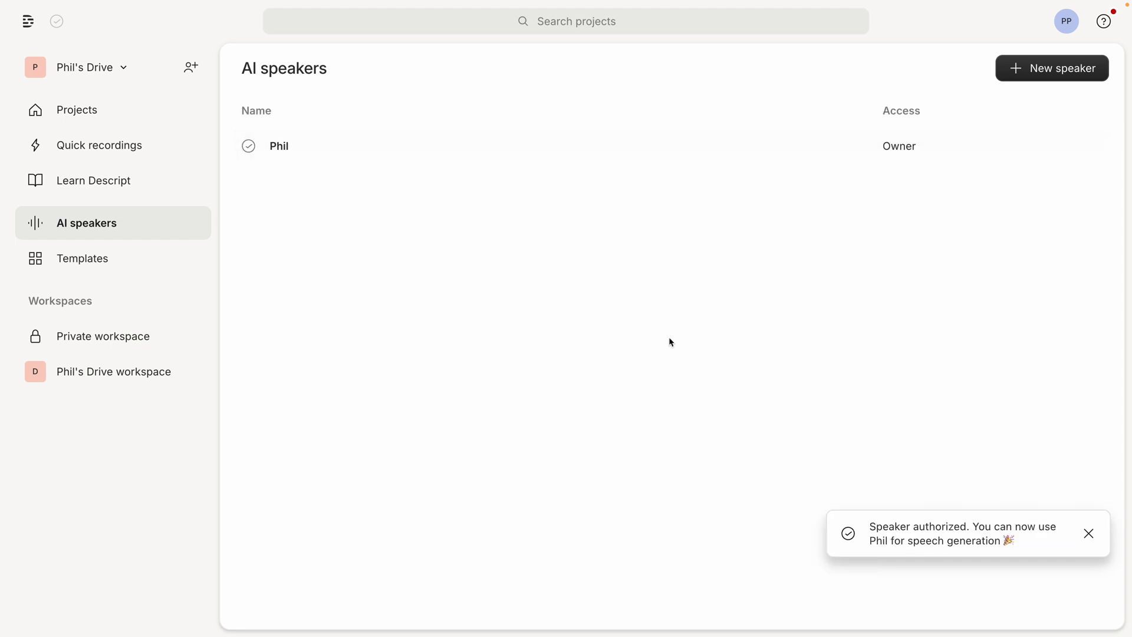
{"action": "left_click", "coordinate": [113, 110]}
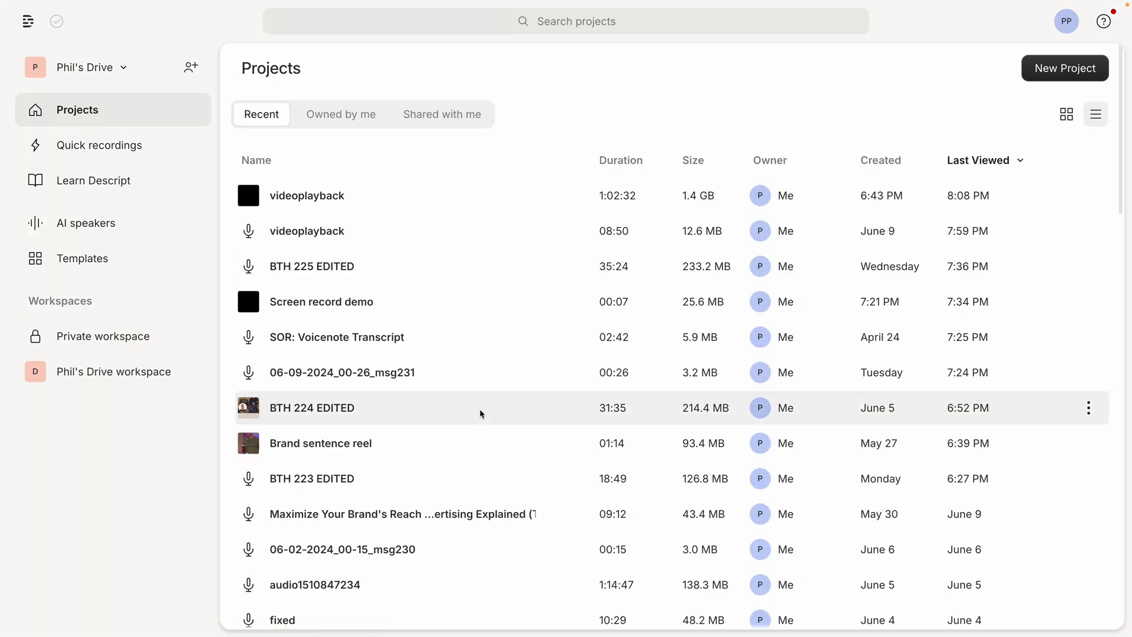
- In BTH 223 EDITED, overdub 'which I love' as 'which I love and stay really busy with' and play it back
{"action": "left_click", "coordinate": [407, 479]}
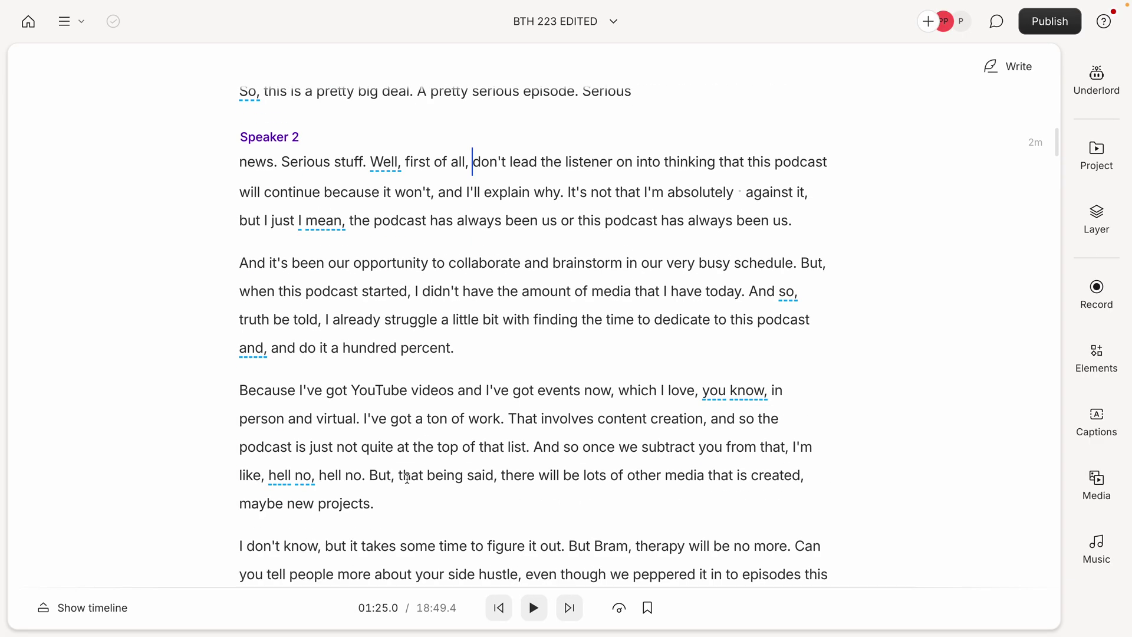
{"action": "left_click_drag", "start_coordinate": [695, 390], "coordinate": [623, 394]}
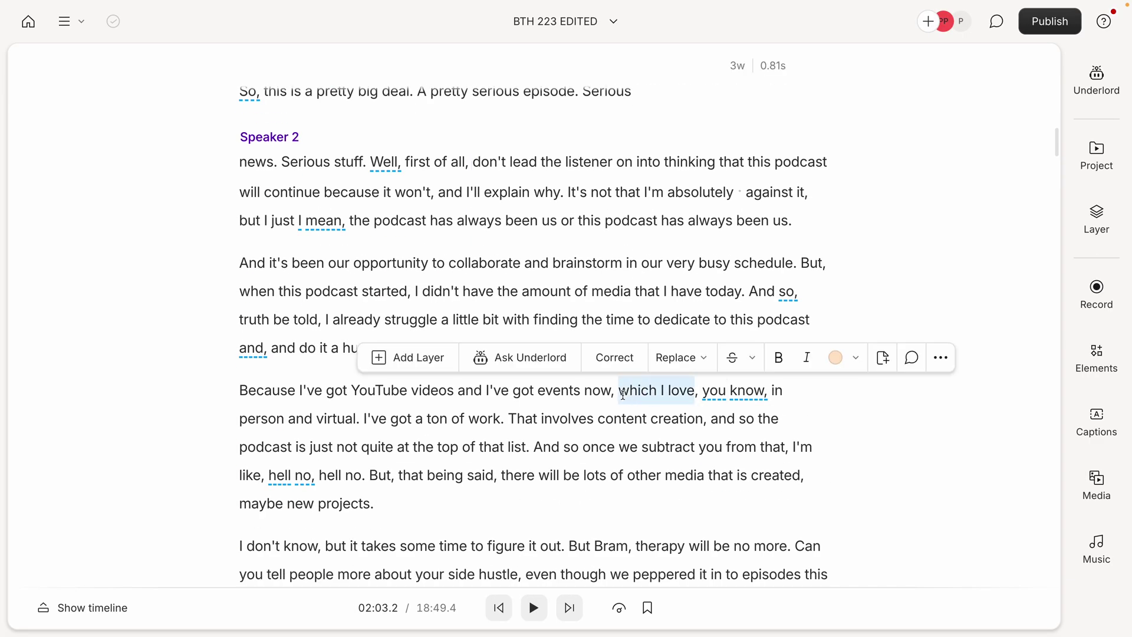
{"action": "left_click", "coordinate": [678, 358]}
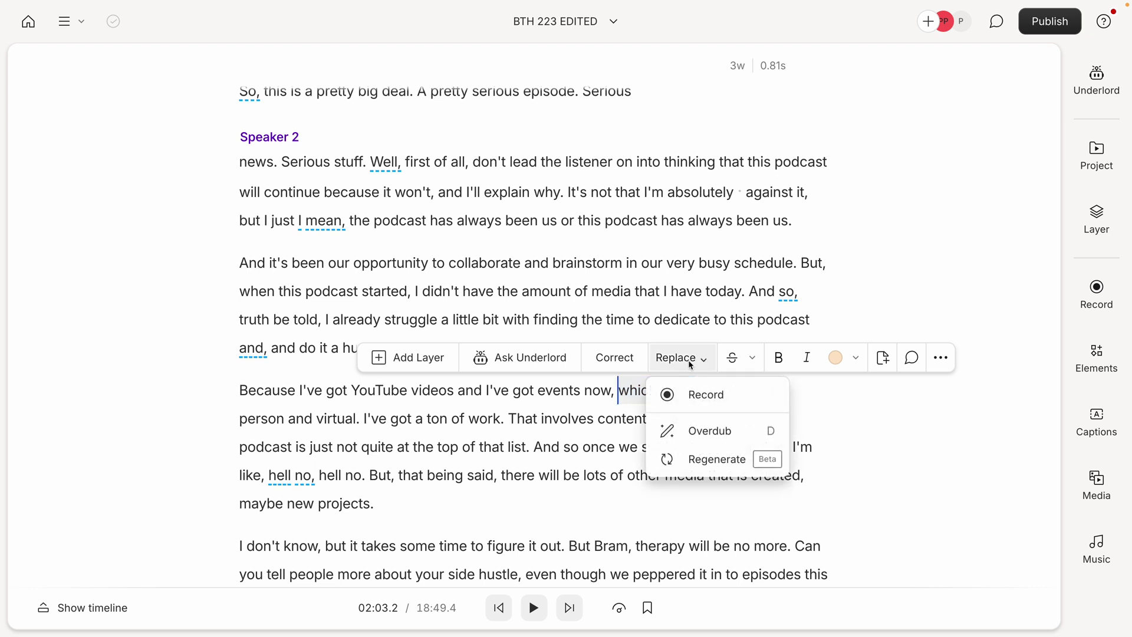
{"action": "left_click", "coordinate": [710, 431]}
{"action": "type", "text": "which I love and stay really busy with"}
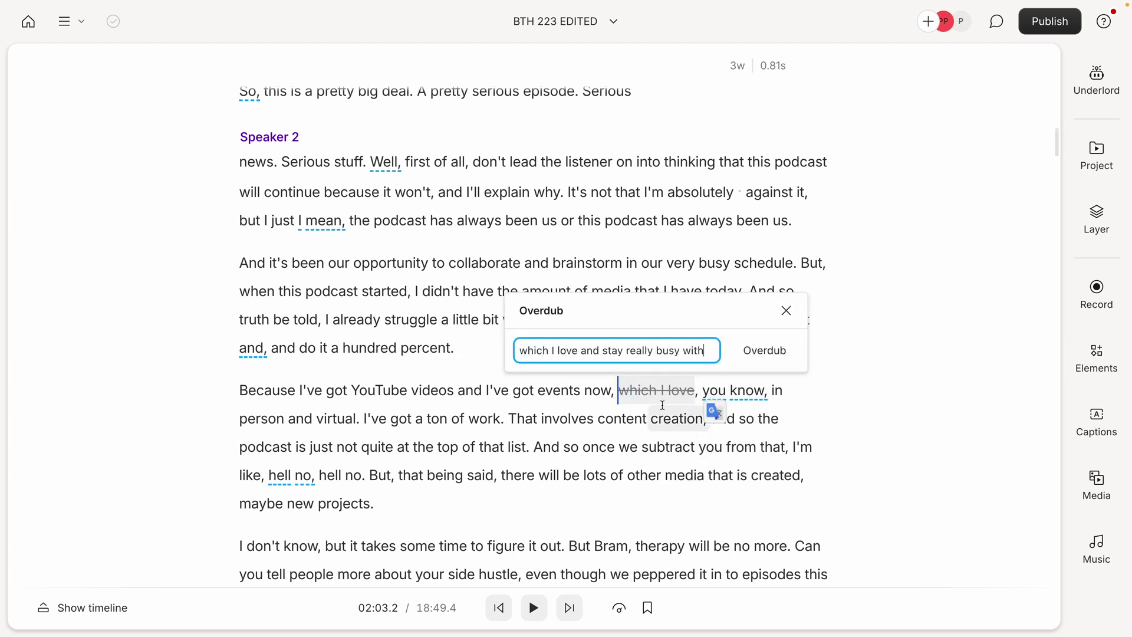
{"action": "left_click", "coordinate": [765, 351]}
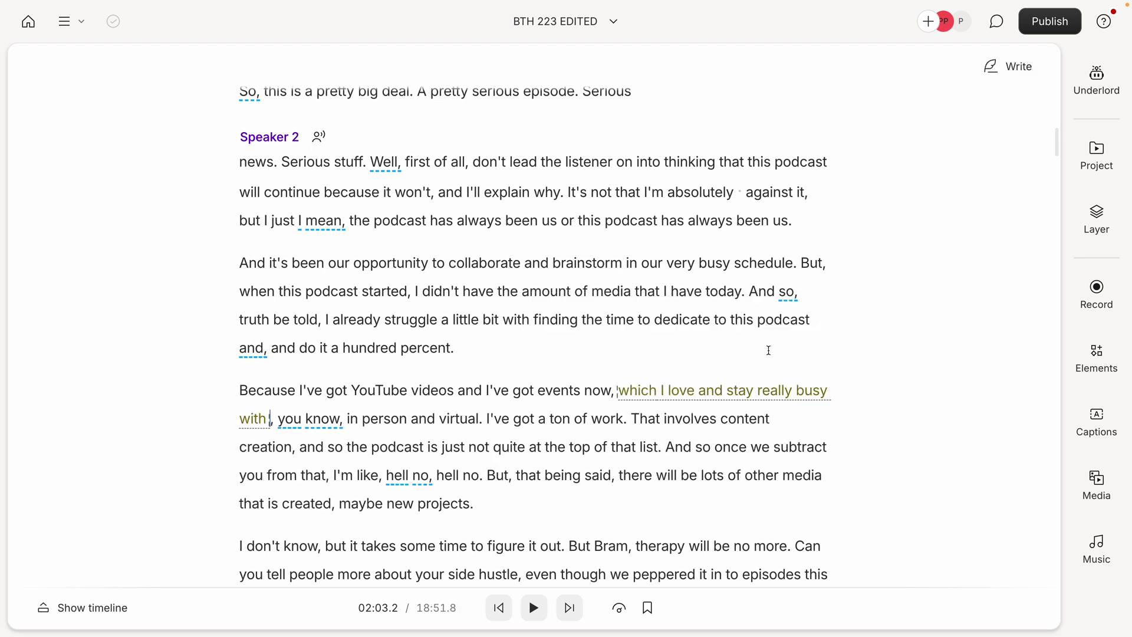
{"action": "key", "text": "space"}
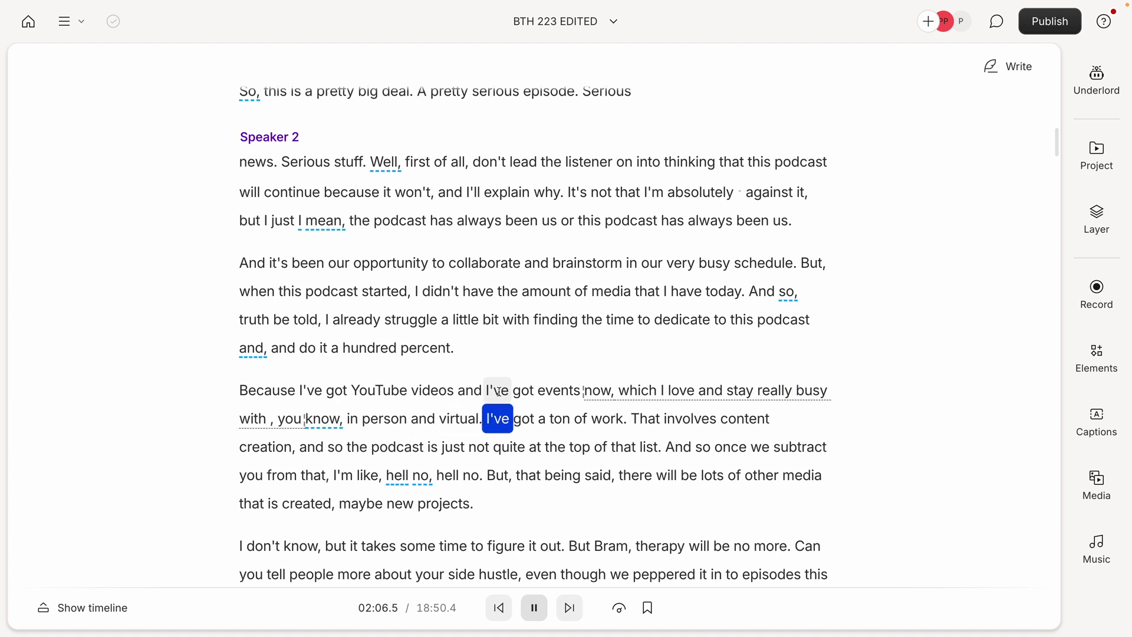
{"action": "key", "text": "space"}
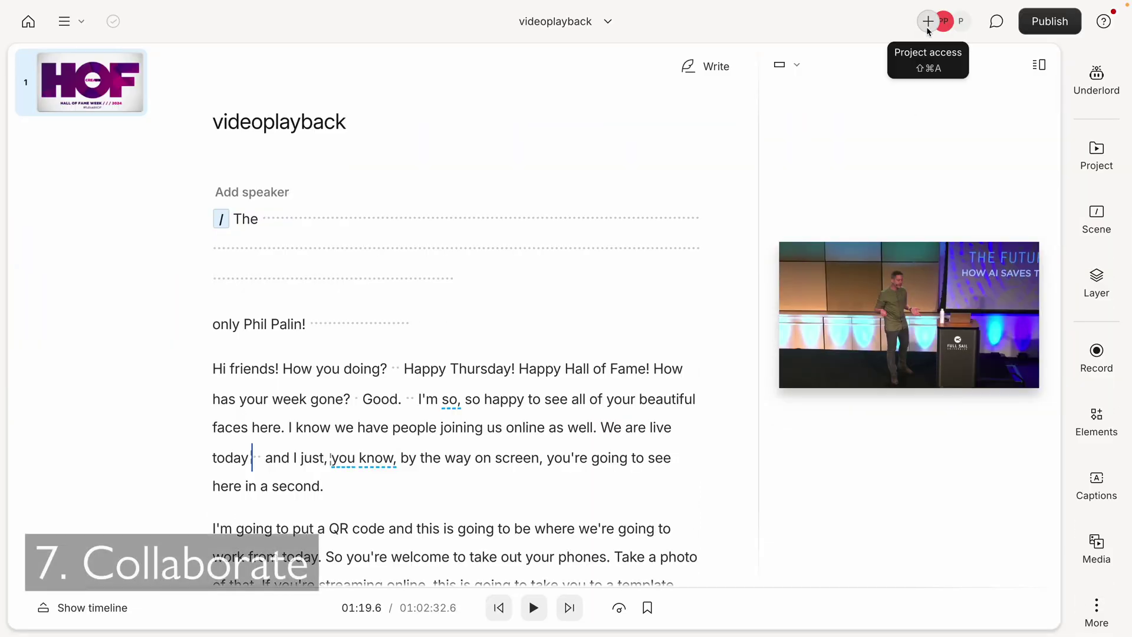
- Invite a collaborator to the project by e-mail with edit permission
{"action": "left_click", "coordinate": [926, 20]}
{"action": "left_click", "coordinate": [586, 184]}
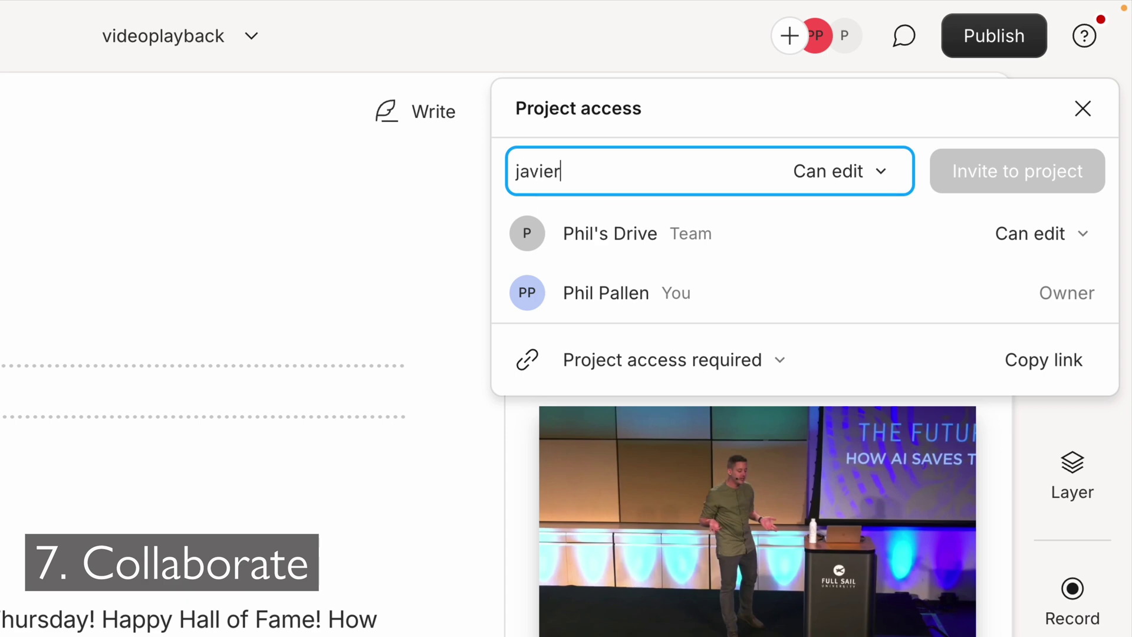
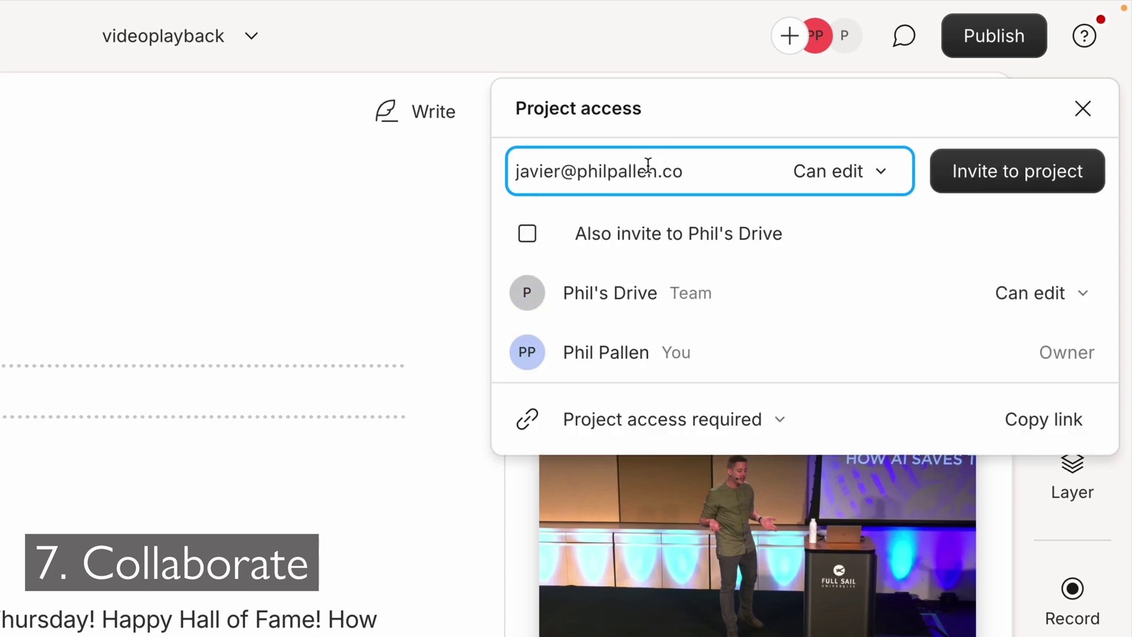
{"action": "left_click", "coordinate": [823, 173]}
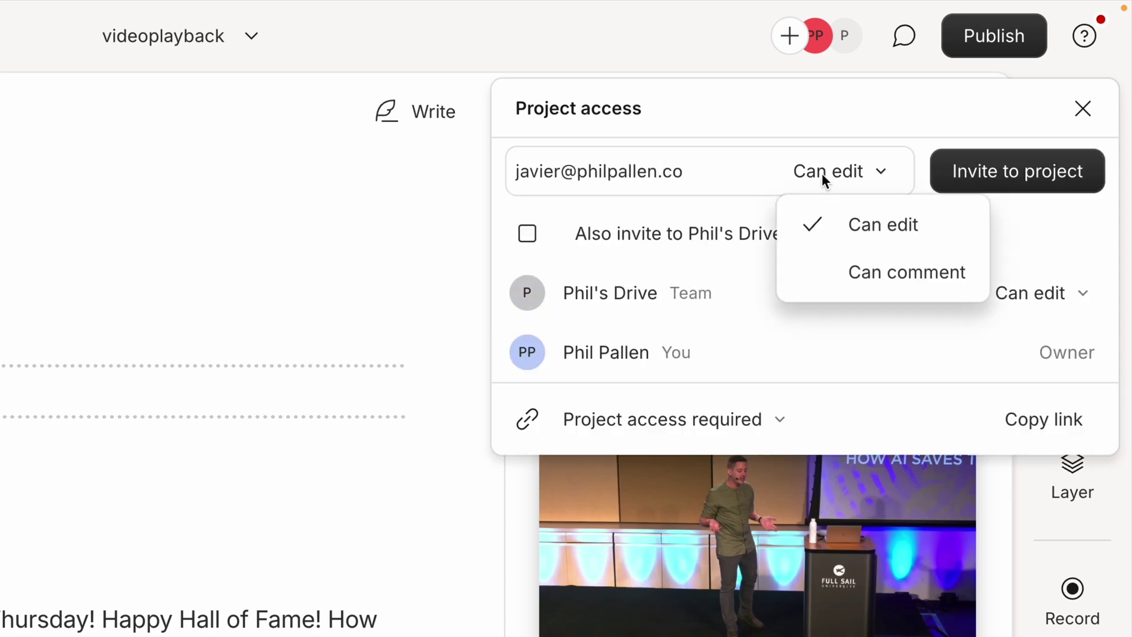
{"action": "left_click", "coordinate": [873, 232]}
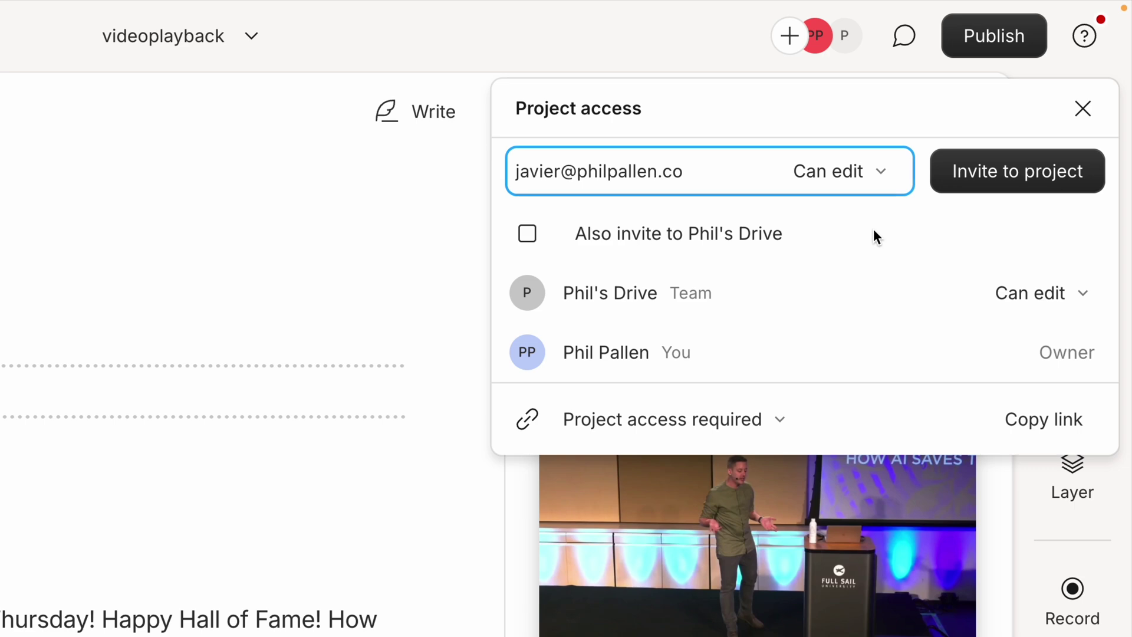
{"action": "left_click", "coordinate": [1015, 185]}
- Comment on 'Happy Thursday!' mentioning a teammate: 'does this edit seem okay to you?', then show the reply
{"action": "left_click_drag", "start_coordinate": [403, 368], "coordinate": [515, 365]}
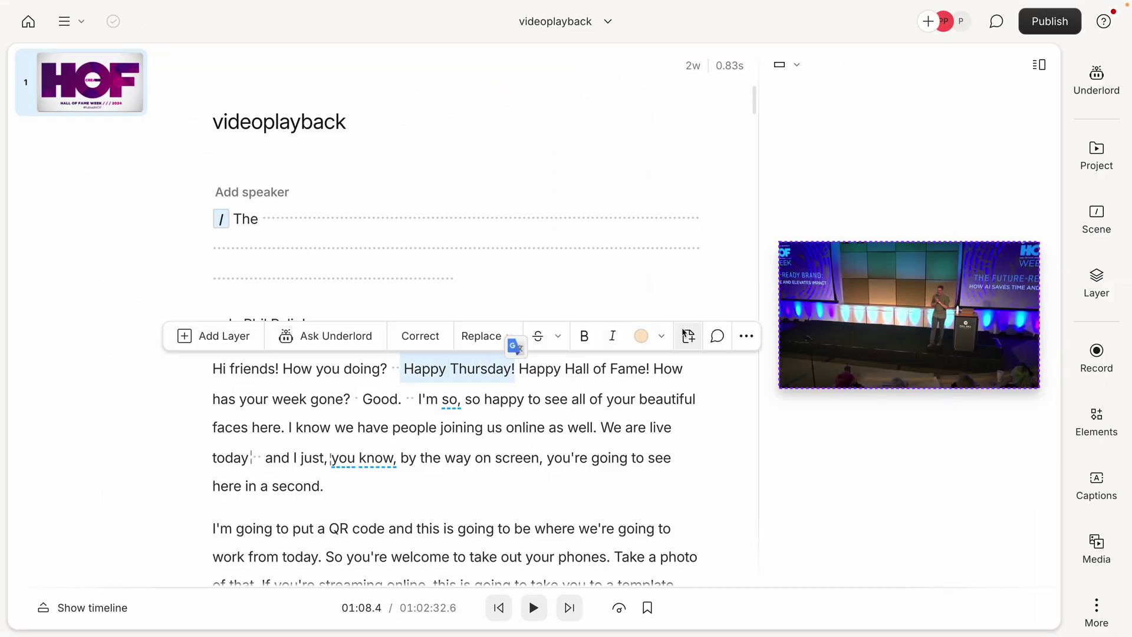
{"action": "left_click", "coordinate": [717, 335]}
{"action": "type", "text": "@j"}
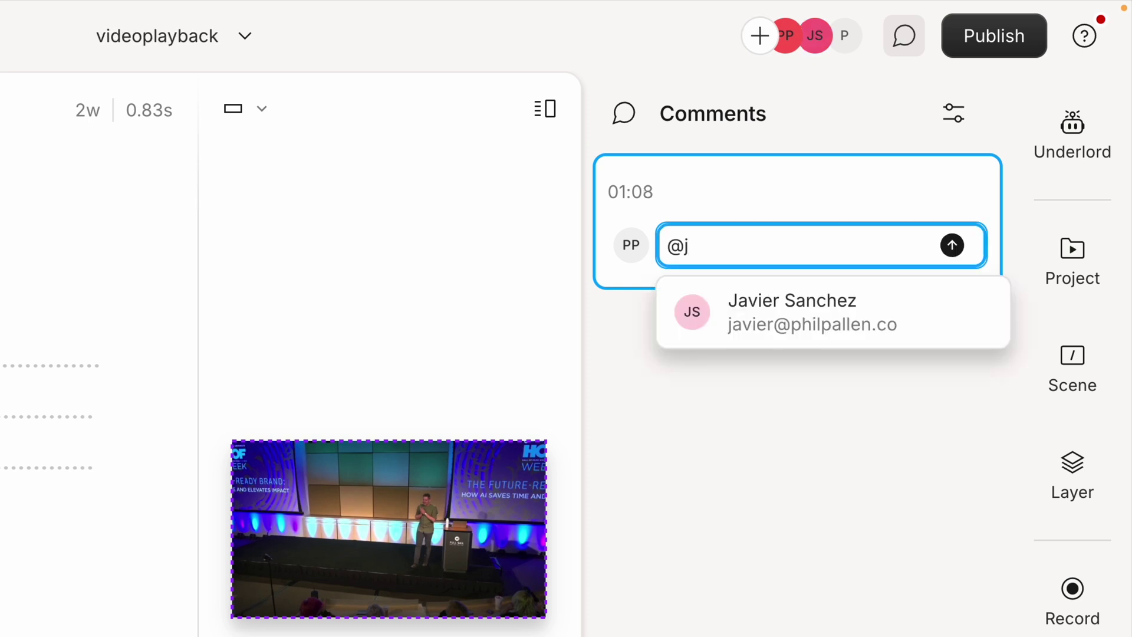
{"action": "key", "text": "Return"}
{"action": "type", "text": "does this edit seem okay to you?"}
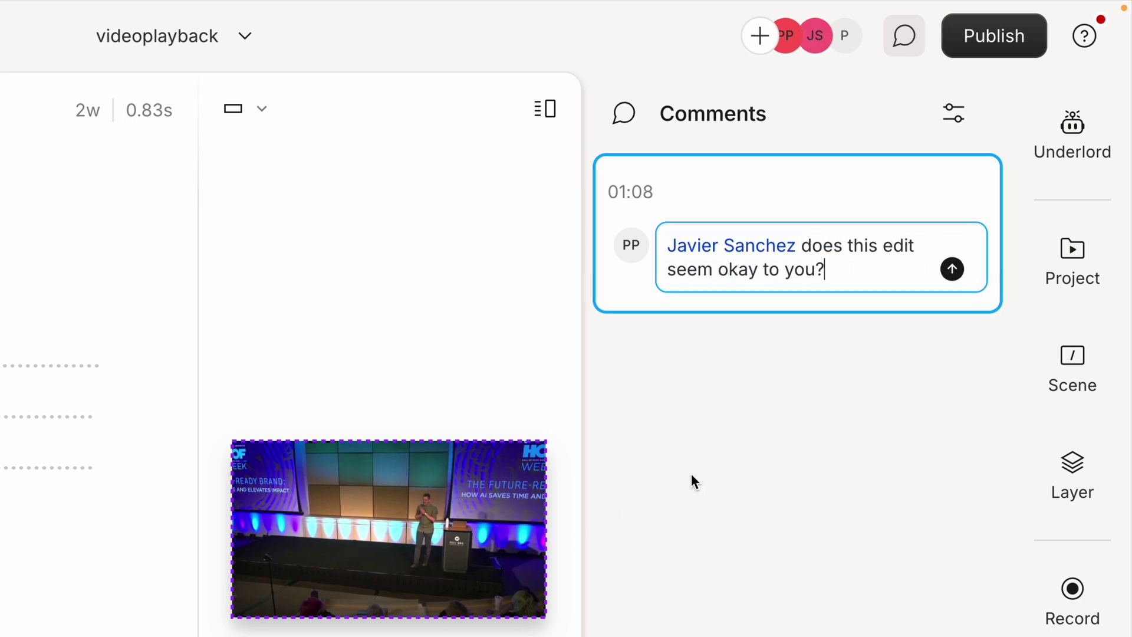
{"action": "left_click", "coordinate": [952, 269]}
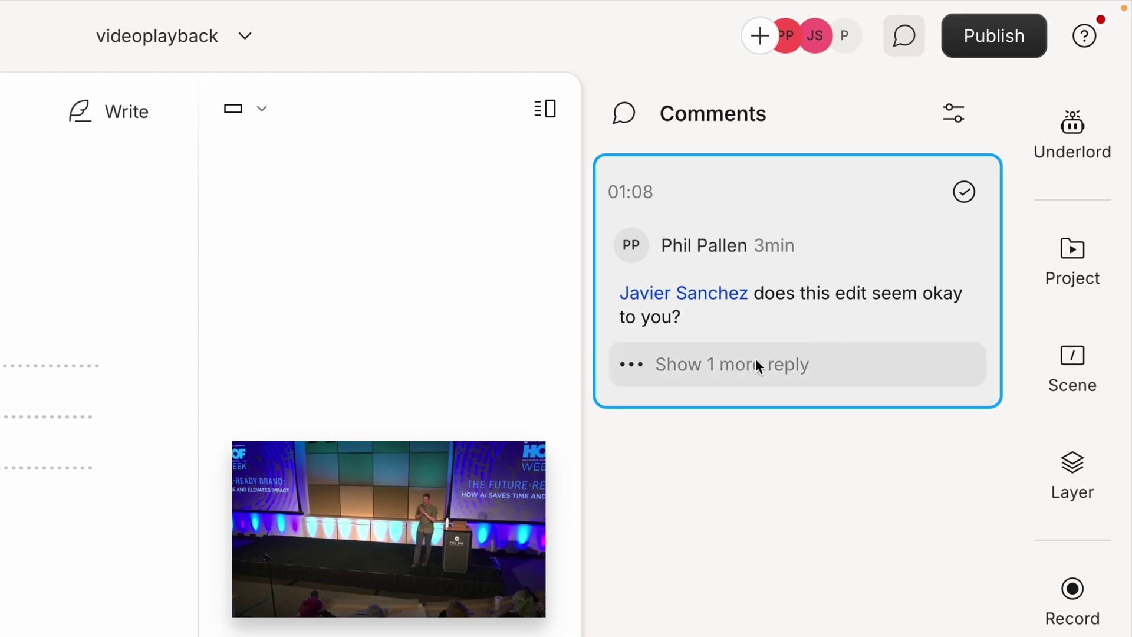
{"action": "left_click", "coordinate": [757, 363]}
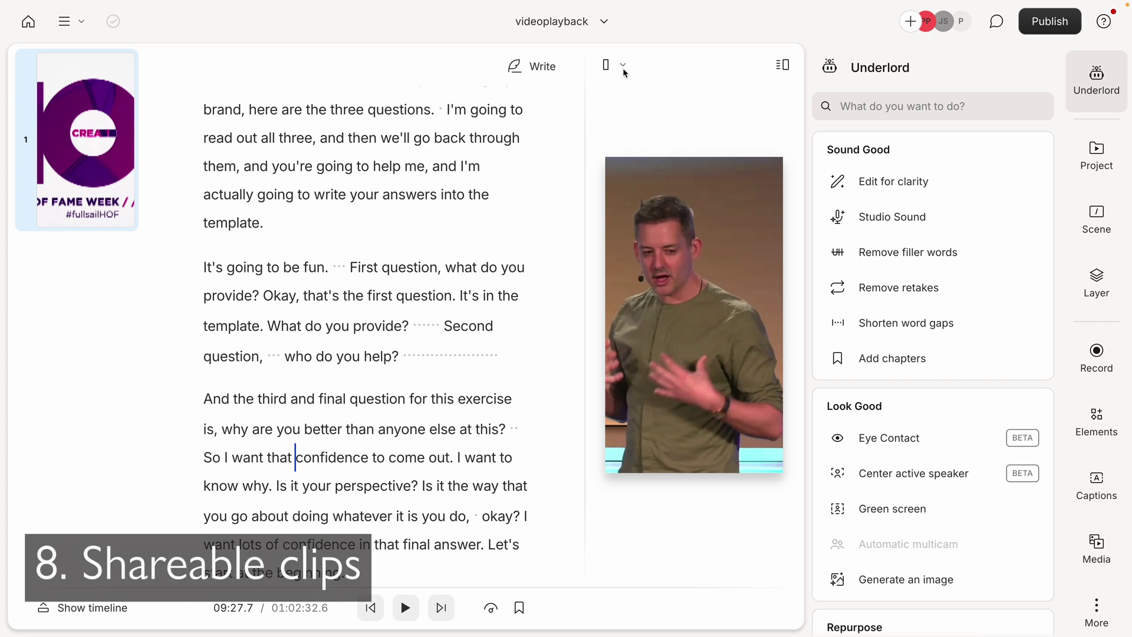
- Switch the composition's aspect ratio to Portrait
{"action": "left_click", "coordinate": [624, 72]}
{"action": "left_click", "coordinate": [645, 166]}
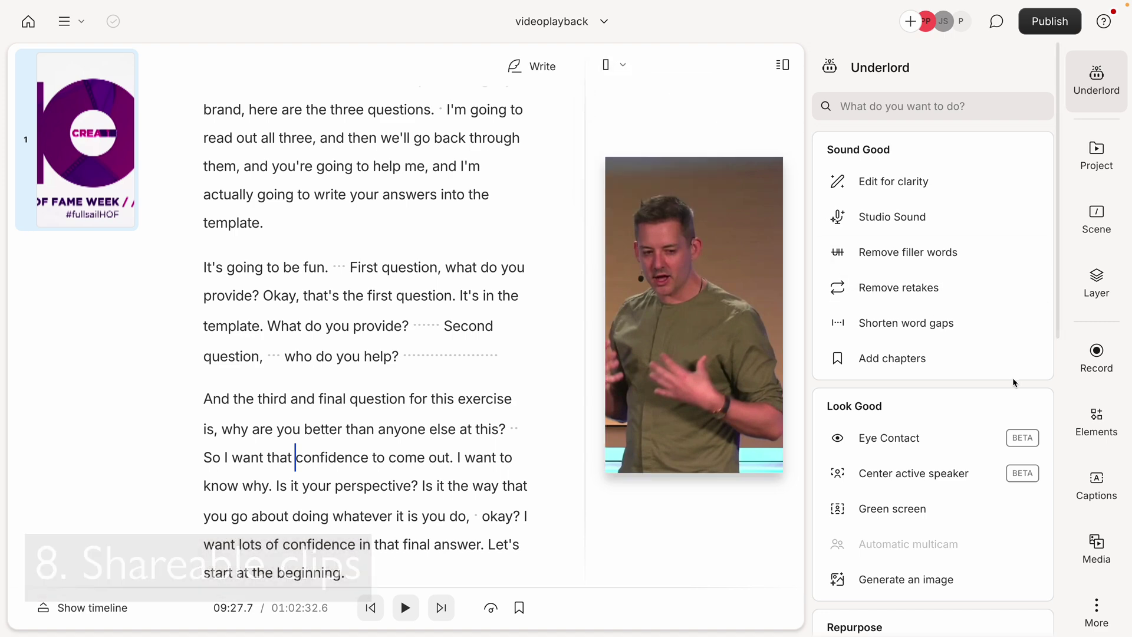
{"action": "scroll", "coordinate": [1011, 382], "scroll_direction": "down", "scroll_amount": 3}
{"action": "scroll", "coordinate": [1010, 383], "scroll_direction": "down", "scroll_amount": 2}
{"action": "scroll", "coordinate": [993, 362], "scroll_direction": "up", "scroll_amount": 1}
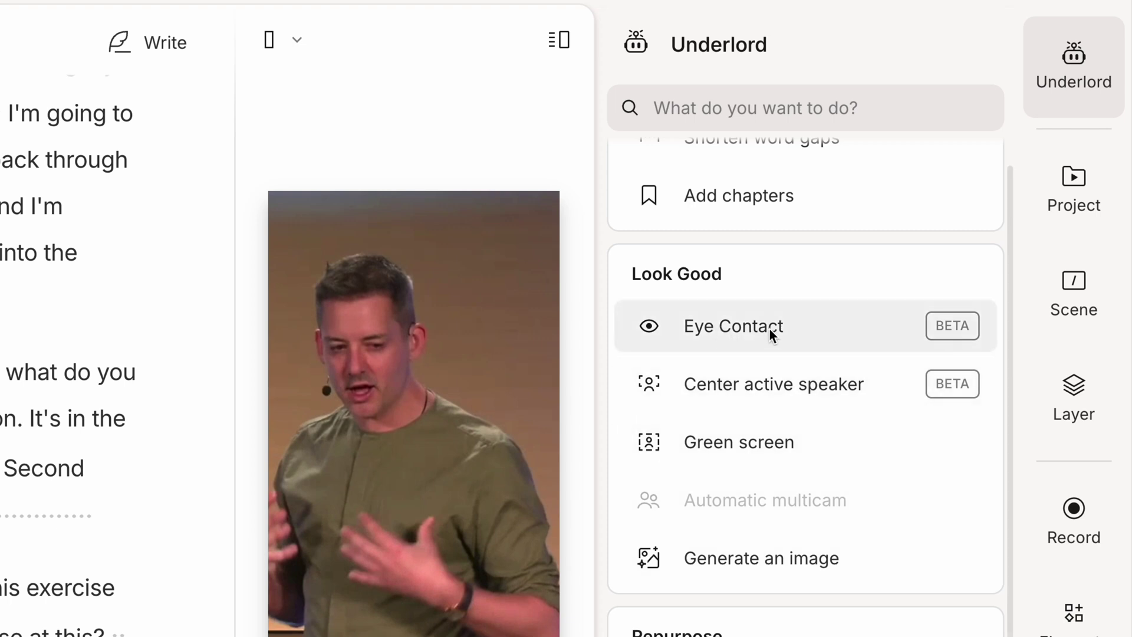
- Generate Underlord AI clips on the topic 'Best ways to use AI for personal branding'
{"action": "mouse_move", "coordinate": [769, 328]}
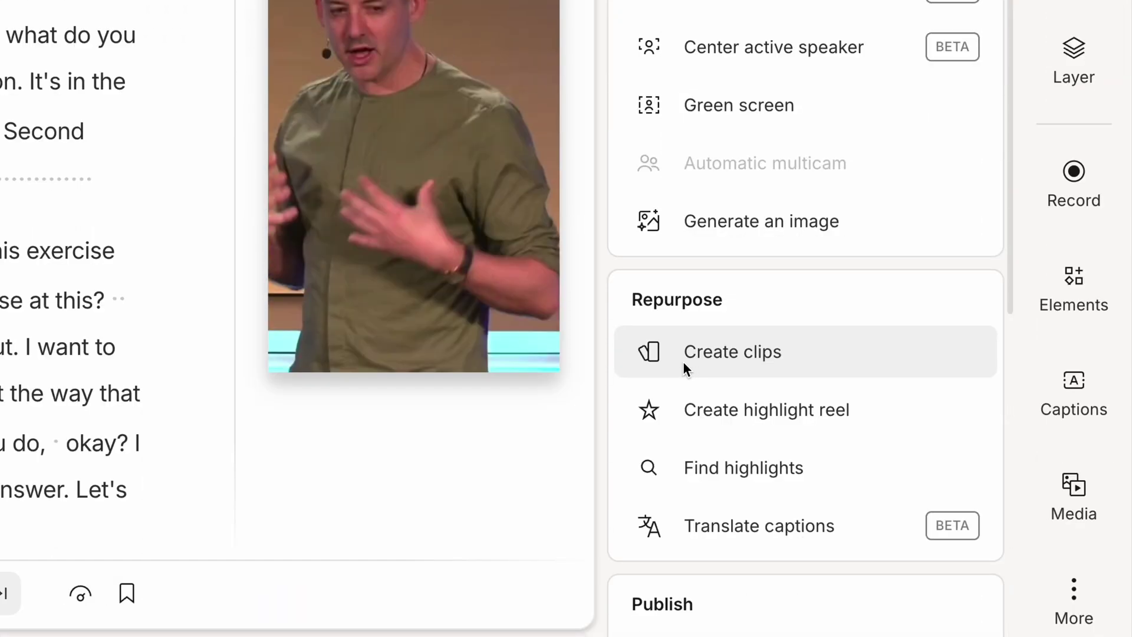
{"action": "left_click", "coordinate": [792, 368]}
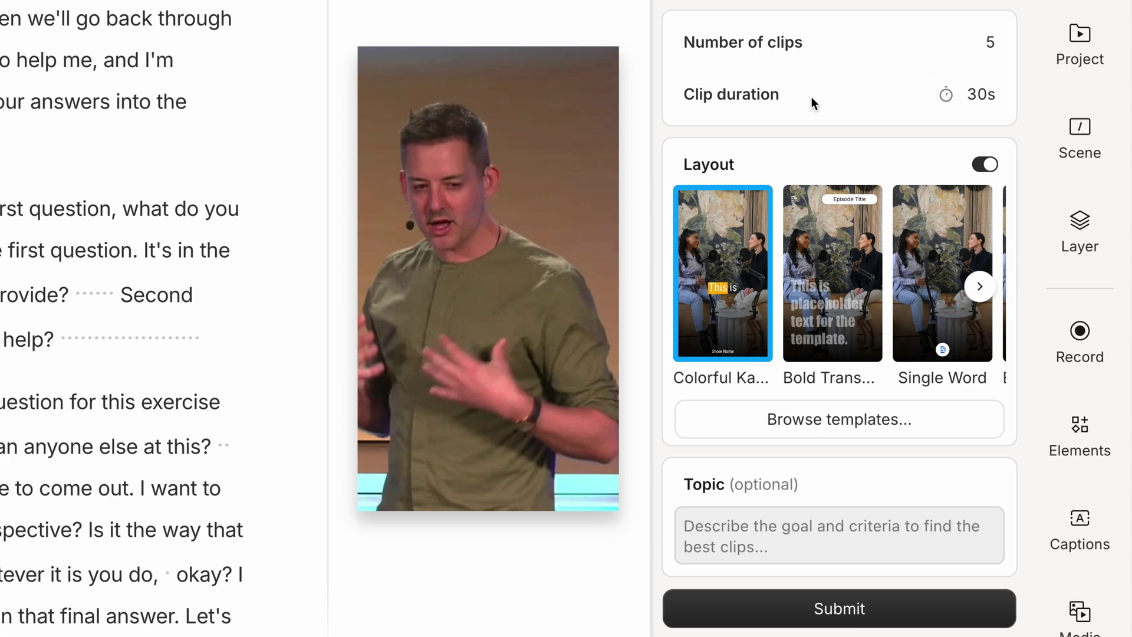
{"action": "scroll", "coordinate": [840, 277], "scroll_direction": "right", "scroll_amount": 5}
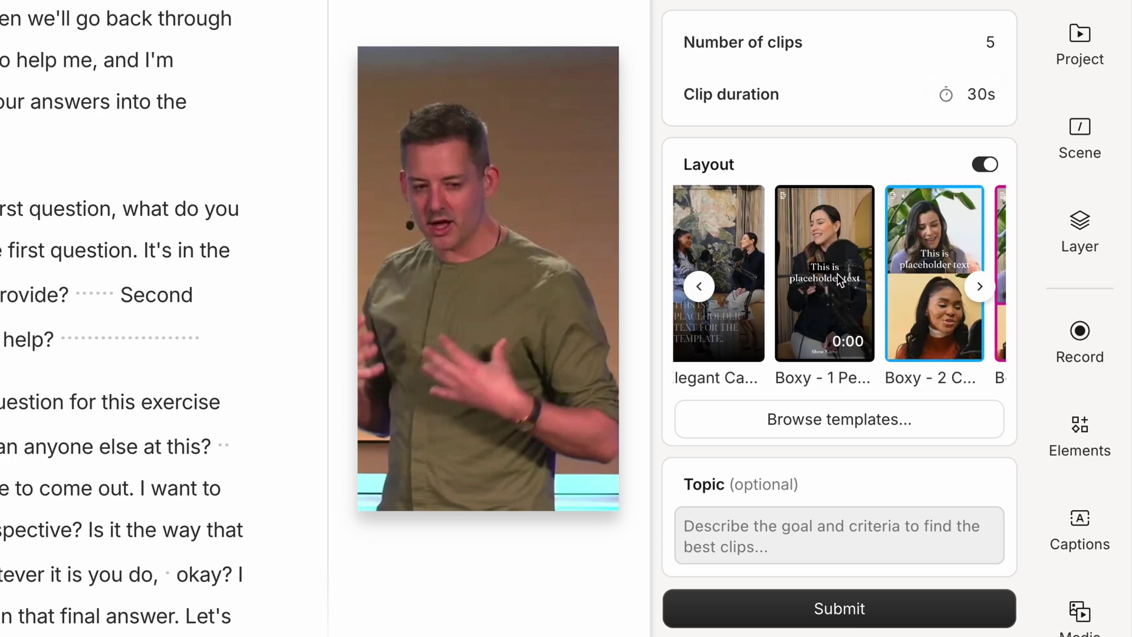
{"action": "scroll", "coordinate": [840, 278], "scroll_direction": "right", "scroll_amount": 5}
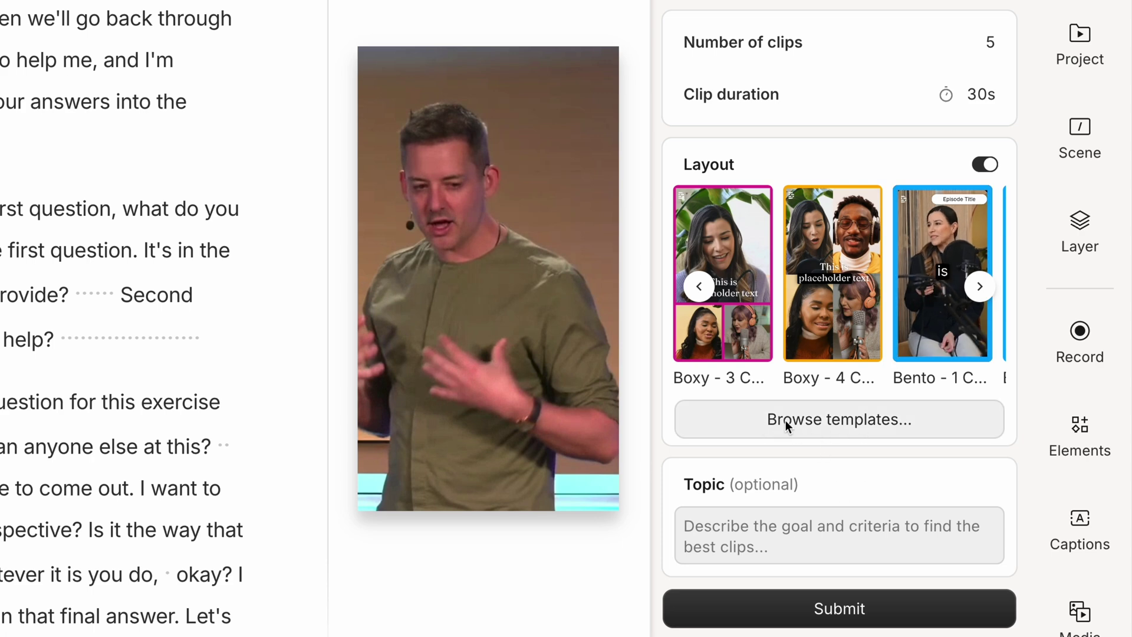
{"action": "left_click", "coordinate": [829, 534]}
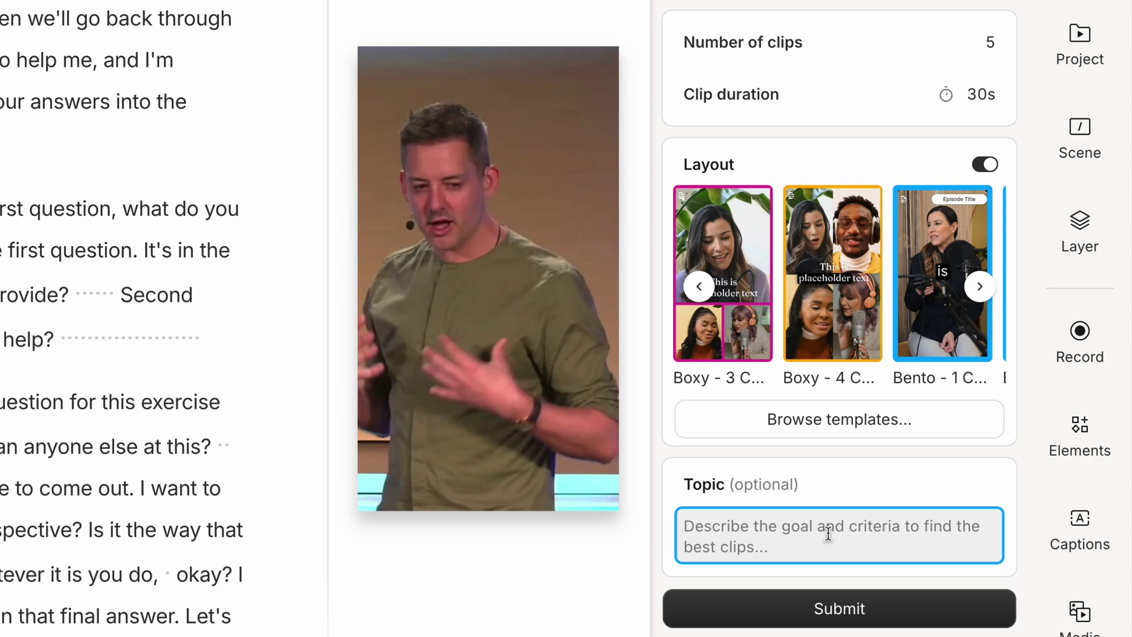
{"action": "type", "text": "Best ways to use AI for personal branding"}
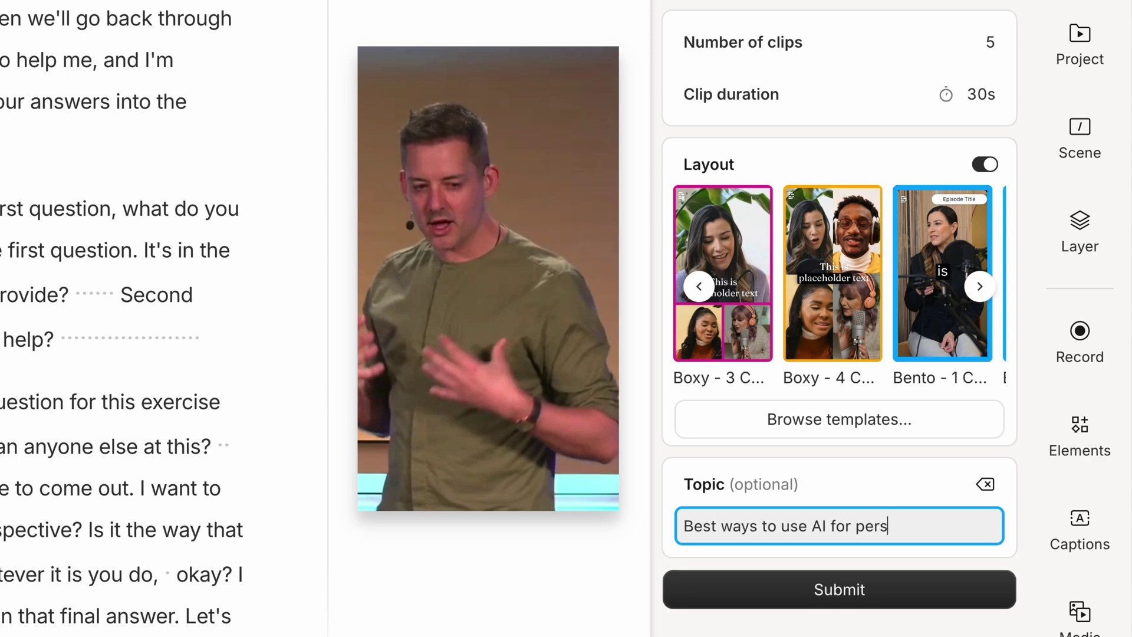
{"action": "left_click", "coordinate": [839, 589]}
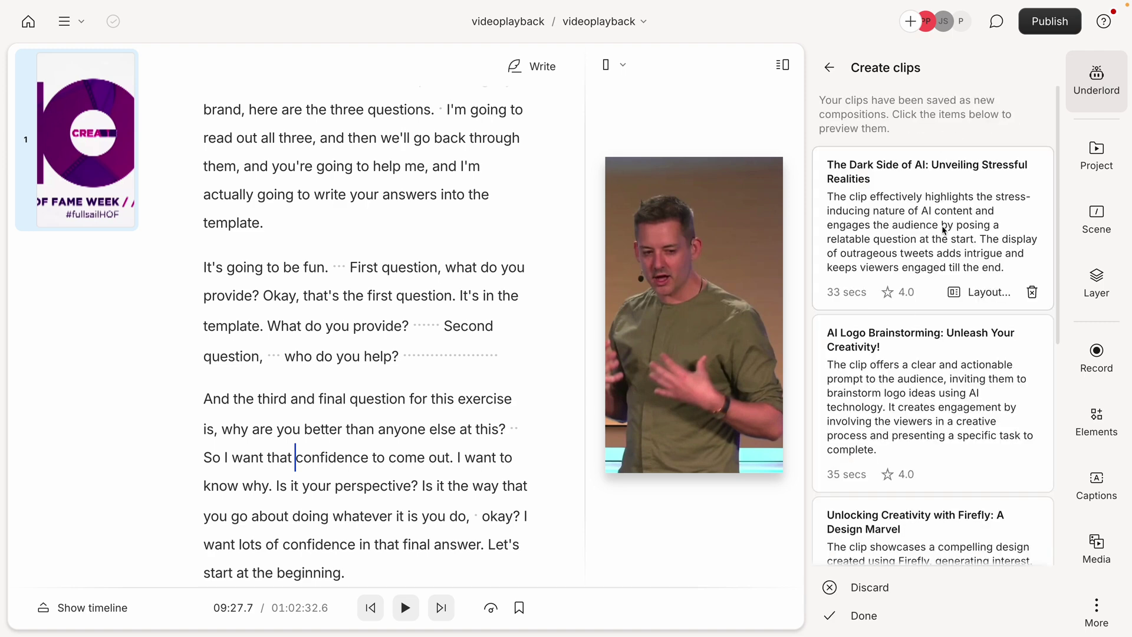
- Preview The Dark Side of AI, Future of Creativity and Firefly clips, playing part of Future of Creativity
{"action": "left_click", "coordinate": [943, 229]}
{"action": "scroll", "coordinate": [976, 389], "scroll_direction": "down", "scroll_amount": 6}
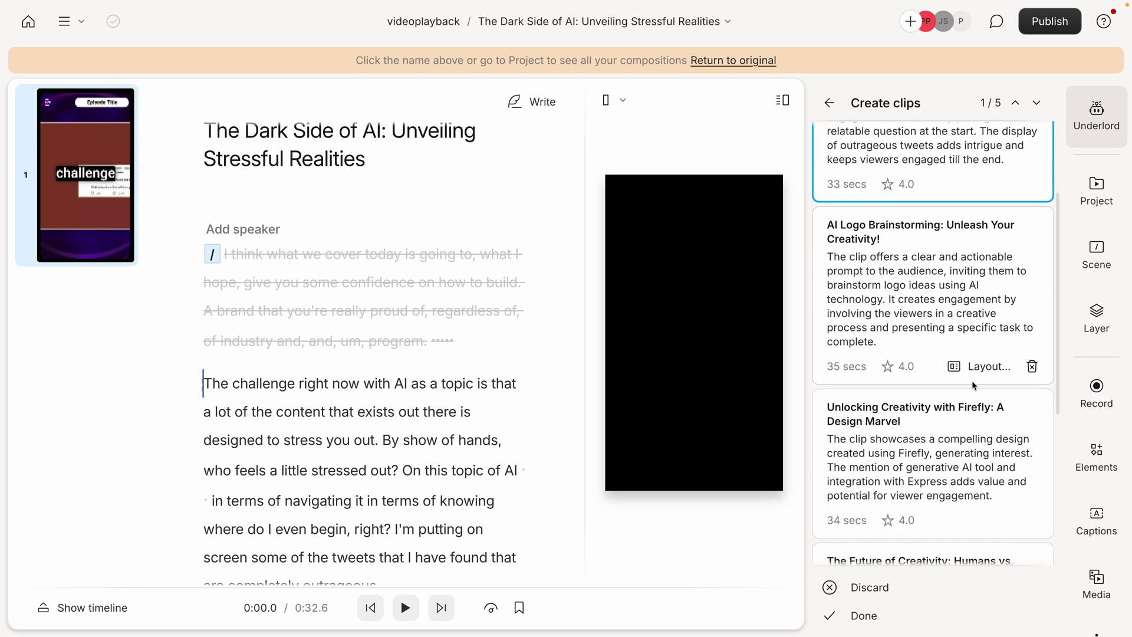
{"action": "left_click", "coordinate": [895, 383]}
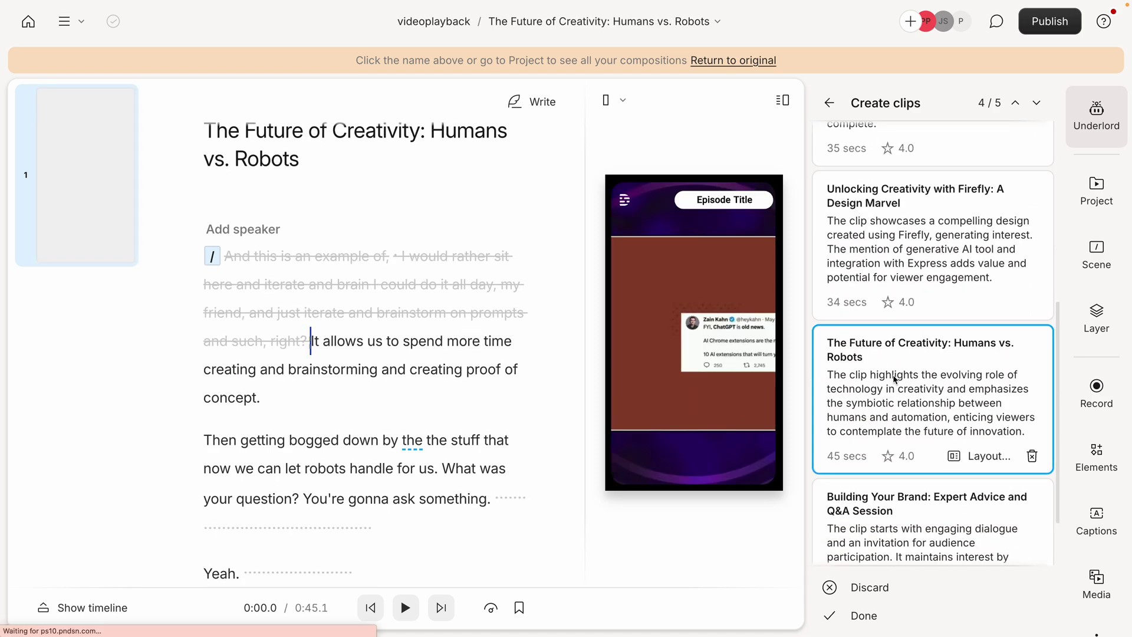
{"action": "left_click", "coordinate": [893, 269]}
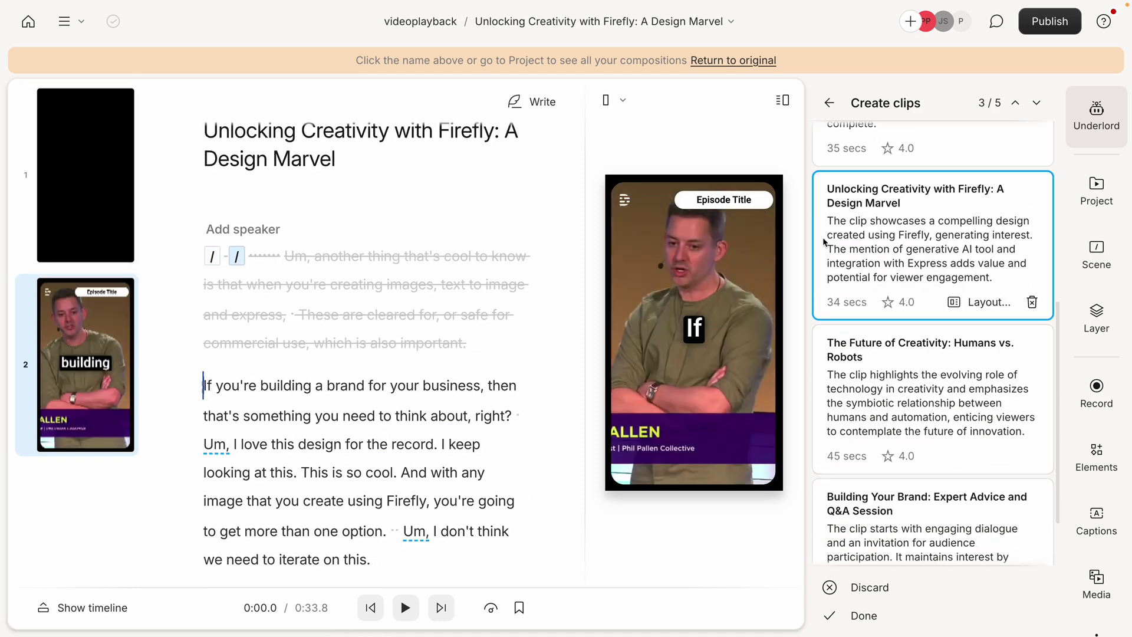
{"action": "scroll", "coordinate": [886, 308], "scroll_direction": "down", "scroll_amount": 1}
{"action": "left_click", "coordinate": [886, 308]}
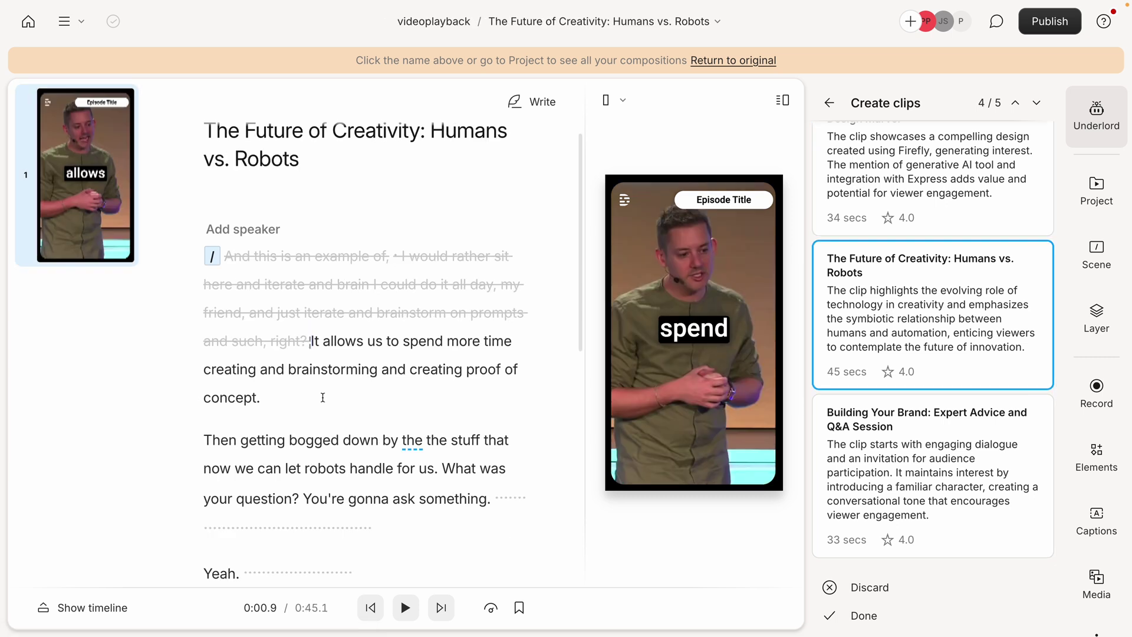
{"action": "key", "text": "space"}
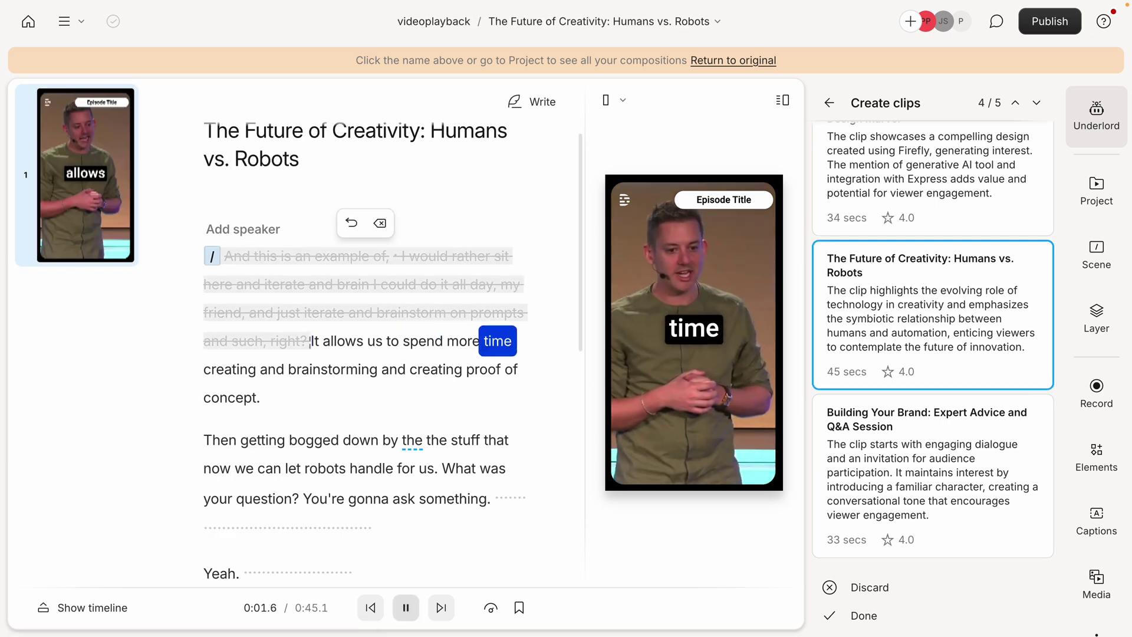
{"action": "left_click", "coordinate": [401, 597]}
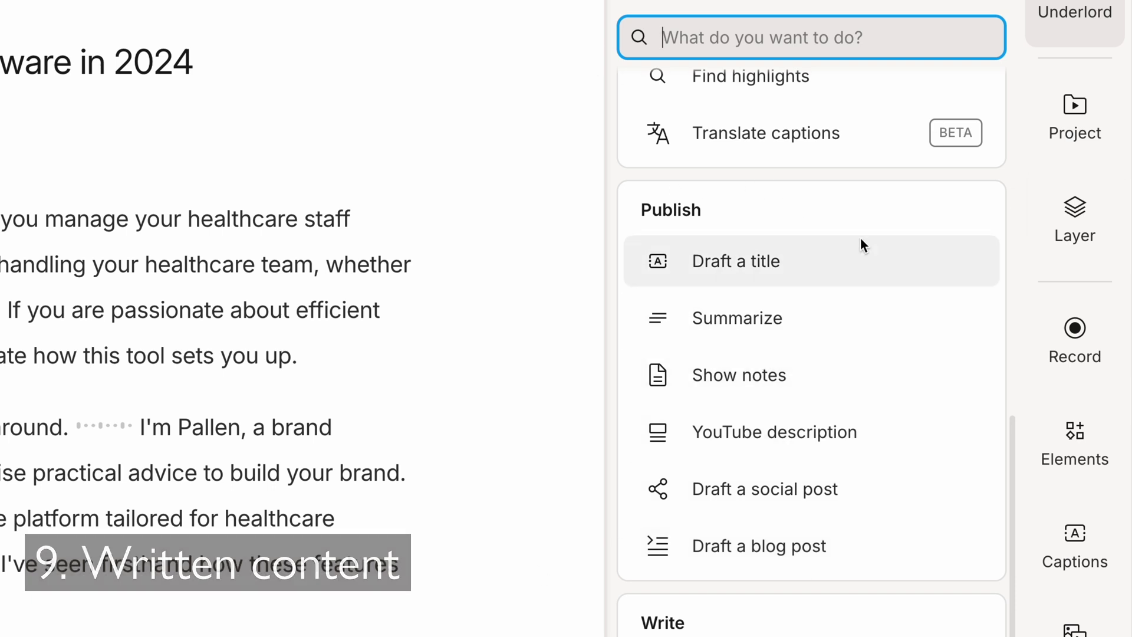
{"action": "mouse_move", "coordinate": [858, 258]}
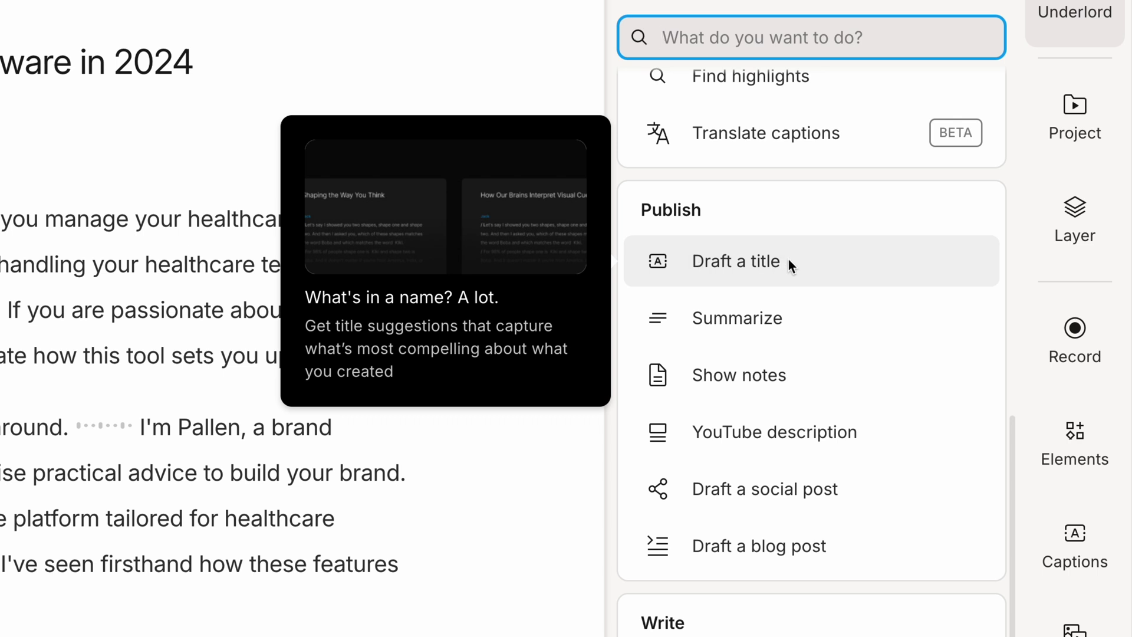
{"action": "mouse_move", "coordinate": [789, 317]}
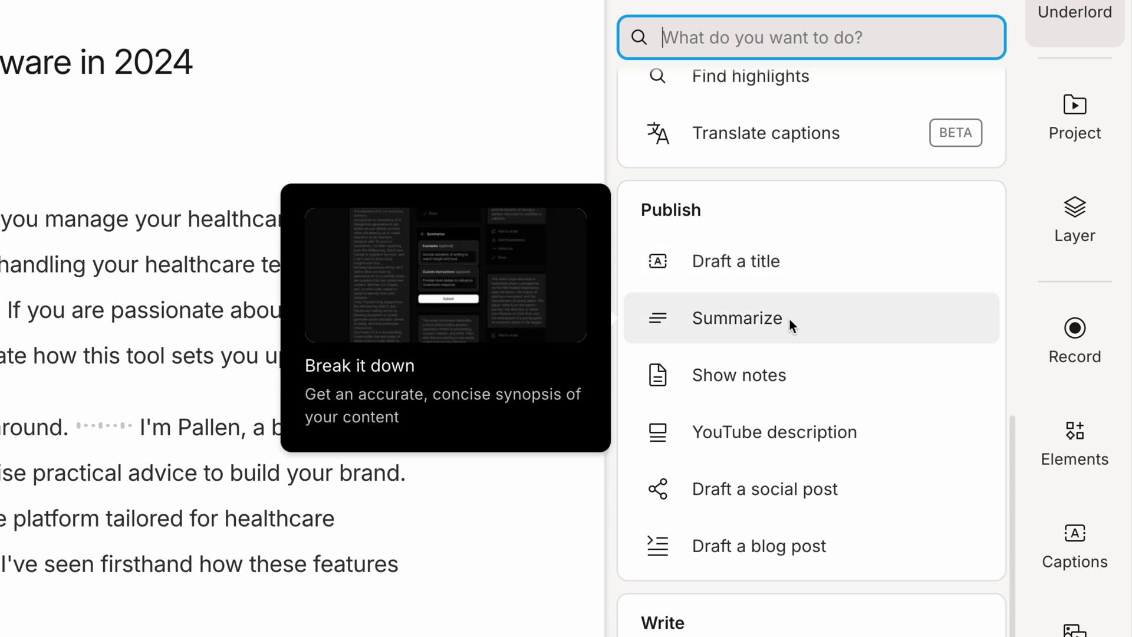
{"action": "mouse_move", "coordinate": [765, 375]}
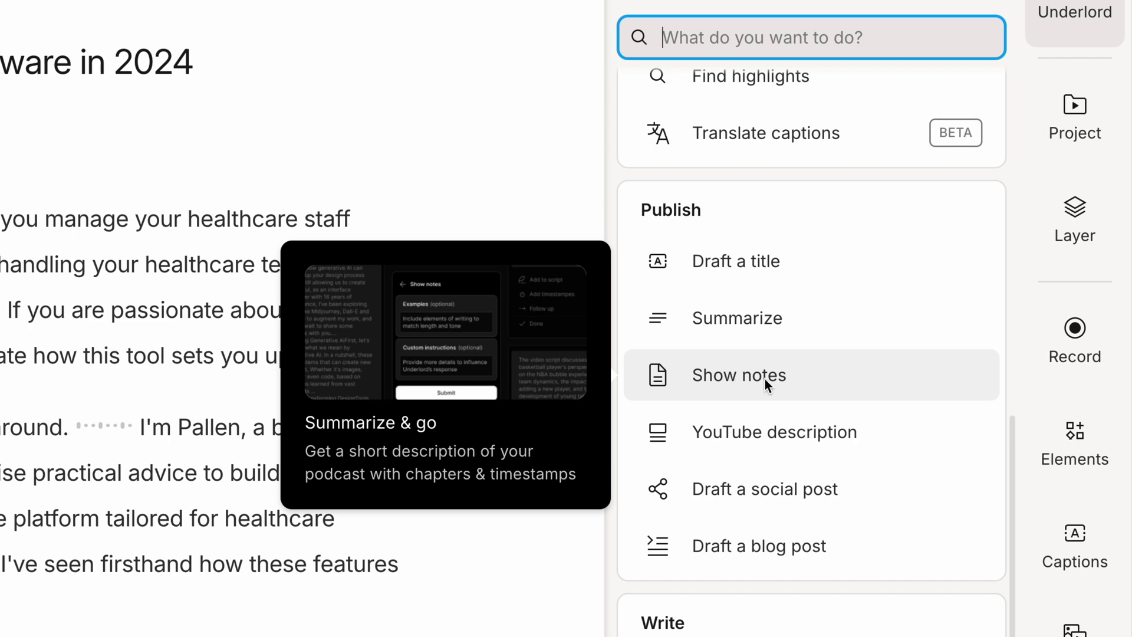
{"action": "mouse_move", "coordinate": [781, 447]}
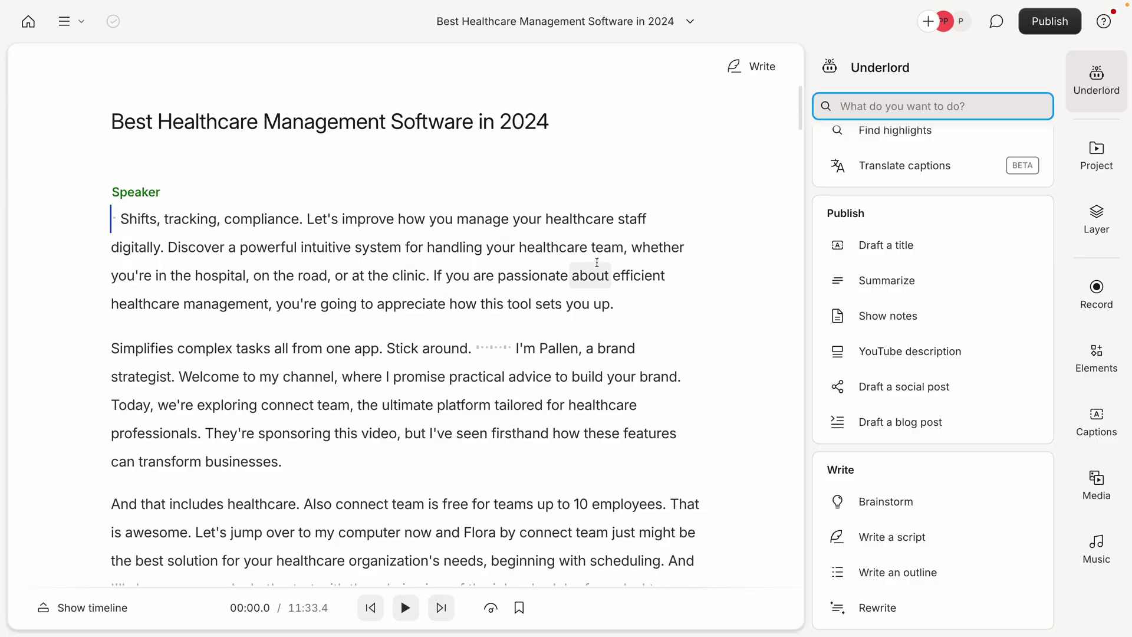
- Generate an Underlord YouTube description for the healthcare video
{"action": "left_click", "coordinate": [897, 351]}
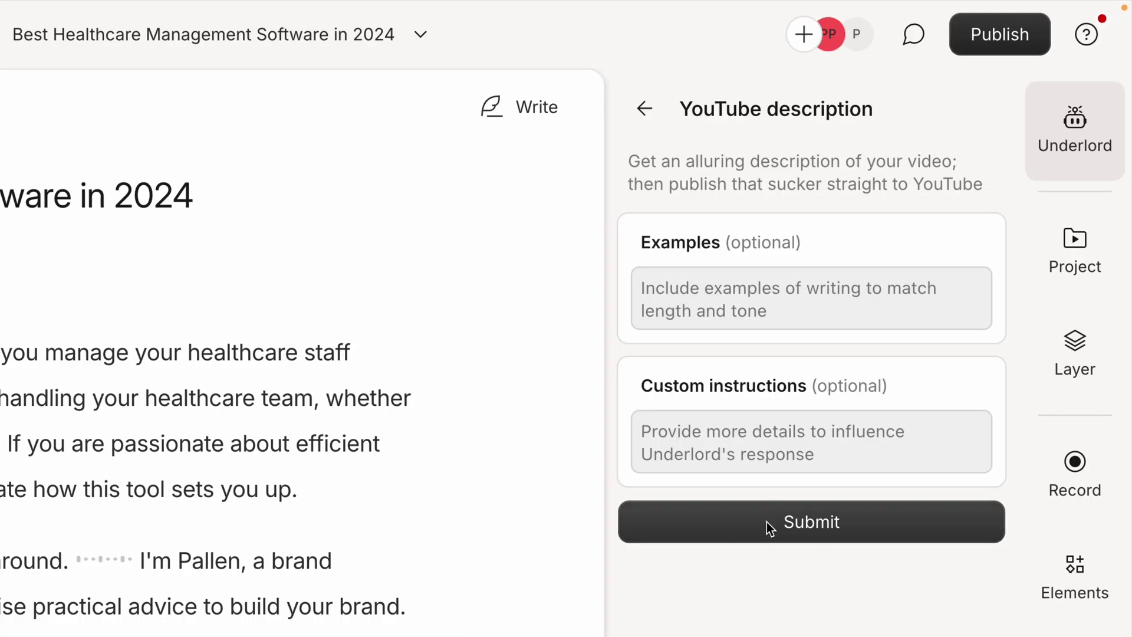
{"action": "left_click", "coordinate": [689, 297]}
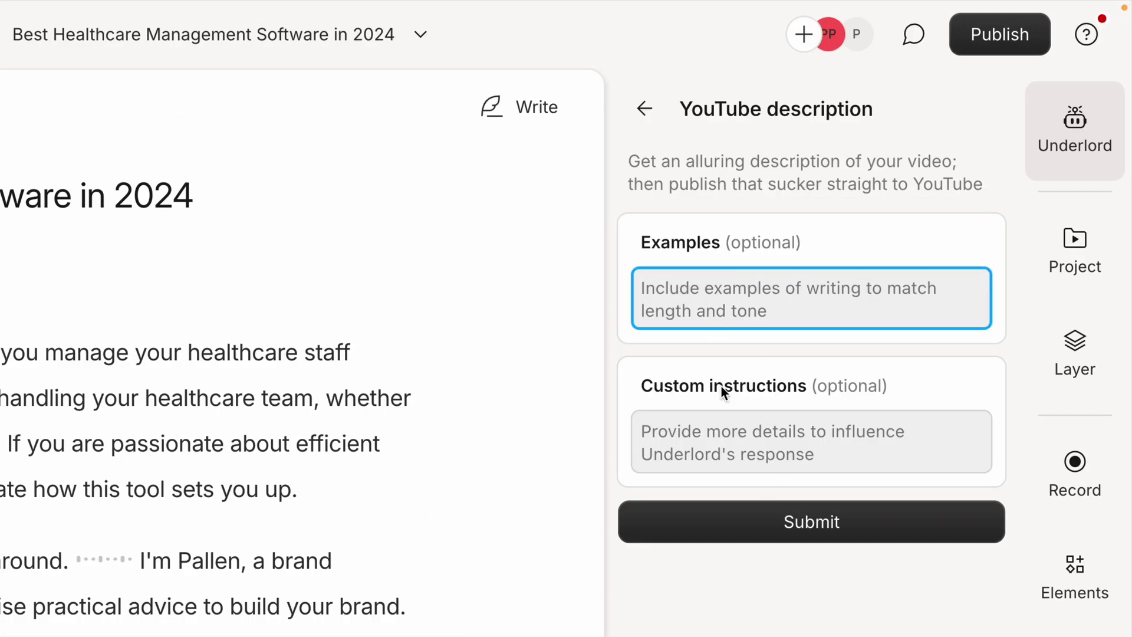
{"action": "left_click", "coordinate": [740, 455]}
{"action": "left_click", "coordinate": [833, 530]}
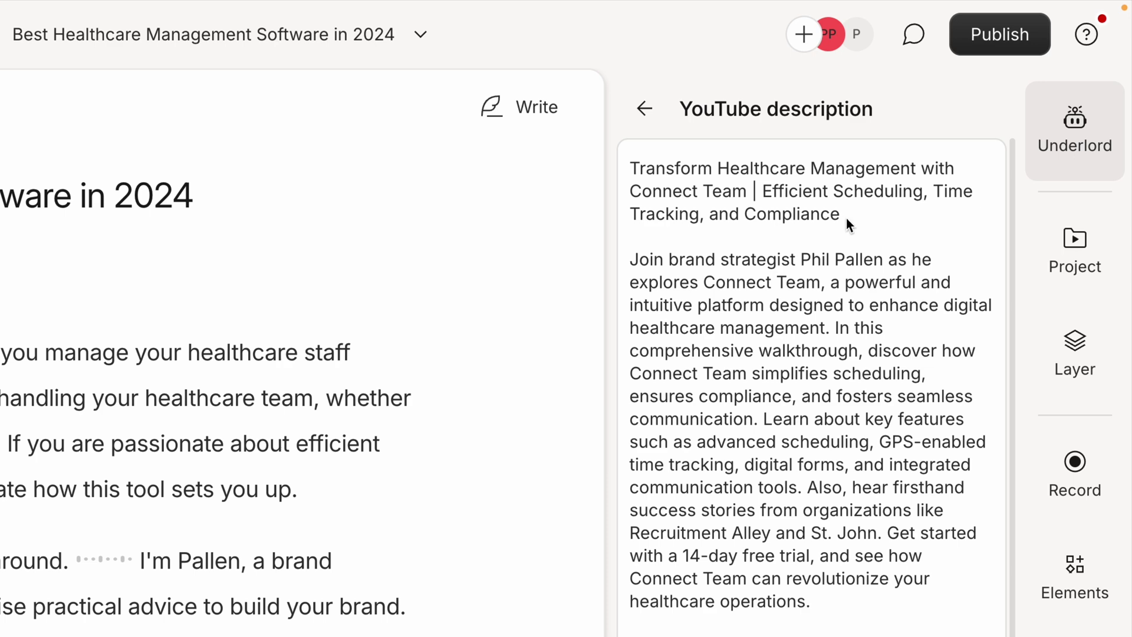
- Review the generated description text and its chapter timestamps before leaving the result
{"action": "left_click_drag", "start_coordinate": [846, 223], "coordinate": [621, 167]}
{"action": "left_click_drag", "start_coordinate": [800, 260], "coordinate": [862, 272]}
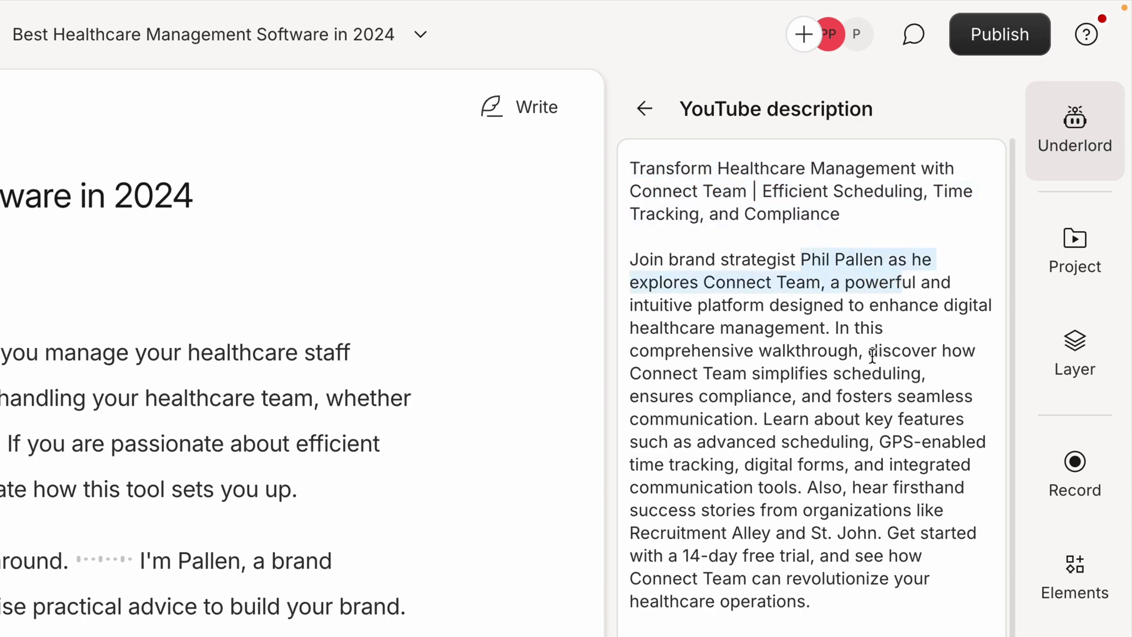
{"action": "scroll", "coordinate": [864, 398], "scroll_direction": "down", "scroll_amount": 3}
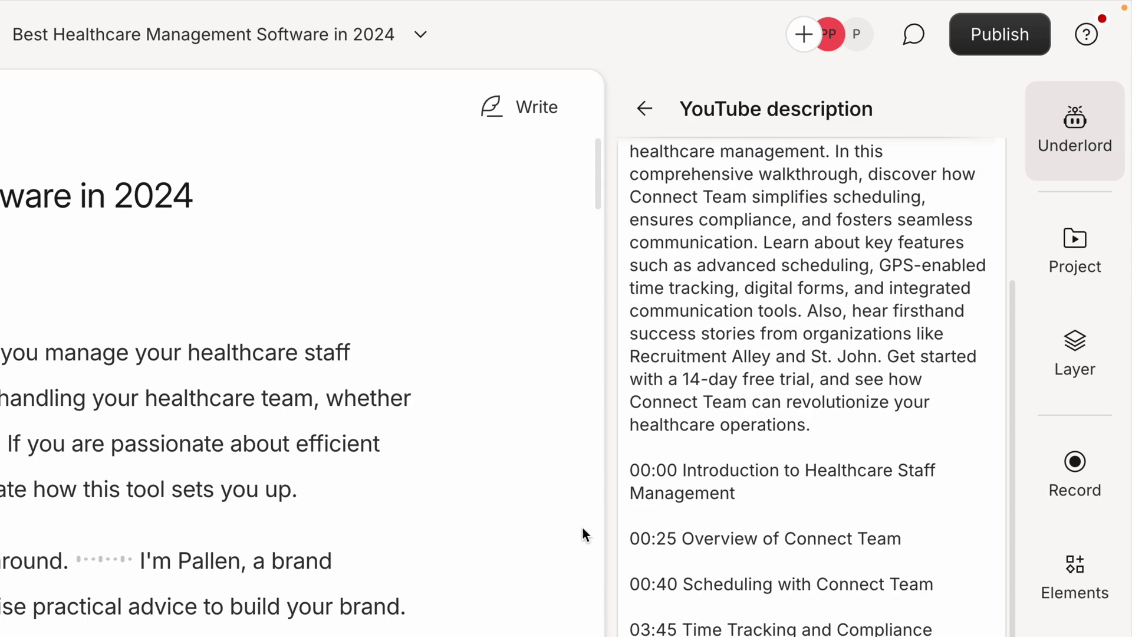
{"action": "scroll", "coordinate": [808, 295], "scroll_direction": "up", "scroll_amount": 3}
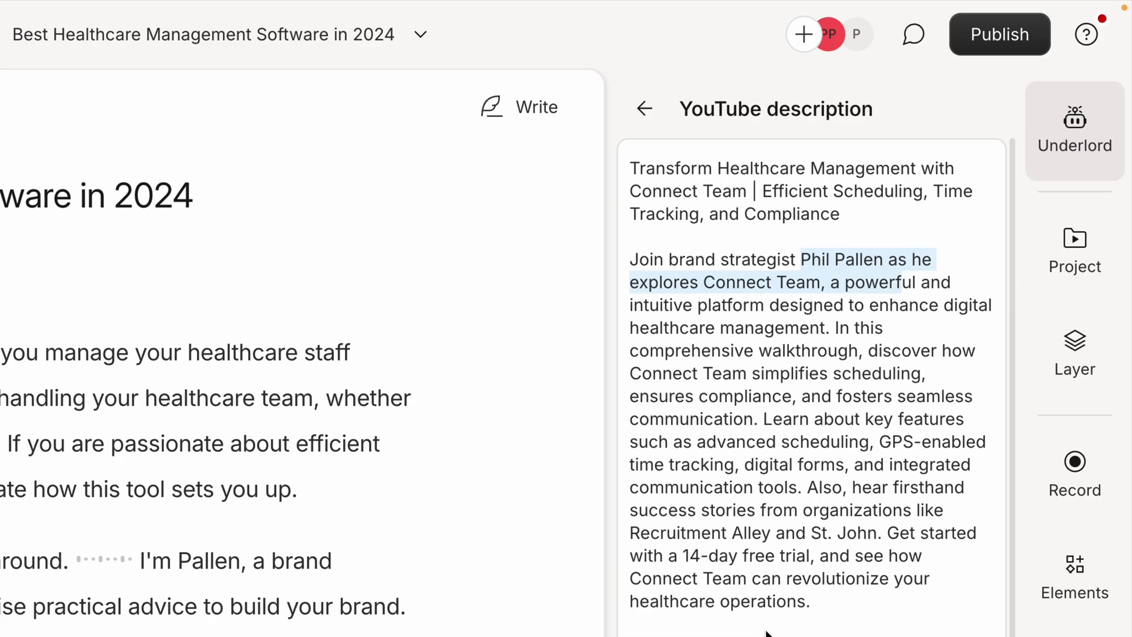
{"action": "left_click", "coordinate": [645, 109]}
- Draft an Underlord blog post titled 'Revolutionize Your Healthcare Management with Connect Team' and scroll through it
{"action": "left_click", "coordinate": [645, 108]}
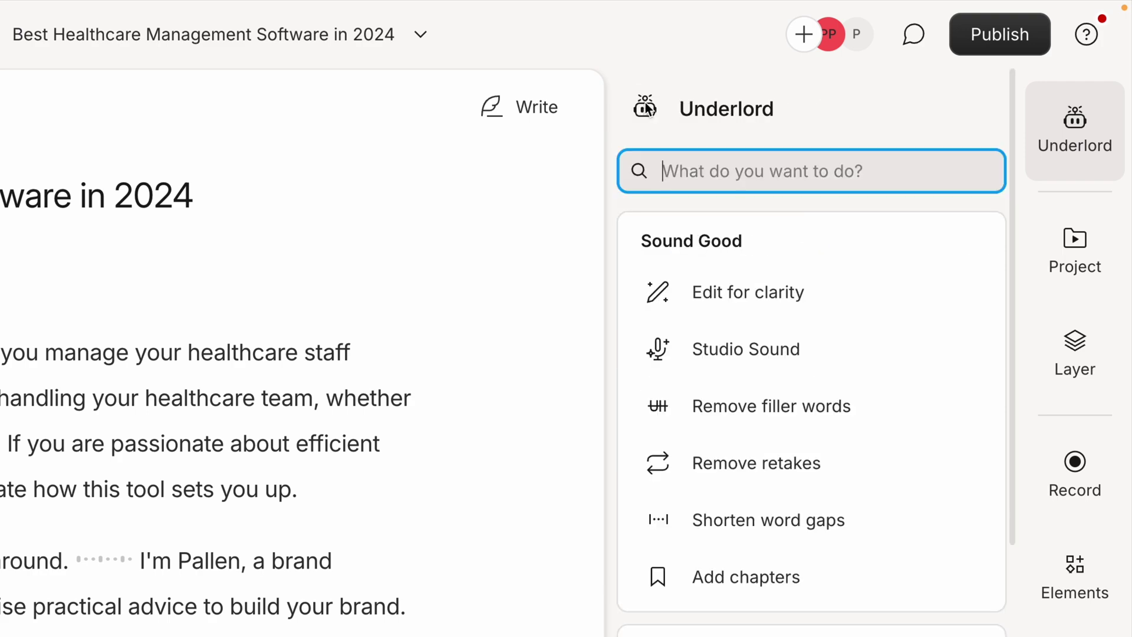
{"action": "scroll", "coordinate": [855, 318], "scroll_direction": "down", "scroll_amount": 10}
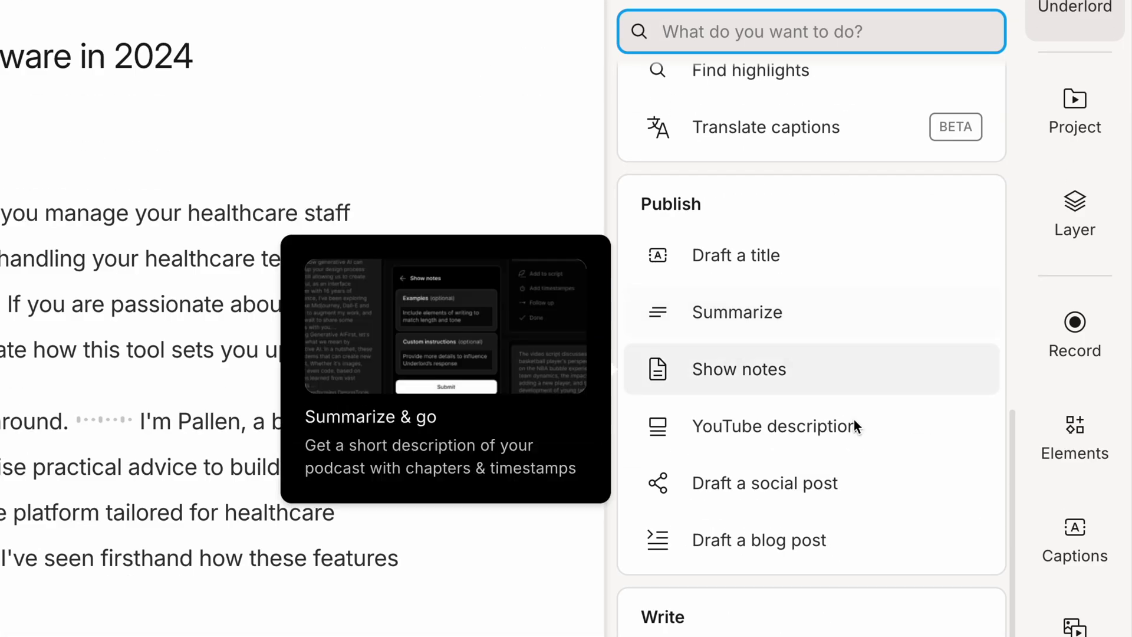
{"action": "left_click", "coordinate": [783, 549]}
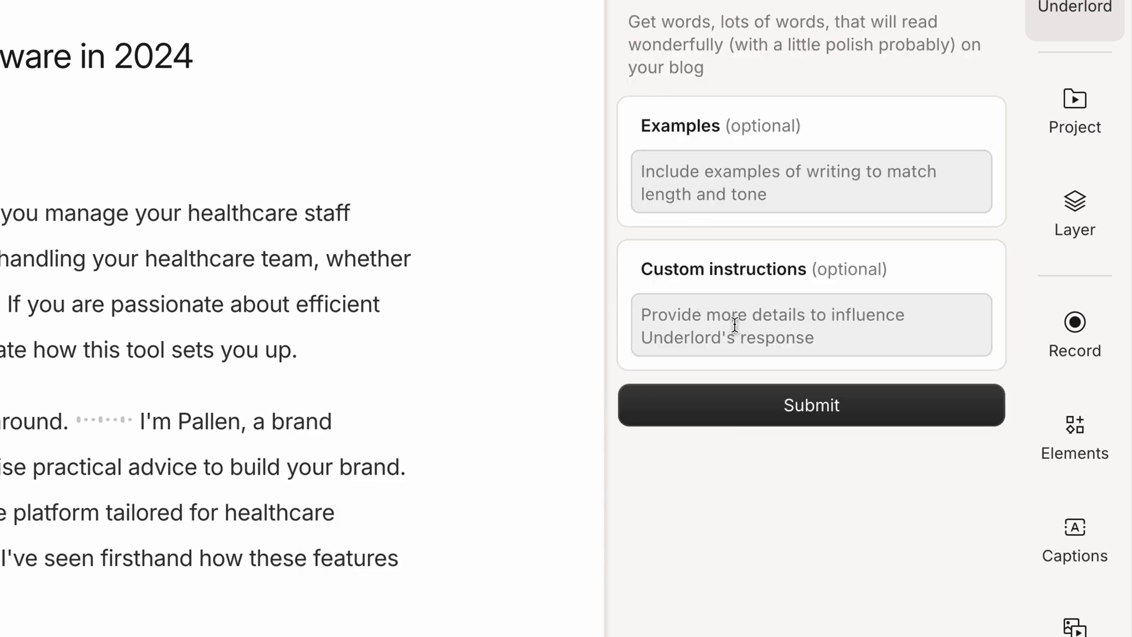
{"action": "left_click", "coordinate": [784, 405]}
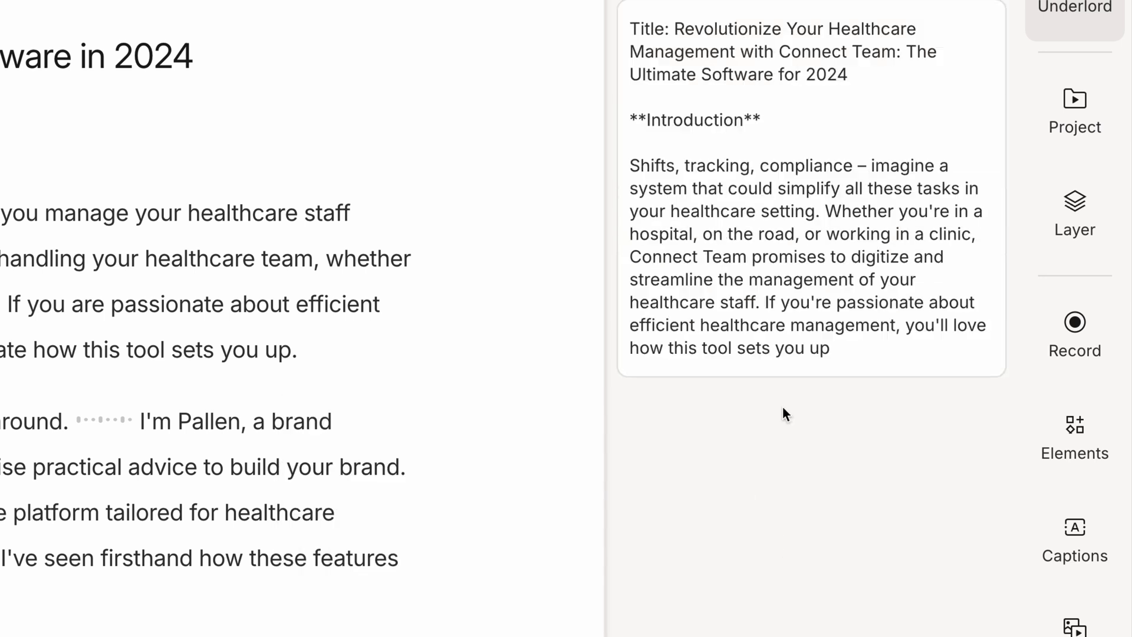
{"action": "scroll", "coordinate": [796, 365], "scroll_direction": "down", "scroll_amount": 3}
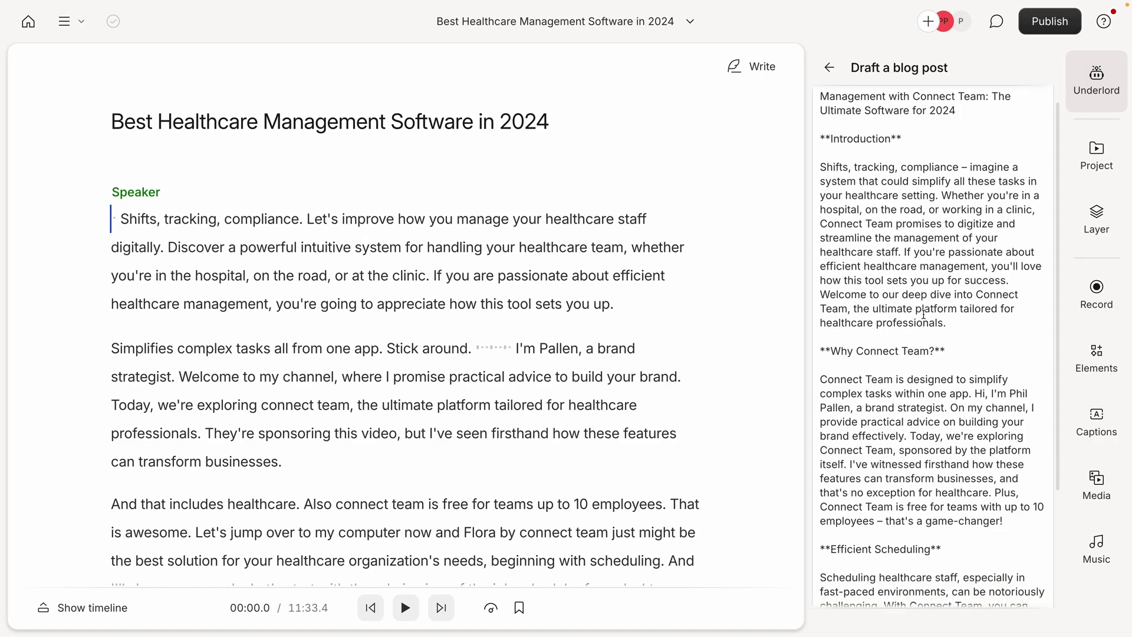
{"action": "scroll", "coordinate": [924, 270], "scroll_direction": "up", "scroll_amount": 3}
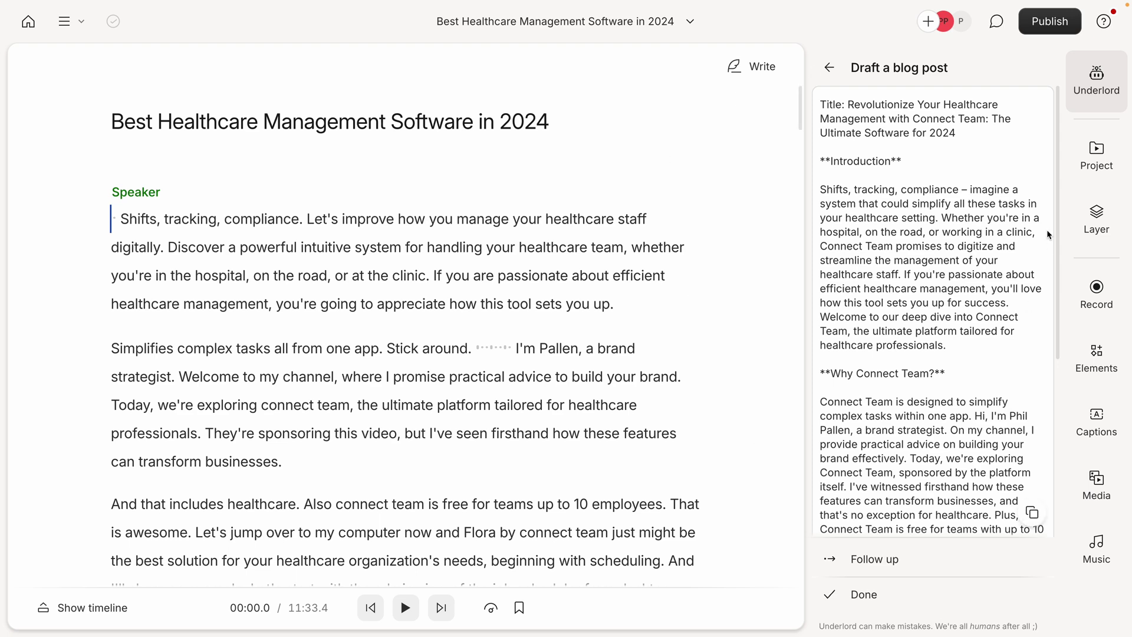
- Leave the blog post and return to the Underlord action list
{"action": "left_click", "coordinate": [830, 67]}
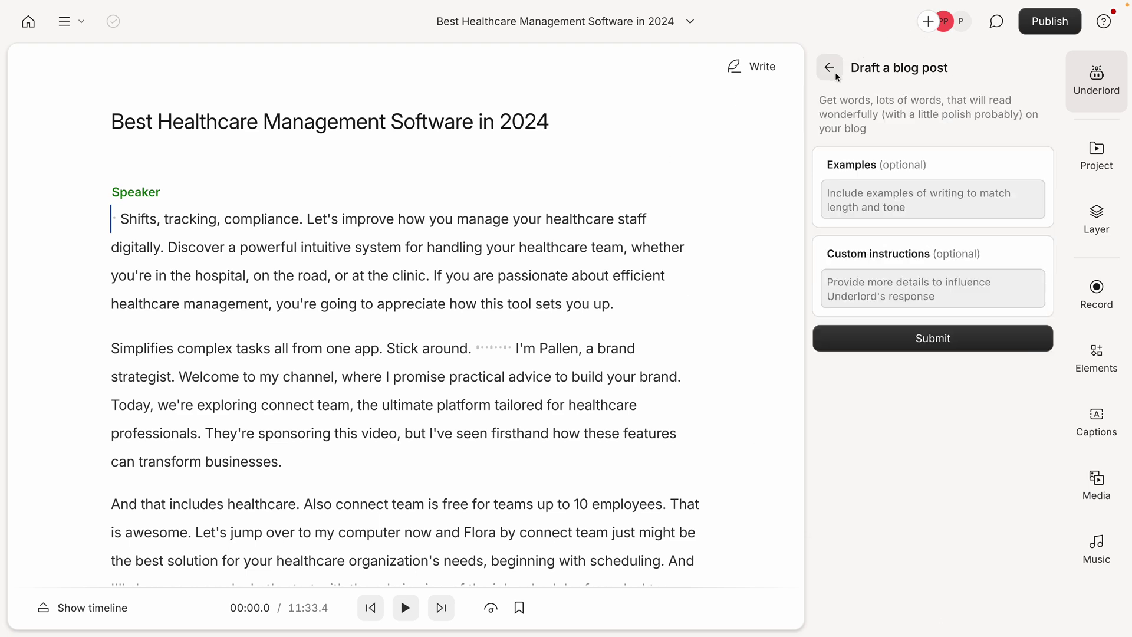
{"action": "left_click", "coordinate": [829, 68]}
{"action": "scroll", "coordinate": [878, 259], "scroll_direction": "down", "scroll_amount": 10}
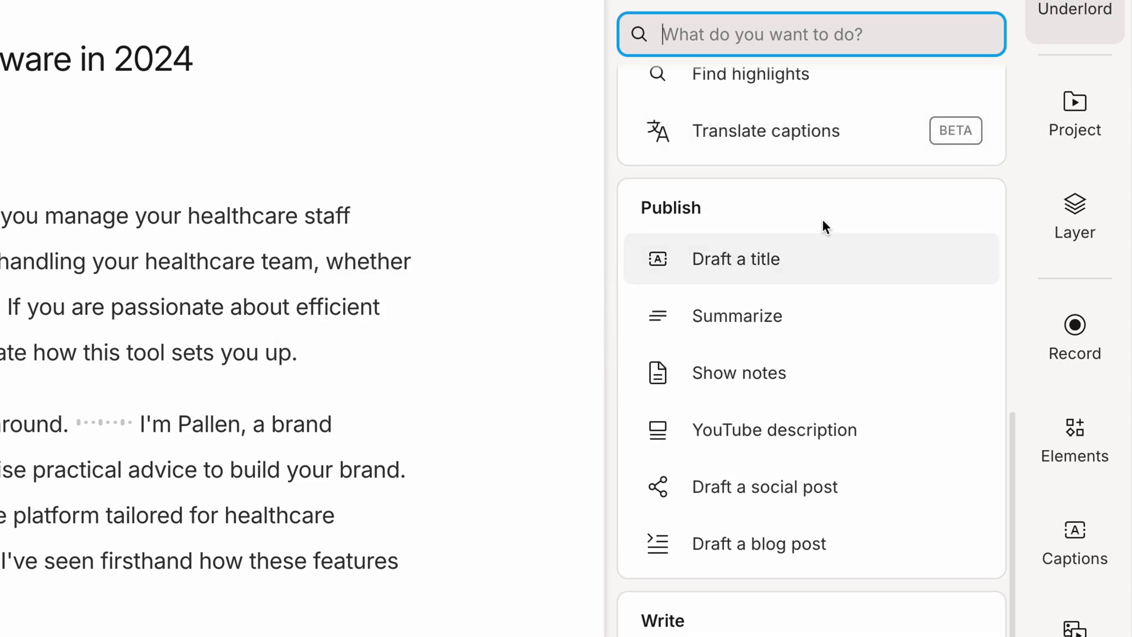
{"action": "scroll", "coordinate": [822, 220], "scroll_direction": "up", "scroll_amount": 4}
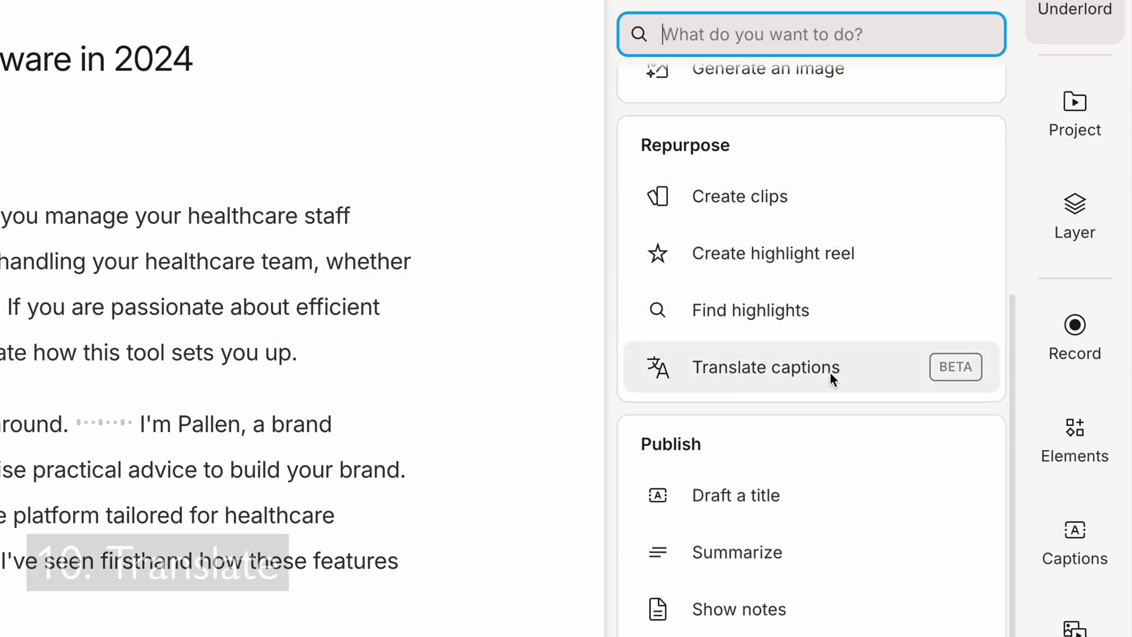
- Set Translate captions to German as the target language and start the translation
{"action": "mouse_move", "coordinate": [831, 378]}
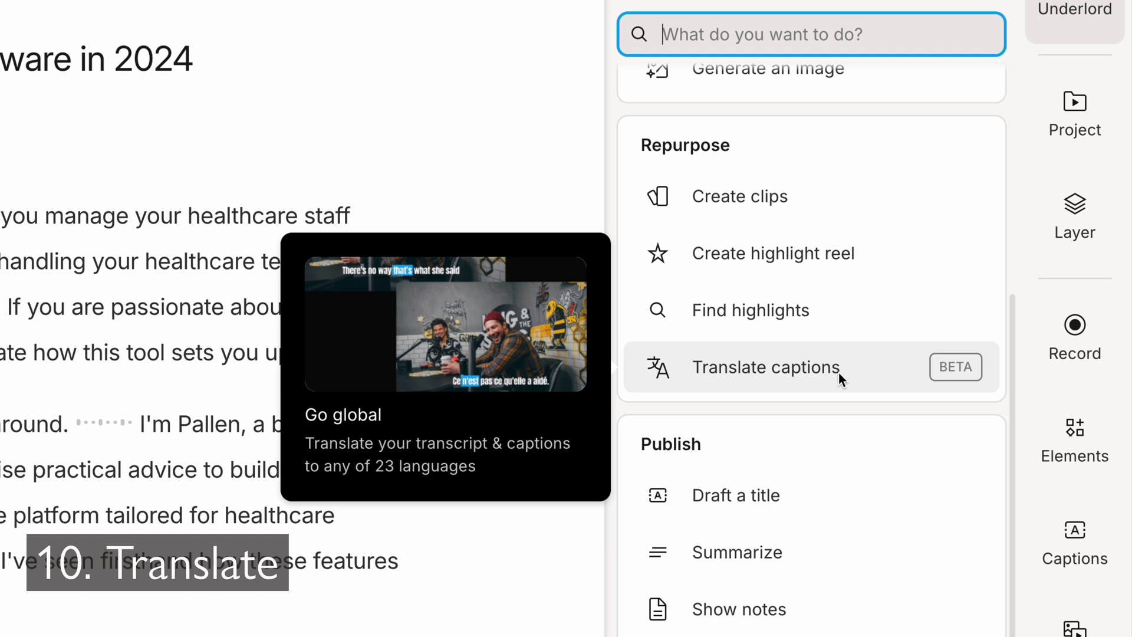
{"action": "left_click", "coordinate": [839, 373]}
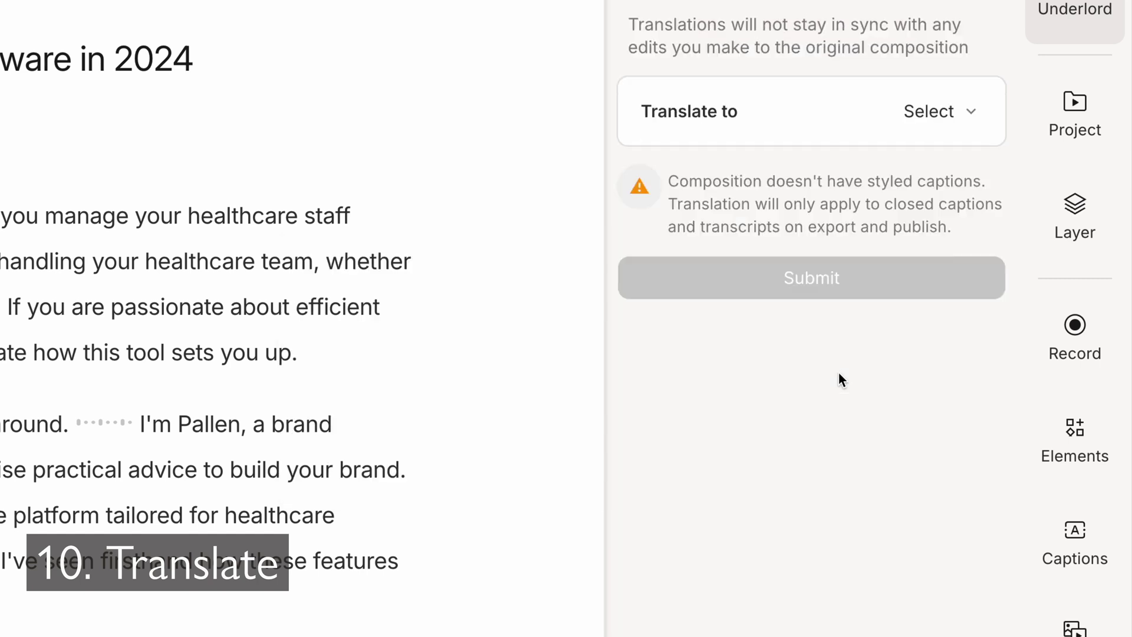
{"action": "left_click", "coordinate": [937, 112]}
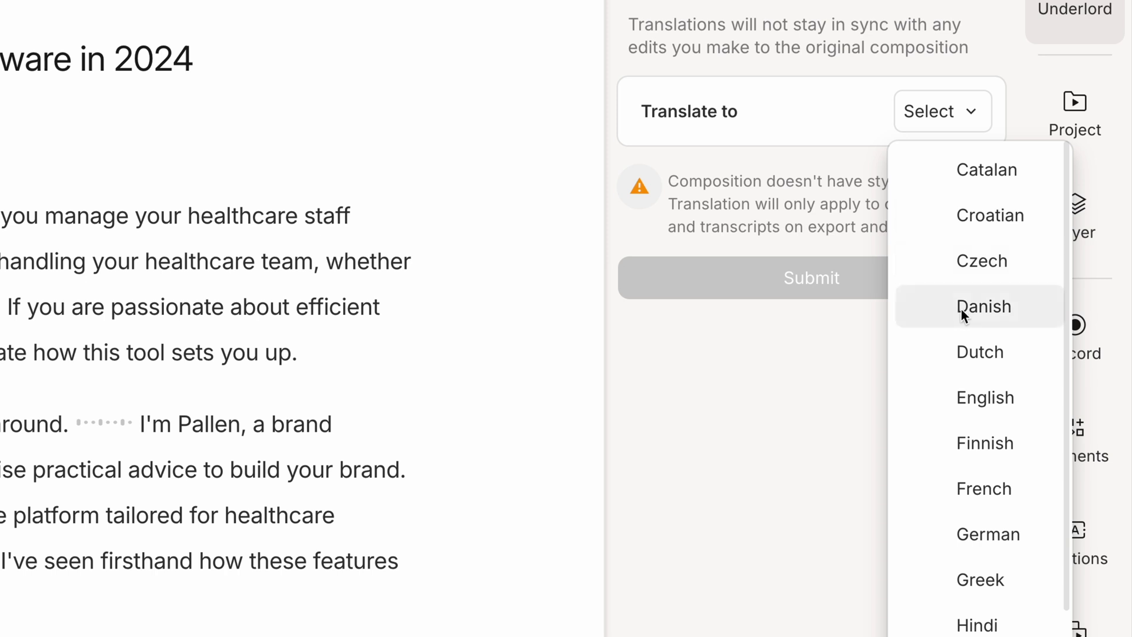
{"action": "scroll", "coordinate": [967, 313], "scroll_direction": "down", "scroll_amount": 5}
{"action": "scroll", "coordinate": [984, 322], "scroll_direction": "up", "scroll_amount": 3}
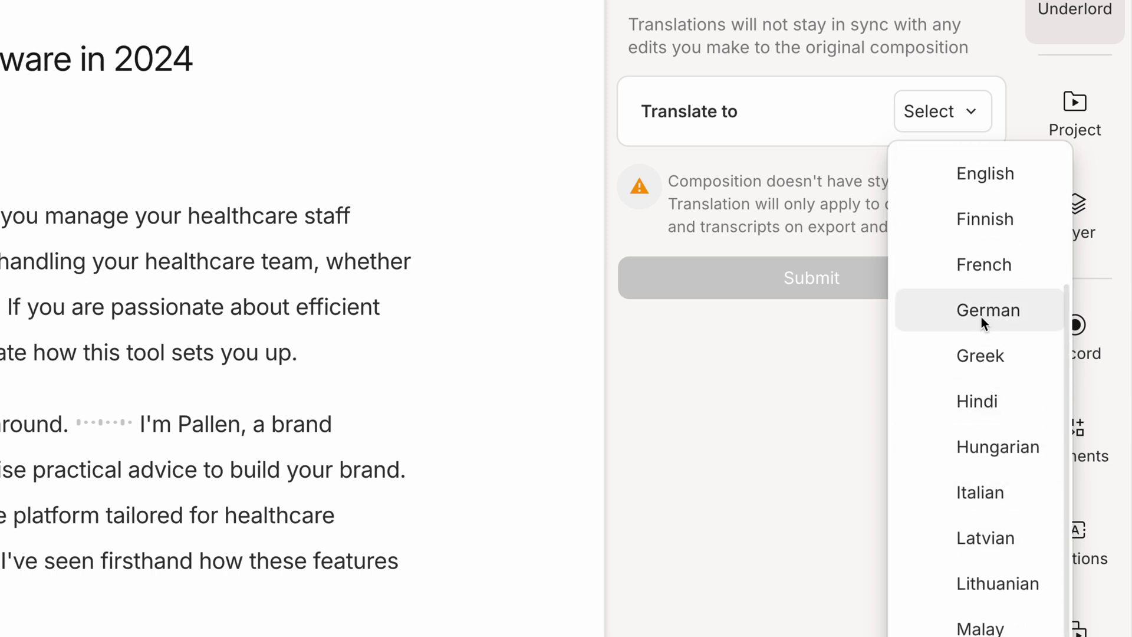
{"action": "left_click", "coordinate": [981, 318]}
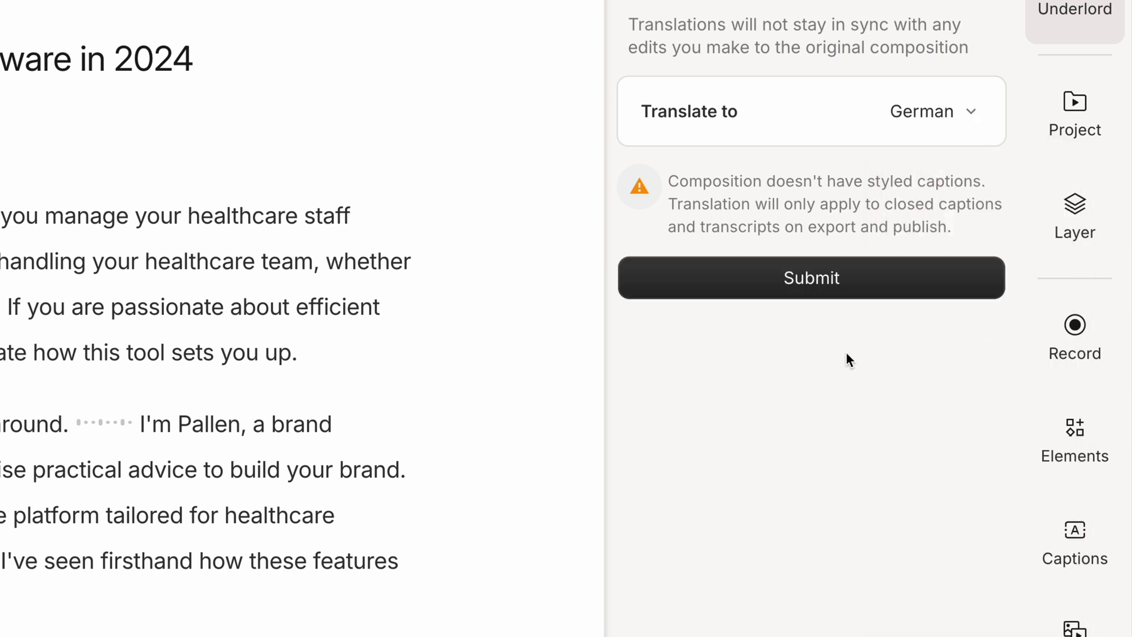
{"action": "left_click", "coordinate": [808, 282]}
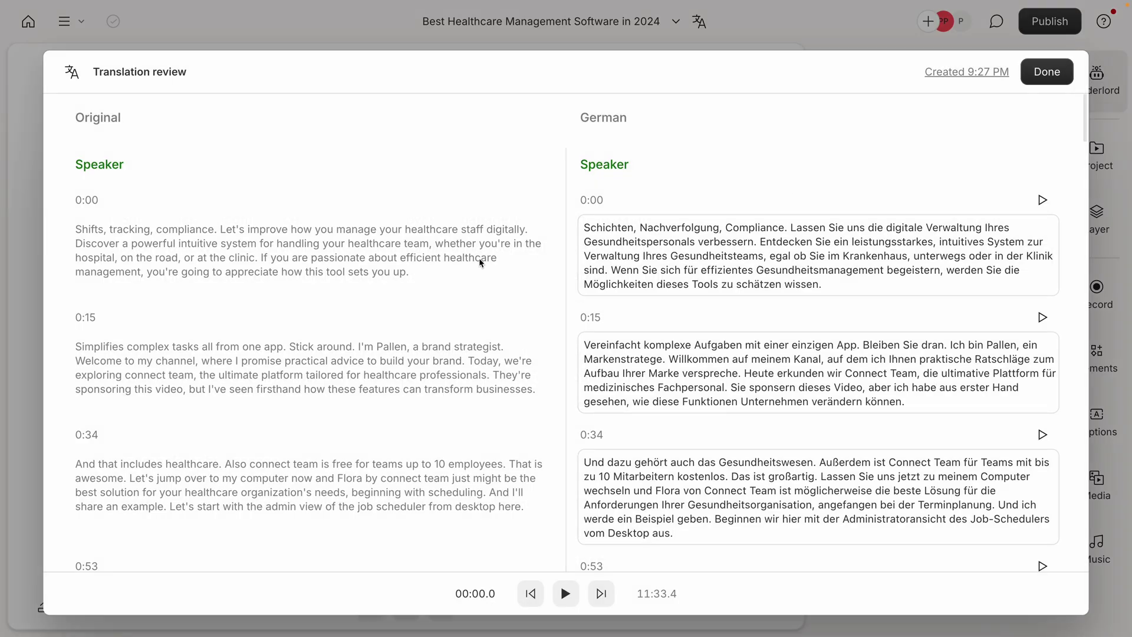
- Compare the German translation with the original, checking the text at 03:14, then close the review
{"action": "scroll", "coordinate": [802, 317], "scroll_direction": "down", "scroll_amount": 5}
{"action": "scroll", "coordinate": [795, 319], "scroll_direction": "down", "scroll_amount": 3}
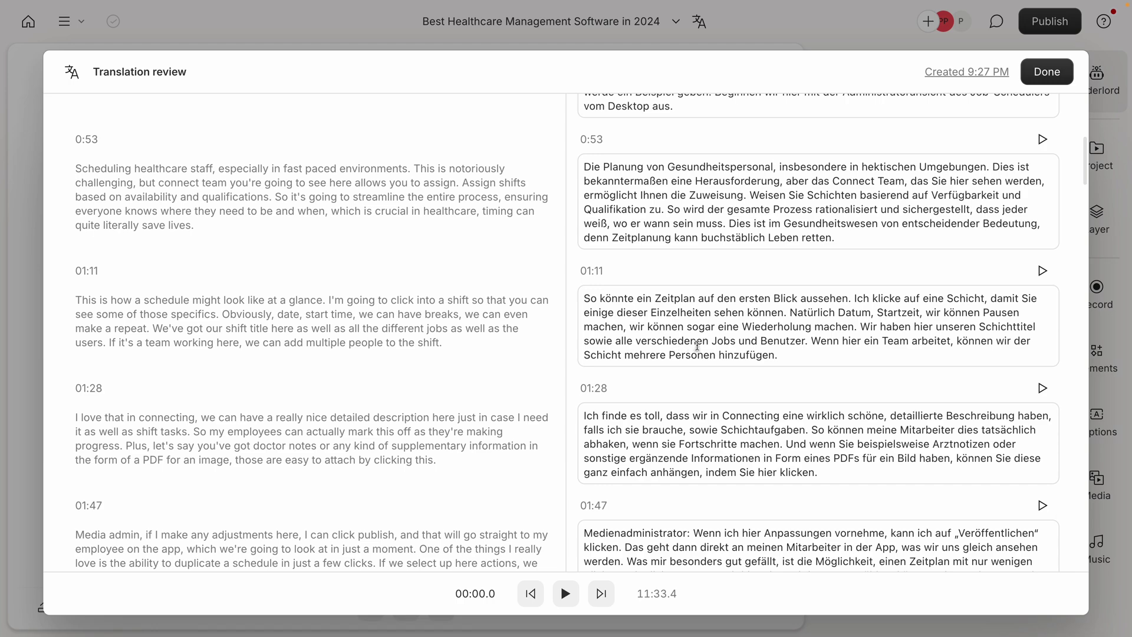
{"action": "scroll", "coordinate": [725, 342], "scroll_direction": "down", "scroll_amount": 12}
{"action": "scroll", "coordinate": [711, 340], "scroll_direction": "down", "scroll_amount": 4}
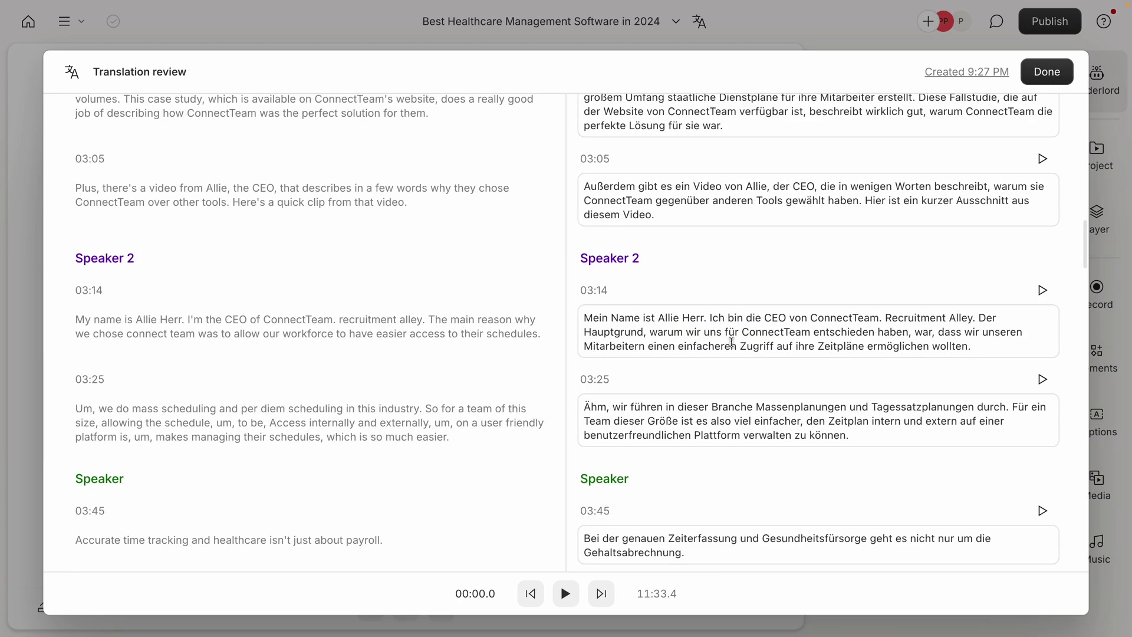
{"action": "left_click", "coordinate": [748, 332]}
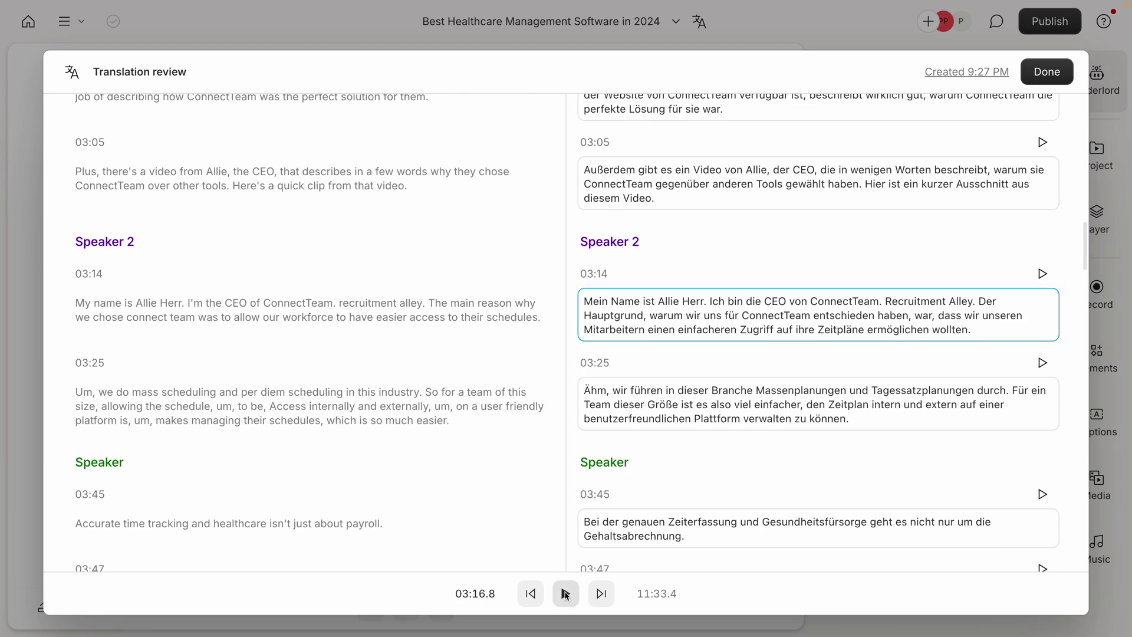
{"action": "scroll", "coordinate": [633, 340], "scroll_direction": "up", "scroll_amount": 20}
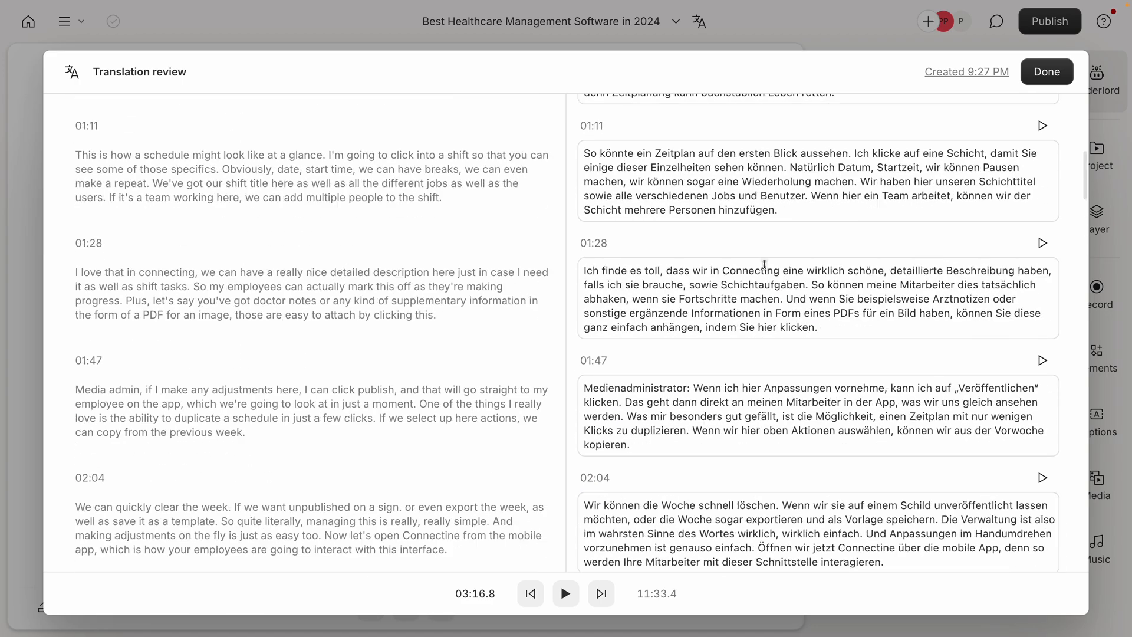
{"action": "left_click", "coordinate": [1047, 71]}
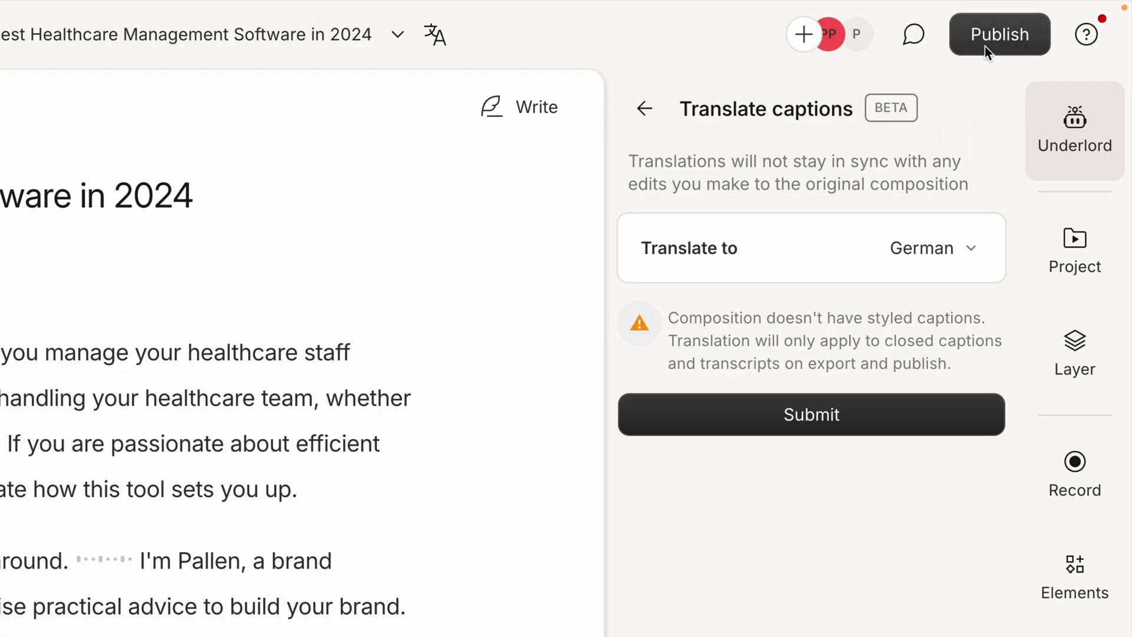
- Set up a Publish > Export of German subtitles in SubRip (.srt) format
{"action": "left_click", "coordinate": [1040, 29]}
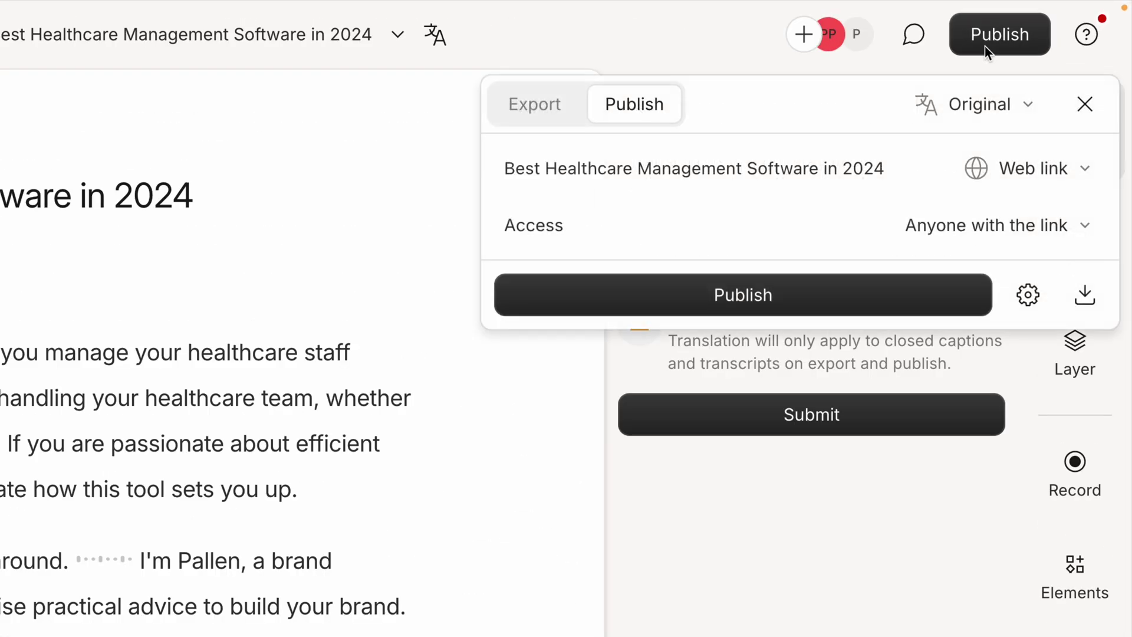
{"action": "left_click", "coordinate": [564, 116]}
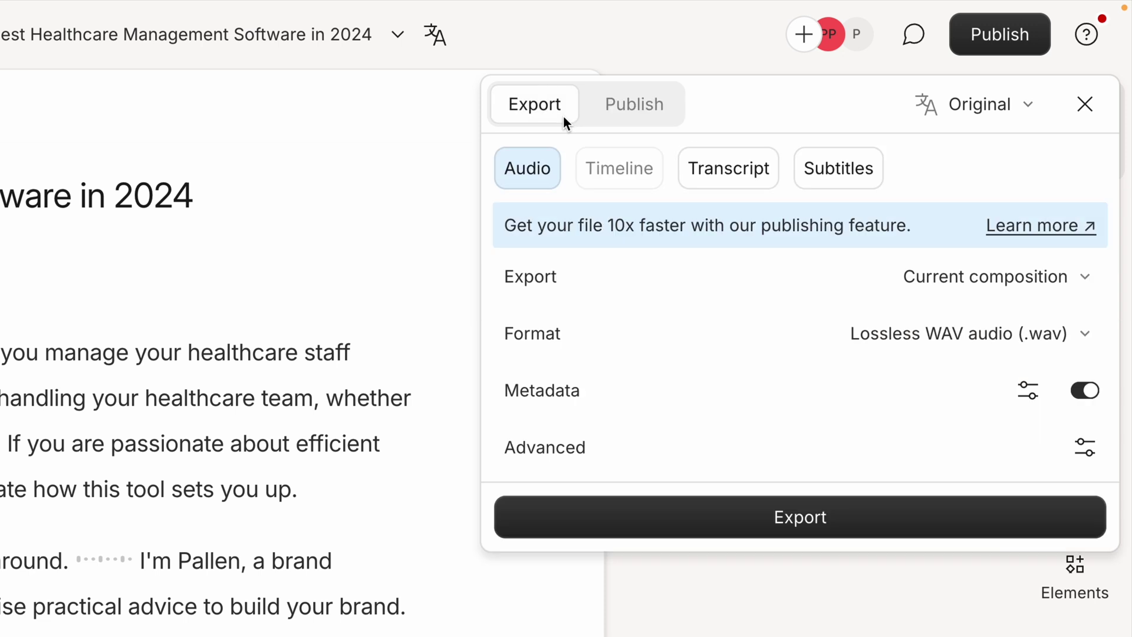
{"action": "left_click", "coordinate": [831, 180]}
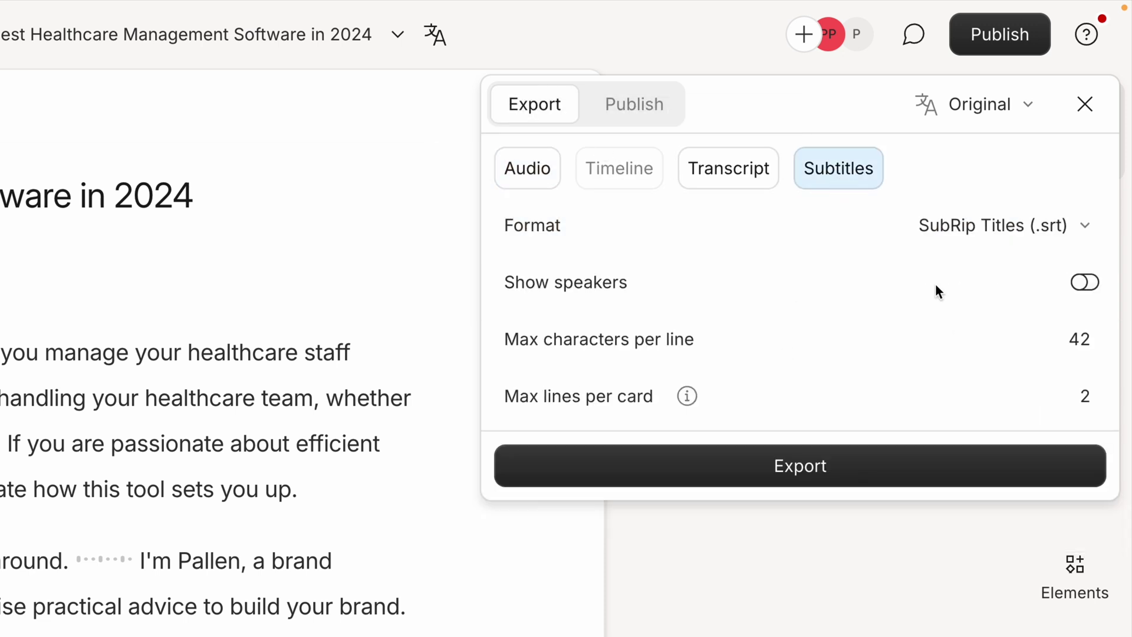
{"action": "left_click", "coordinate": [992, 122]}
{"action": "left_click", "coordinate": [1000, 211]}
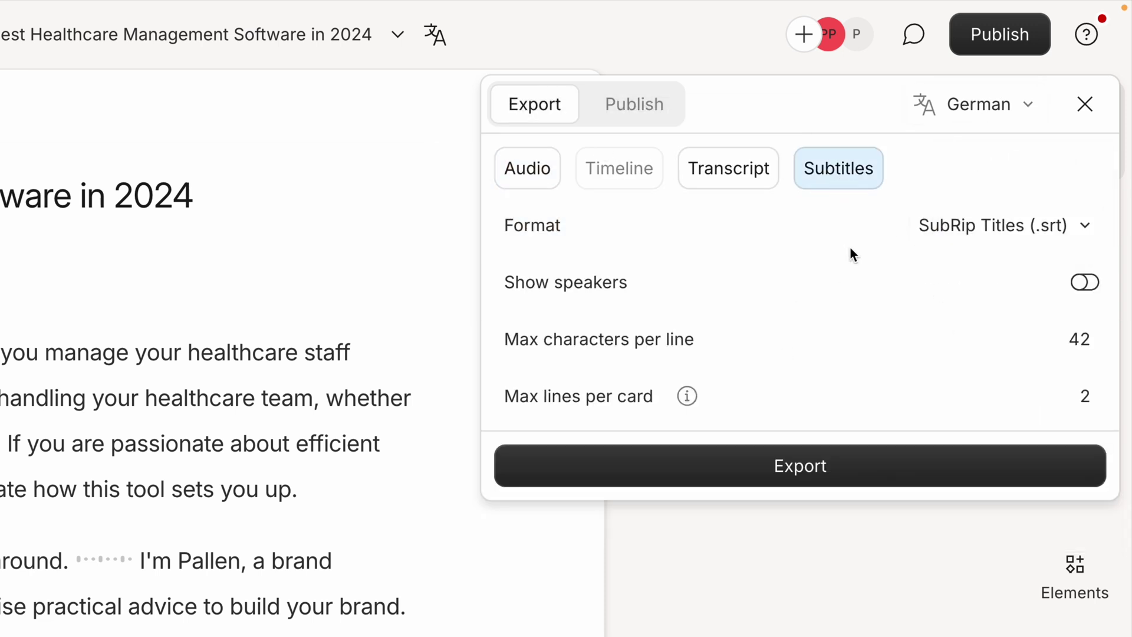